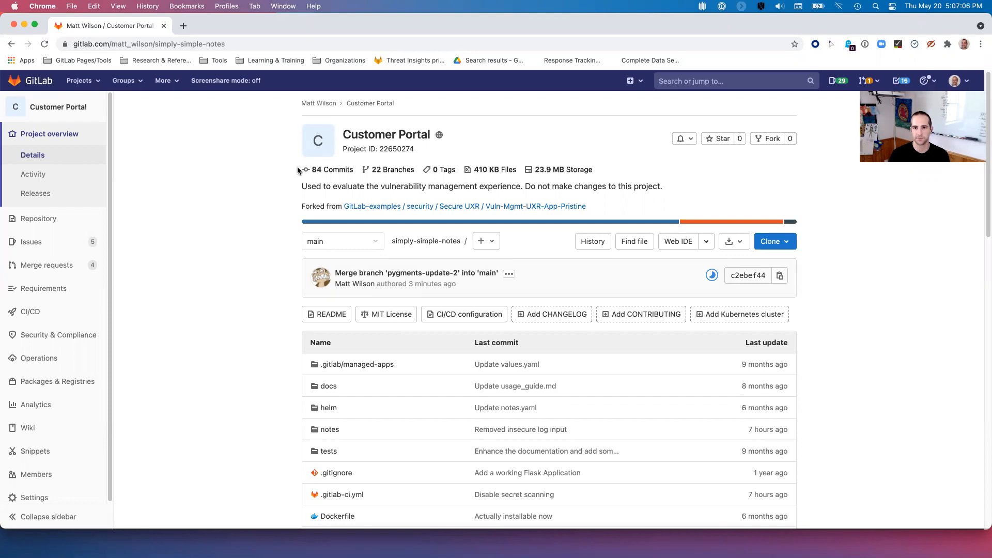
- Open the Customer Portal project's General settings
scroll(35, 284, "down", 1)
mouse_move(57, 285)
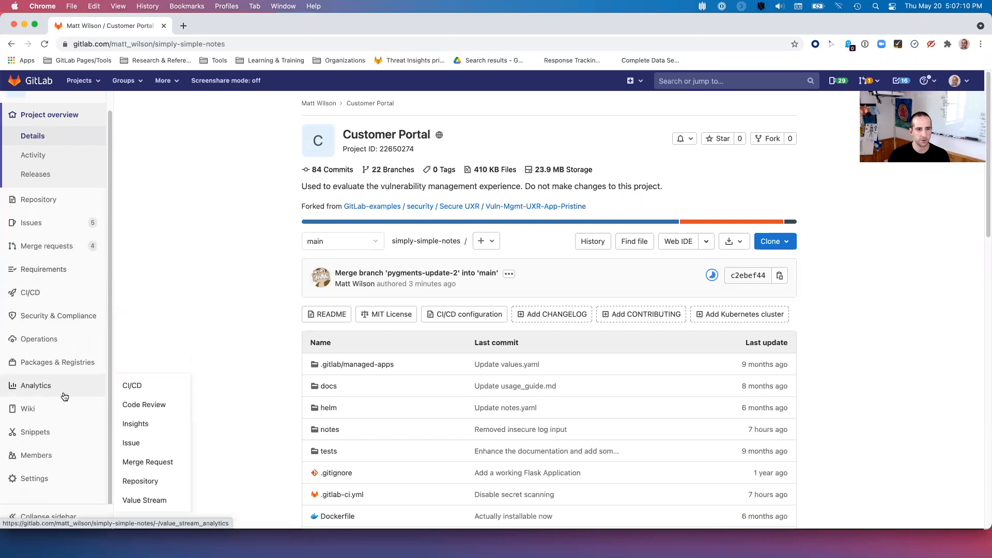
mouse_move(37, 479)
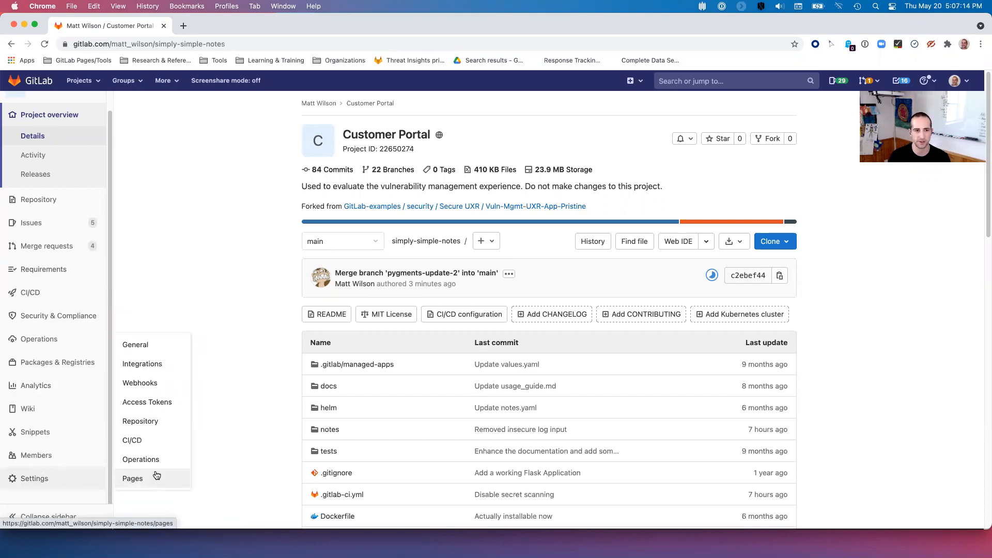
left_click(146, 346)
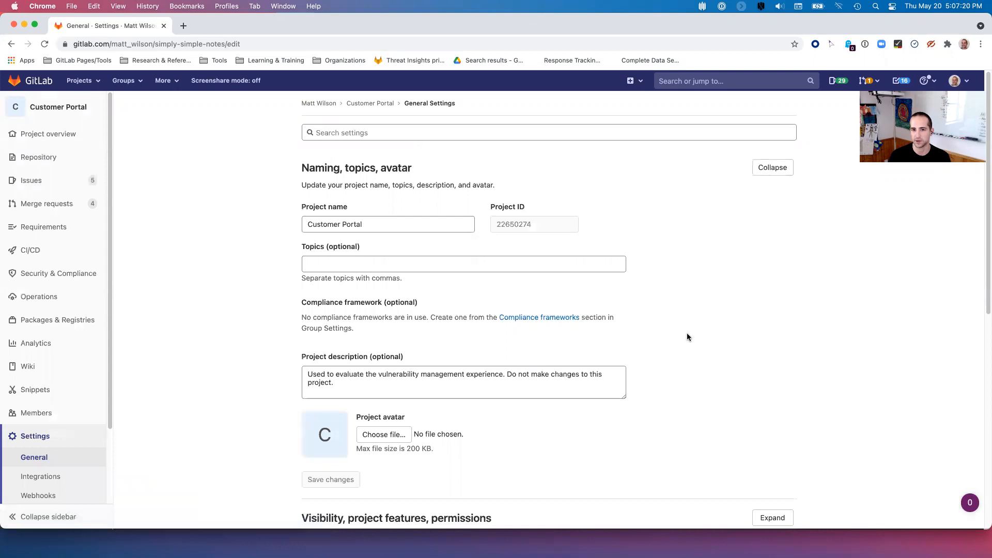
- Expand Merge request approvals and begin enabling the Vulnerability-Check approval rule
scroll(674, 321, "down", 5)
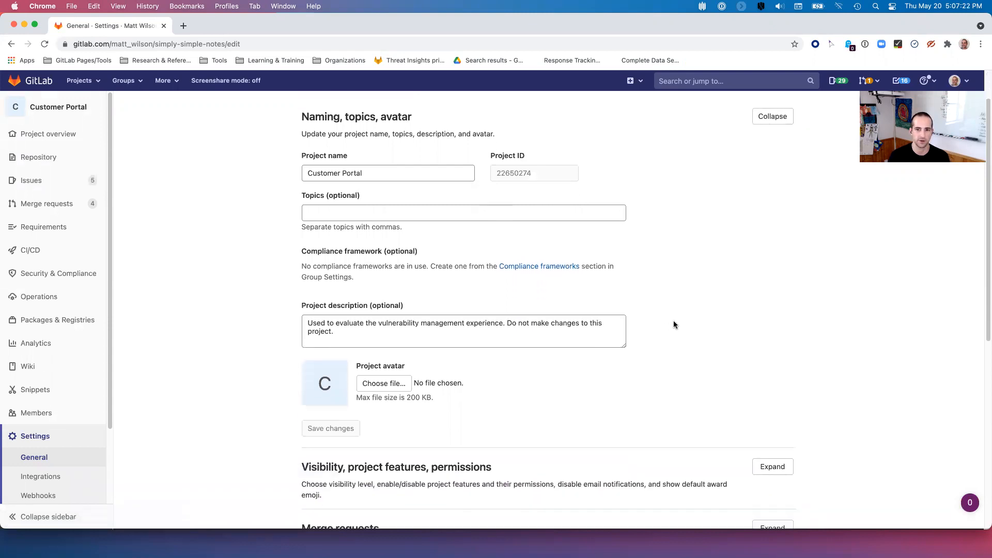
scroll(671, 324, "down", 4)
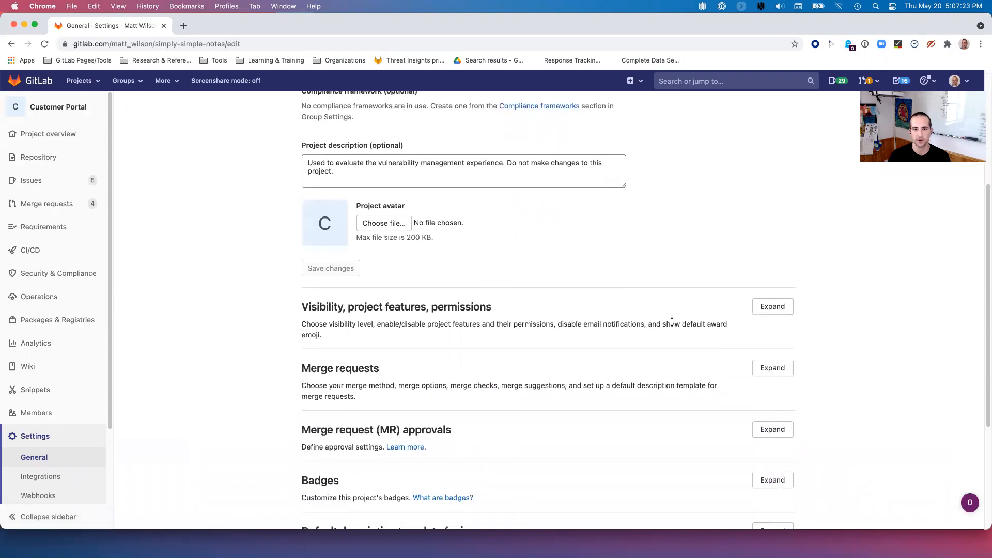
scroll(671, 324, "down", 3)
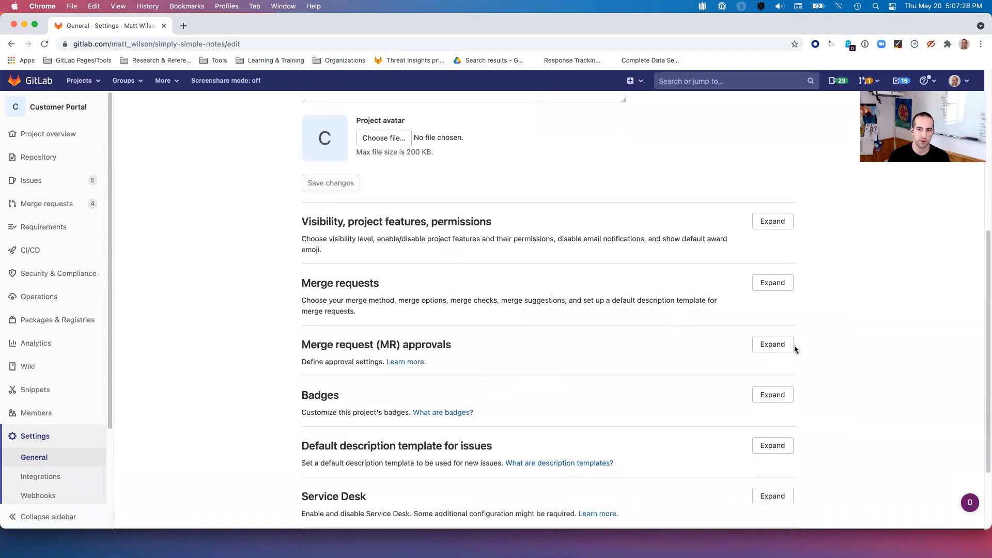
left_click(773, 345)
scroll(868, 357, "down", 1)
scroll(867, 361, "down", 1)
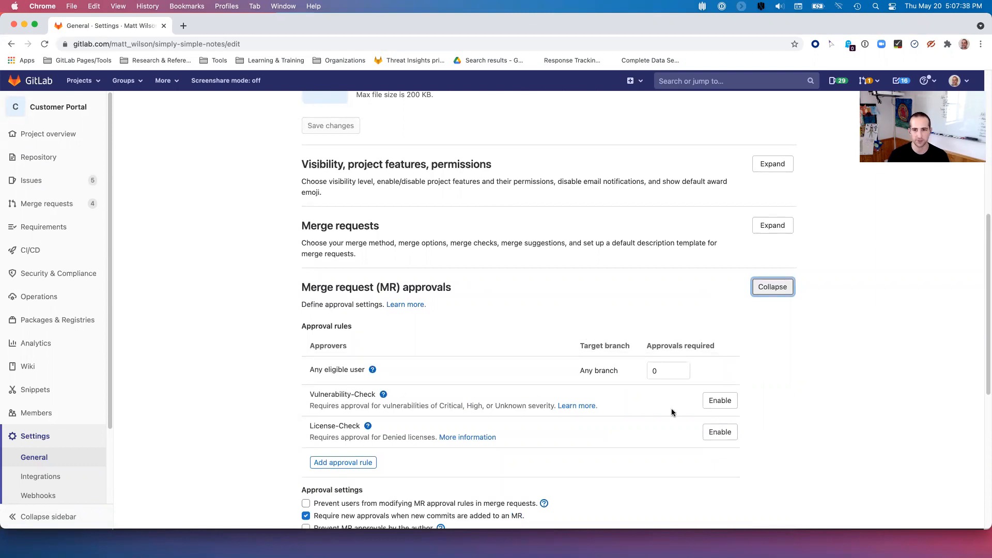
left_click(721, 402)
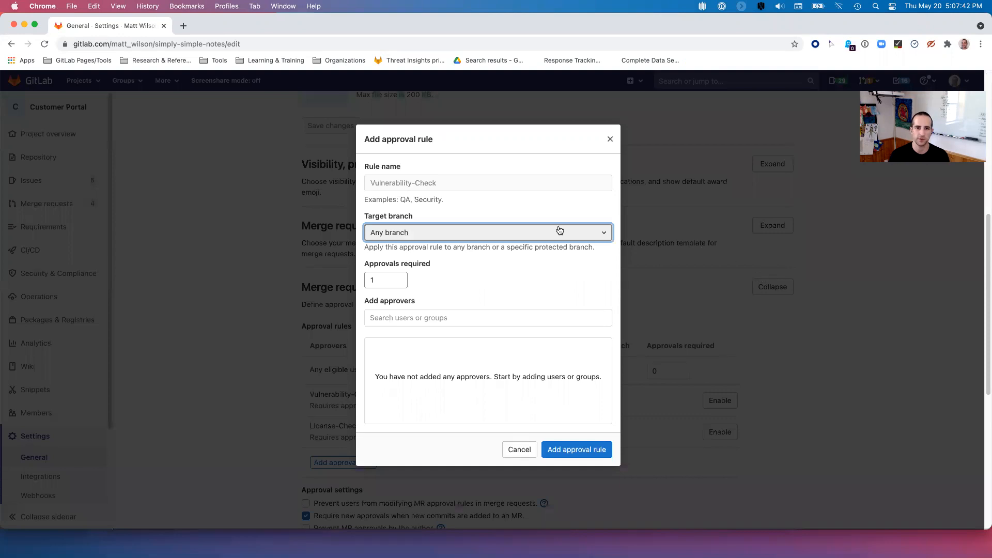
- Target the Vulnerability-Check rule at main, add one approver for 1 required approval, and save
left_click(423, 234)
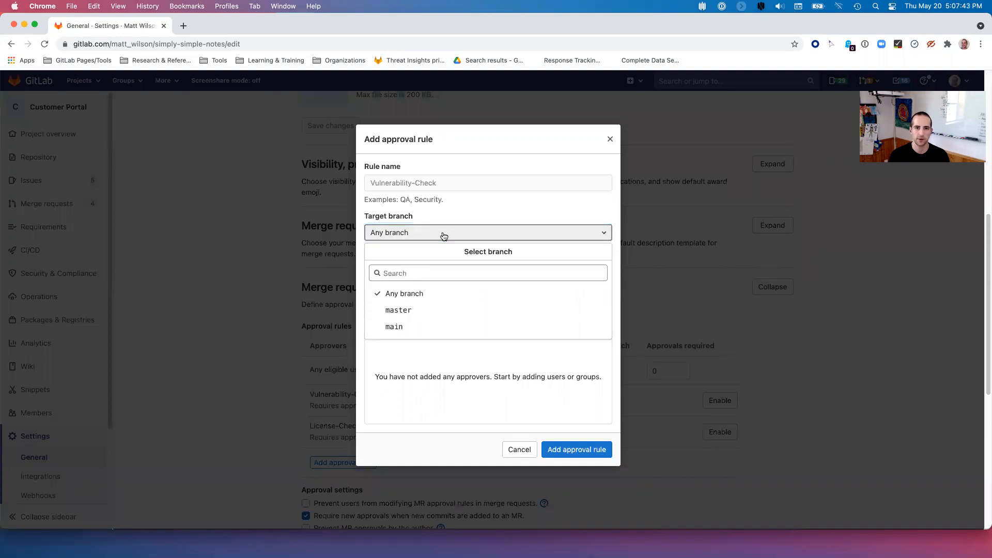
left_click(396, 328)
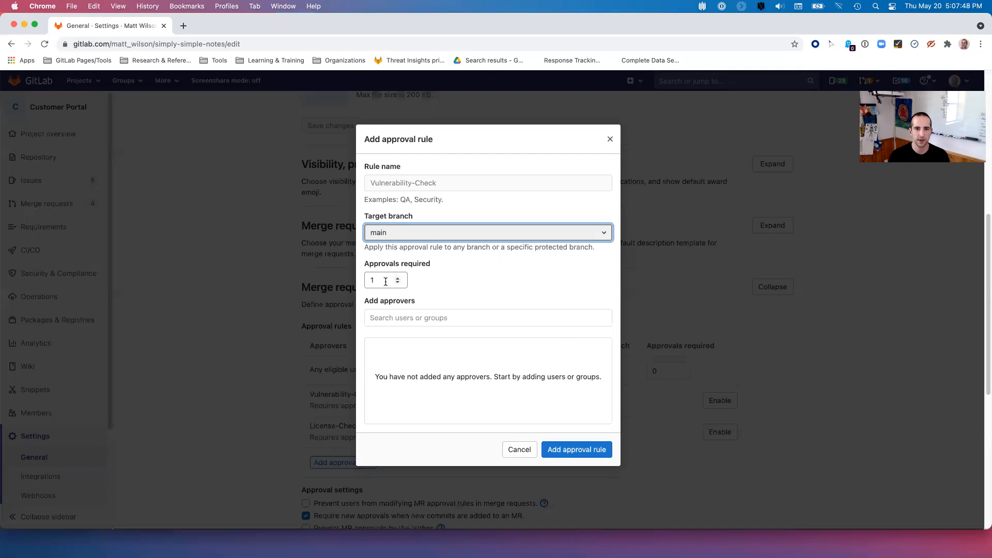
left_click(450, 318)
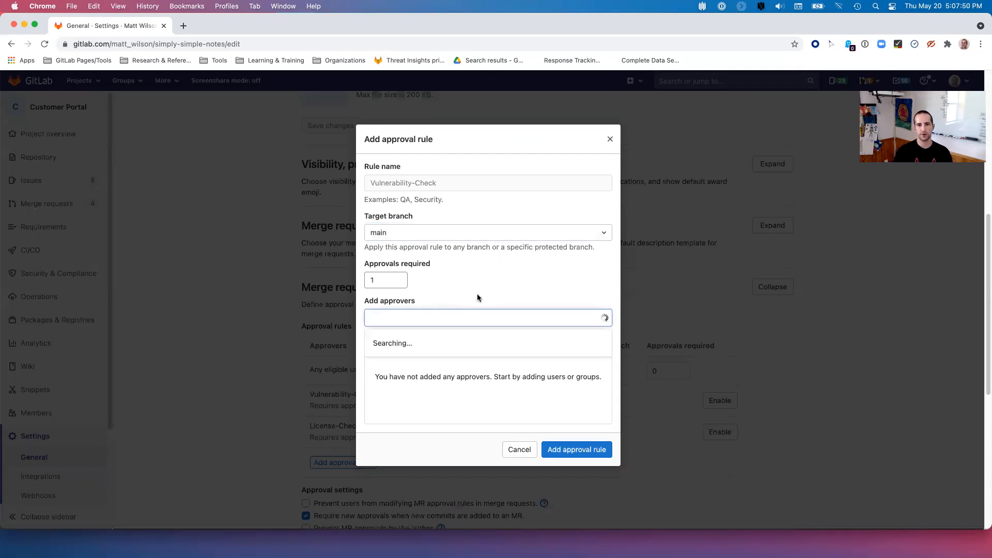
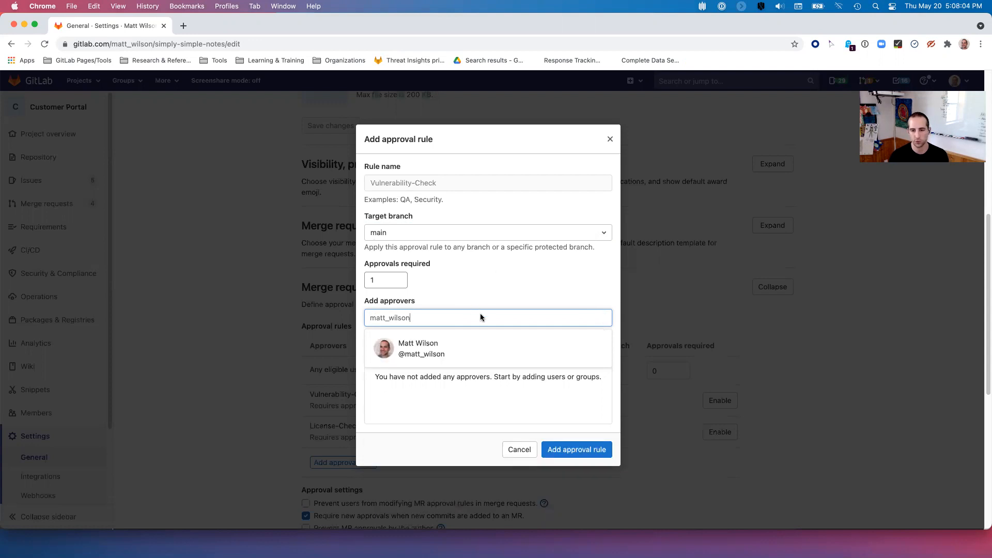
left_click(458, 349)
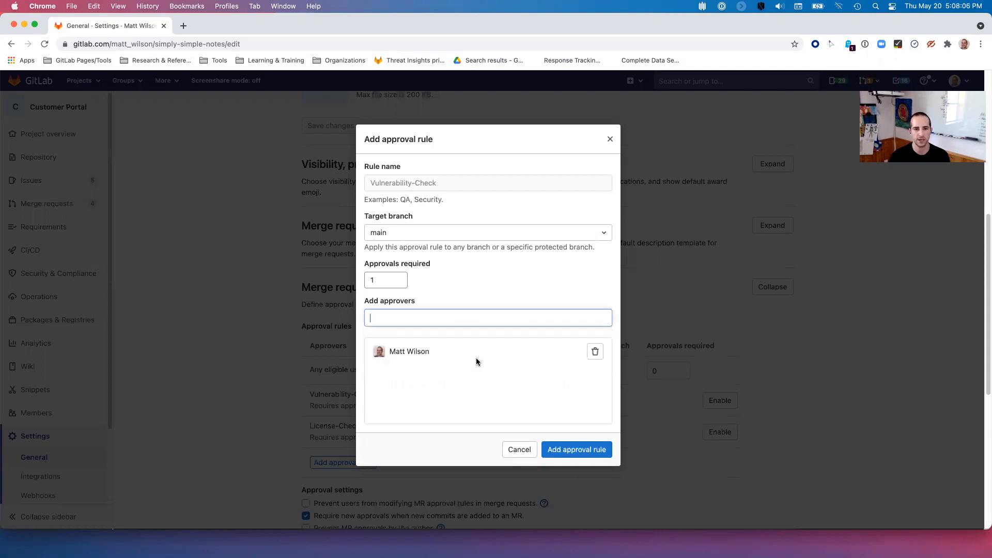
left_click(588, 449)
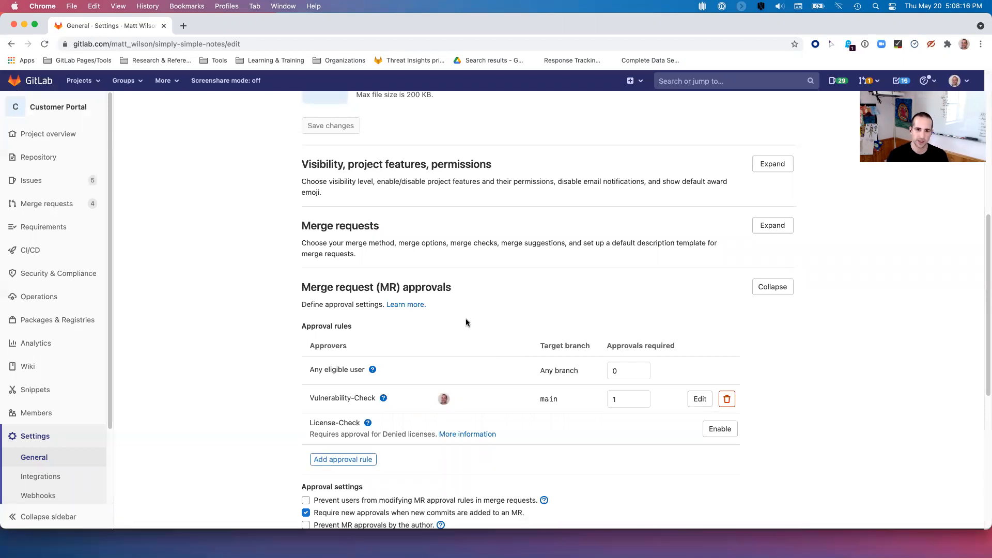
- Switch to Firefox and open the project's Repository > Branches page
scroll(466, 323, "up", 7)
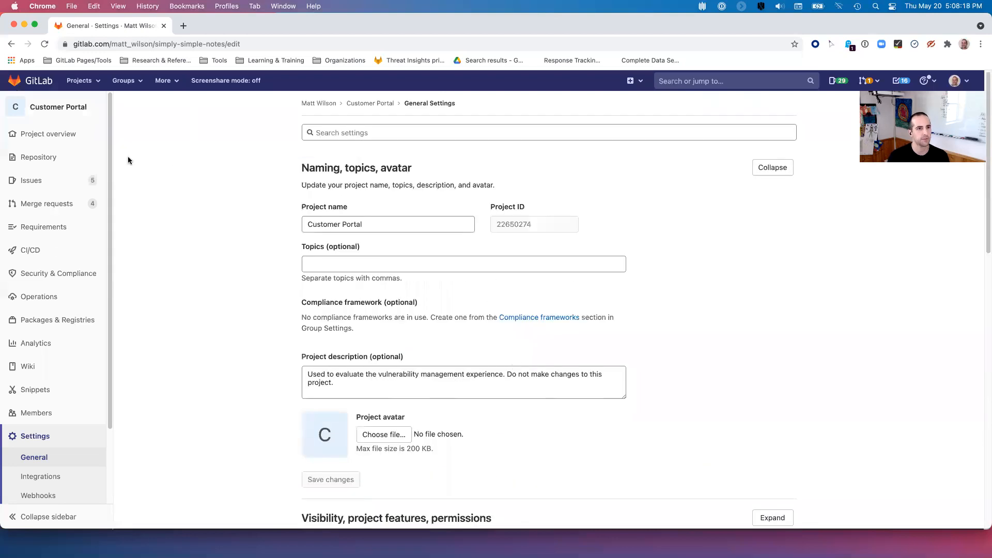
mouse_move(105, 311)
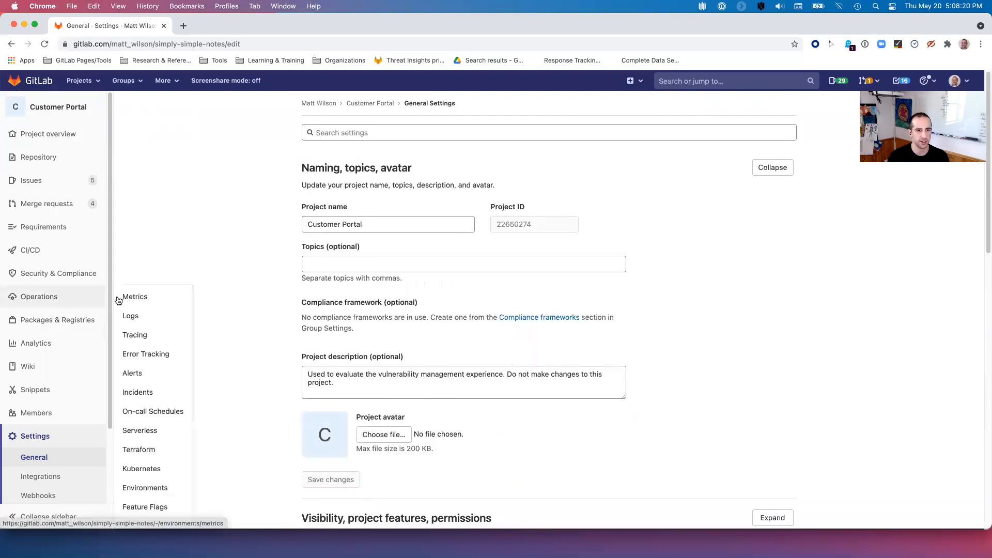
key("super+Tab")
left_click(254, 277)
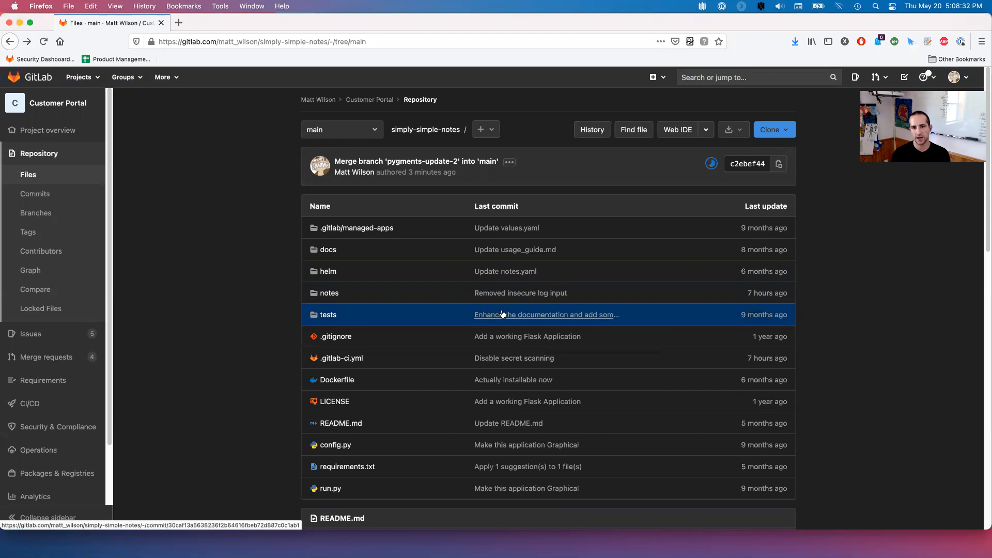
scroll(500, 315, "down", 1)
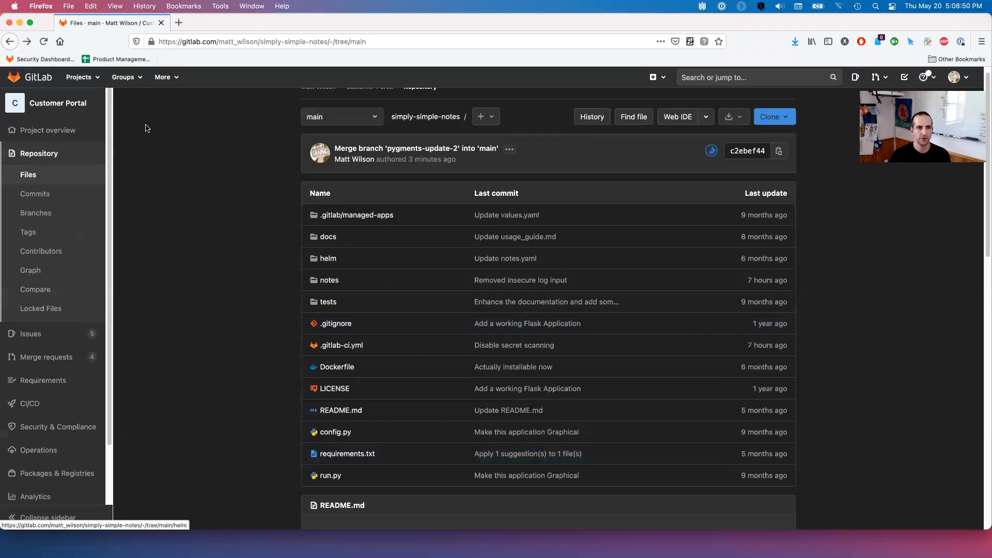
mouse_move(56, 133)
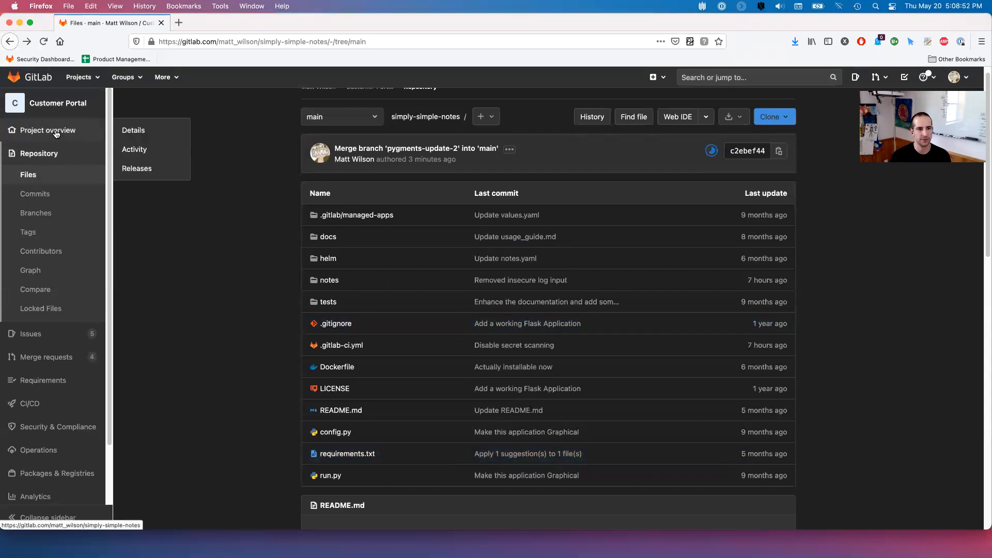
left_click(47, 213)
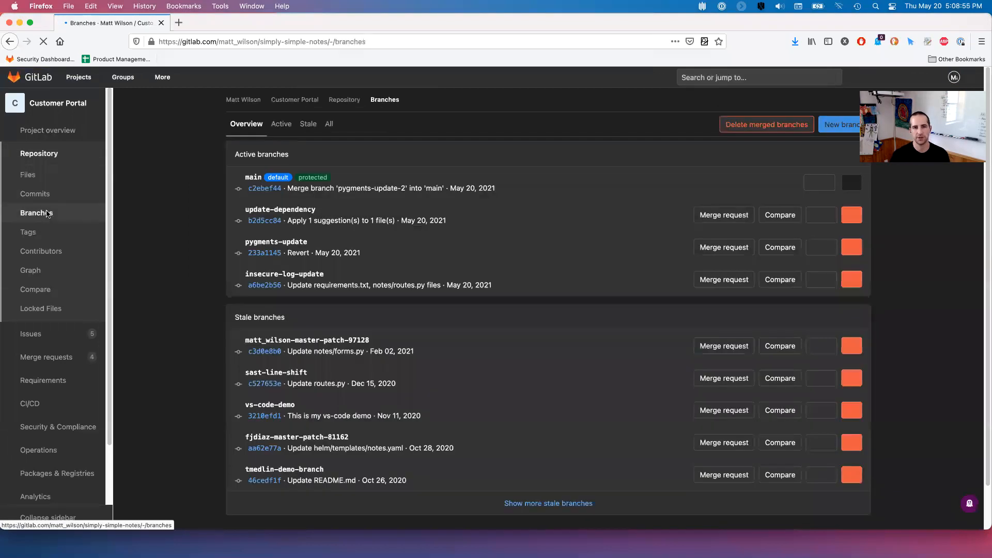
- Create a new branch named pygments-update-3 from main
left_click(841, 125)
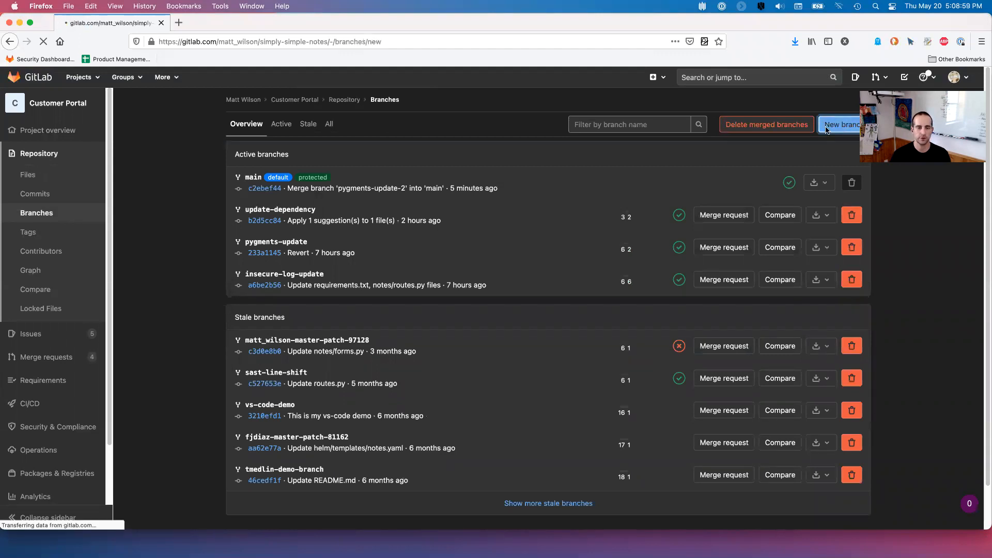
type("py")
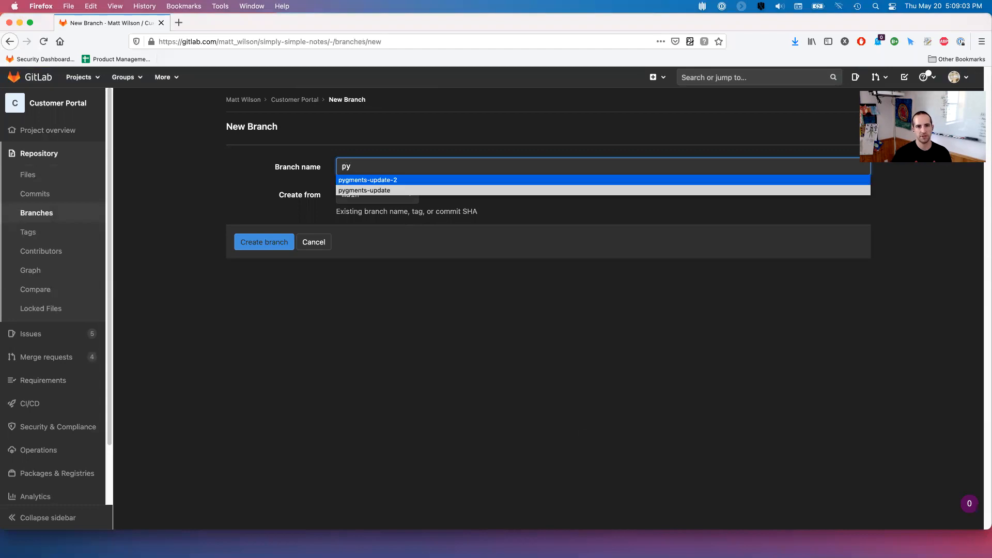
key("Return")
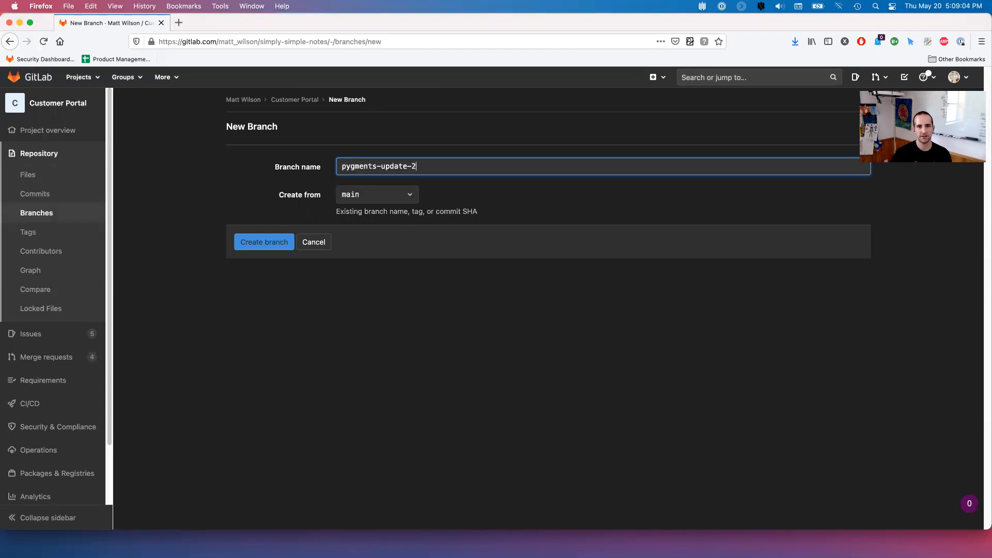
key("BackSpace")
type("3")
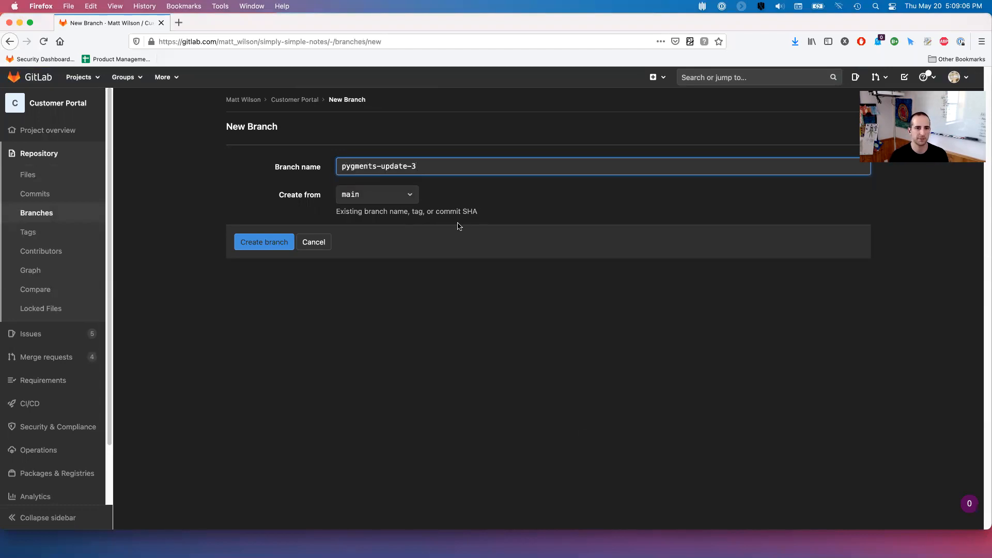
left_click(266, 244)
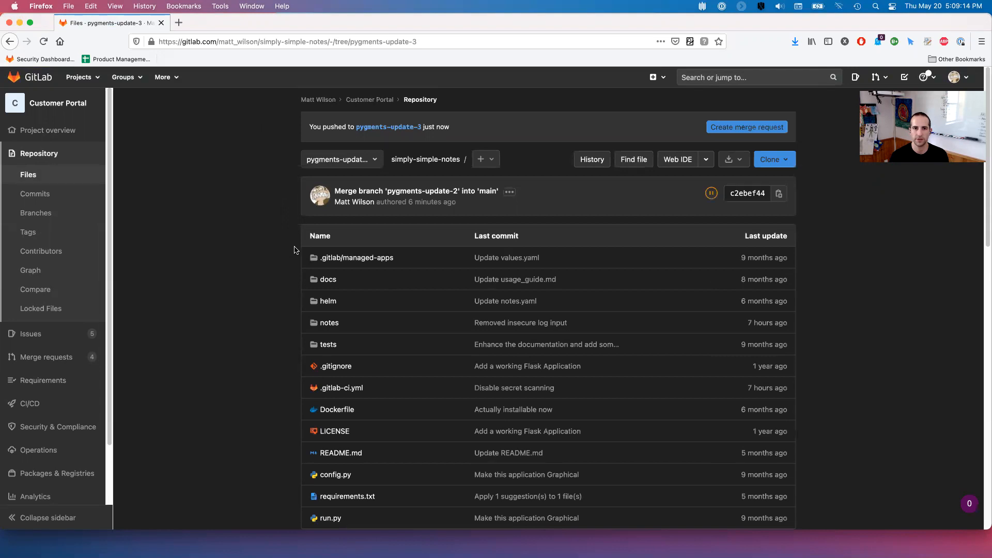
left_click(335, 160)
- Open requirements.txt on pygments-update-3 in the Web IDE
left_click(248, 247)
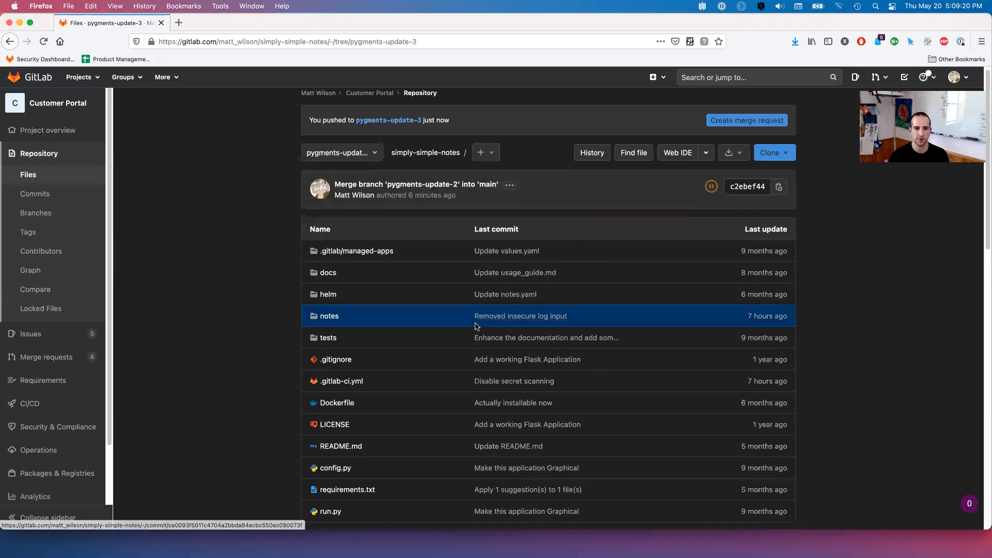
scroll(392, 274, "down", 2)
left_click(347, 463)
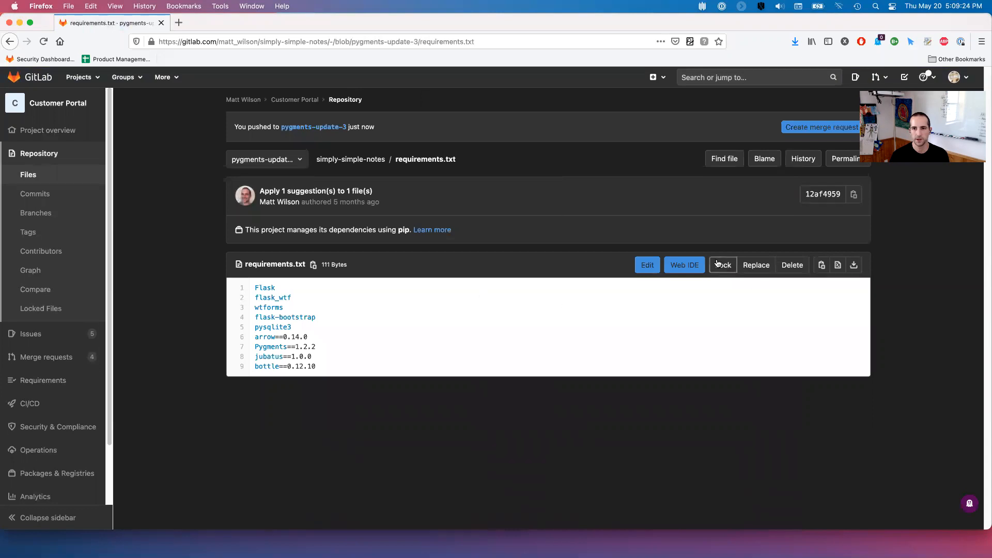
left_click(684, 265)
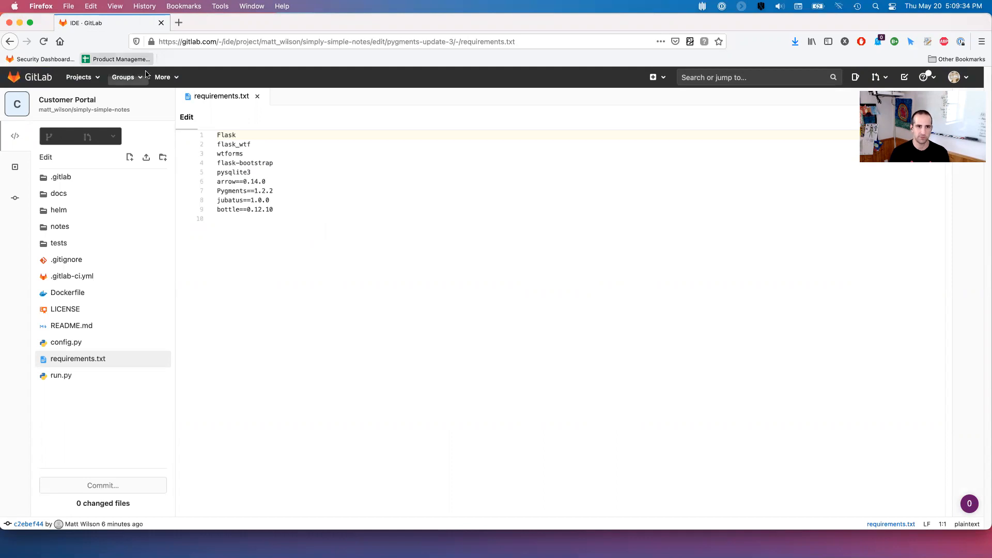
- Change the Pygments pin on line 7 from 1.2.2 to 2.0.2 and review the diff
left_click(258, 191)
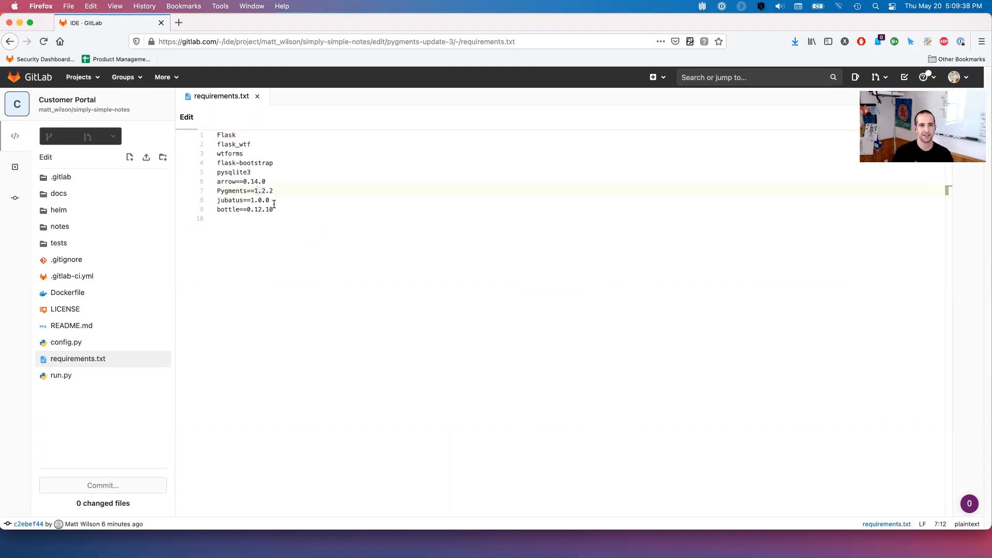
key("BackSpace")
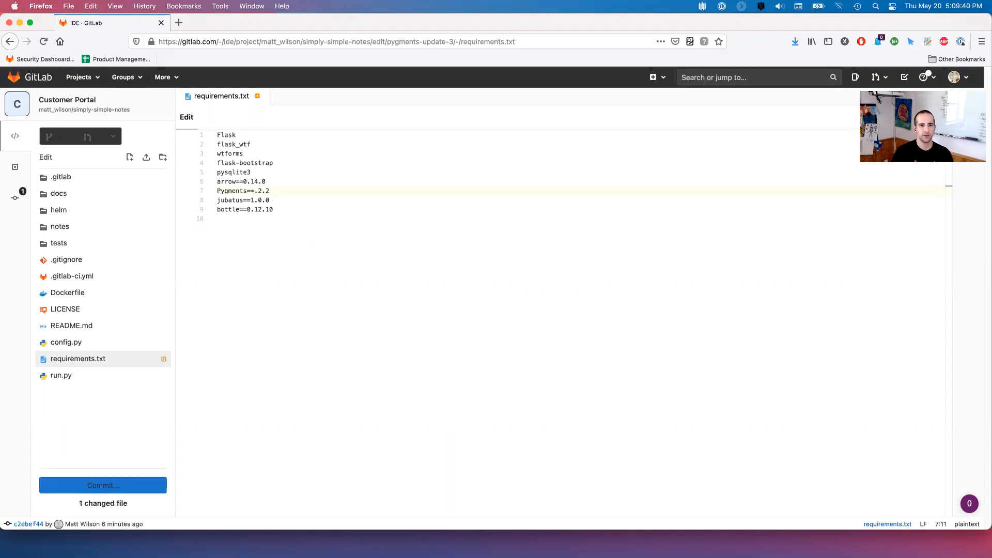
type("2")
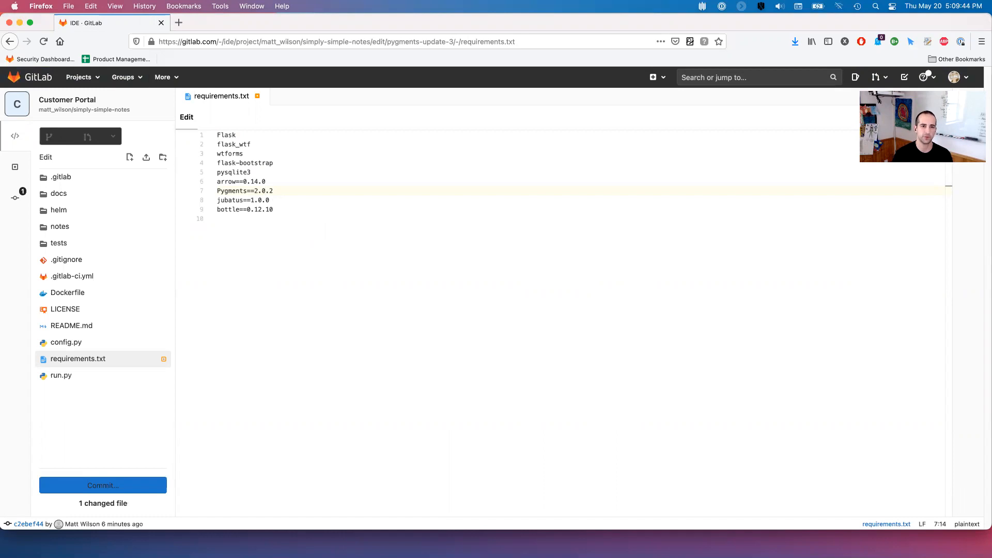
left_click(106, 486)
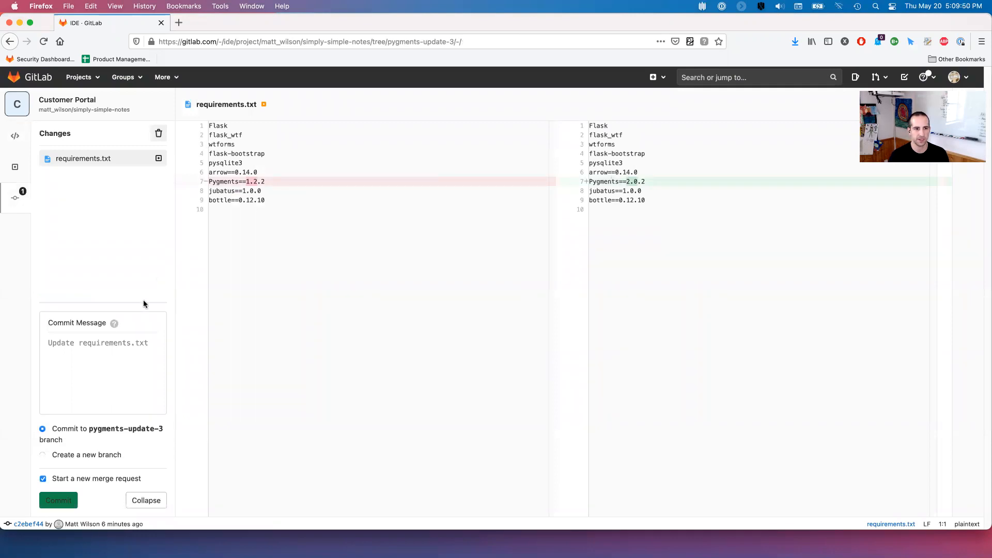
- Commit with message 'Update Pygments to 2.0+', starting a new merge request
left_click(84, 367)
type("Update Pygments to")
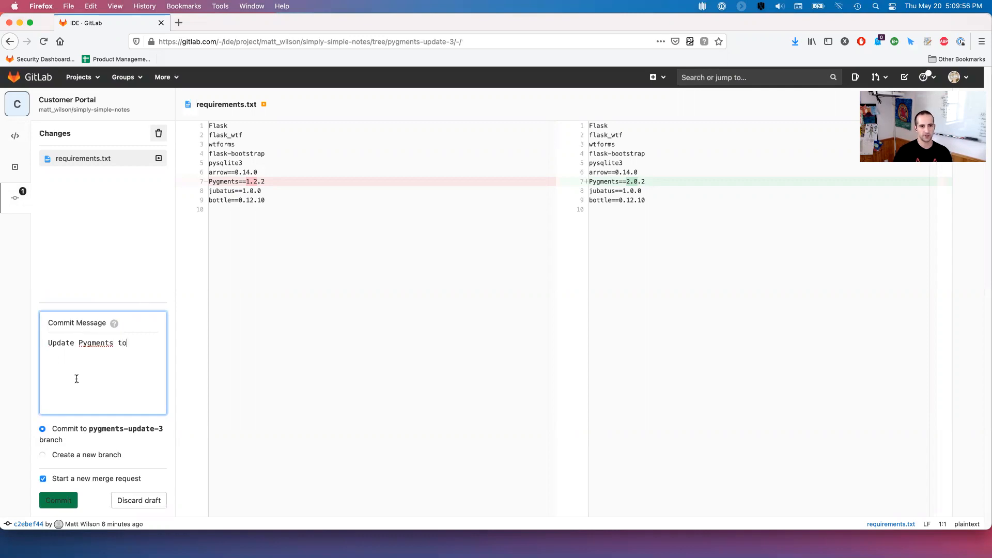
type(" 2.0")
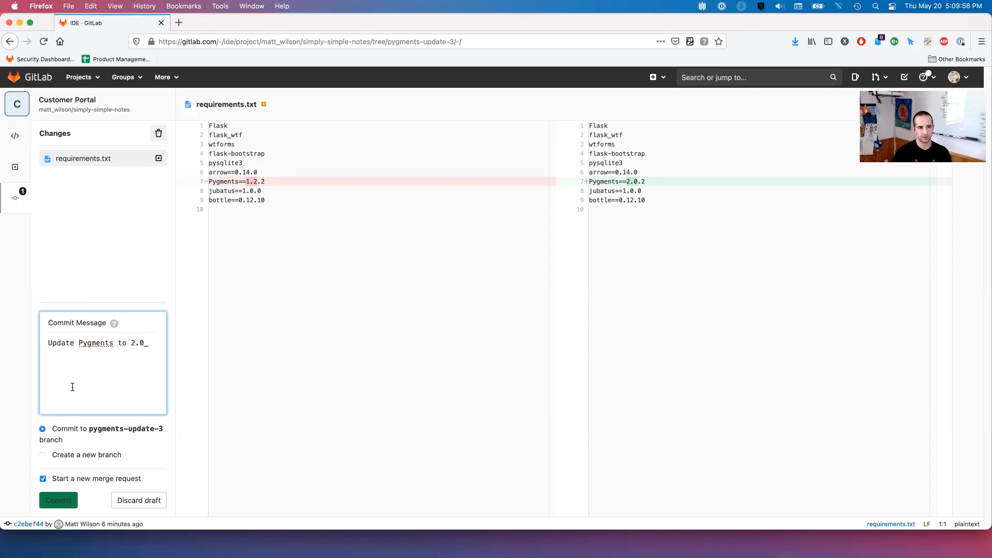
type("+")
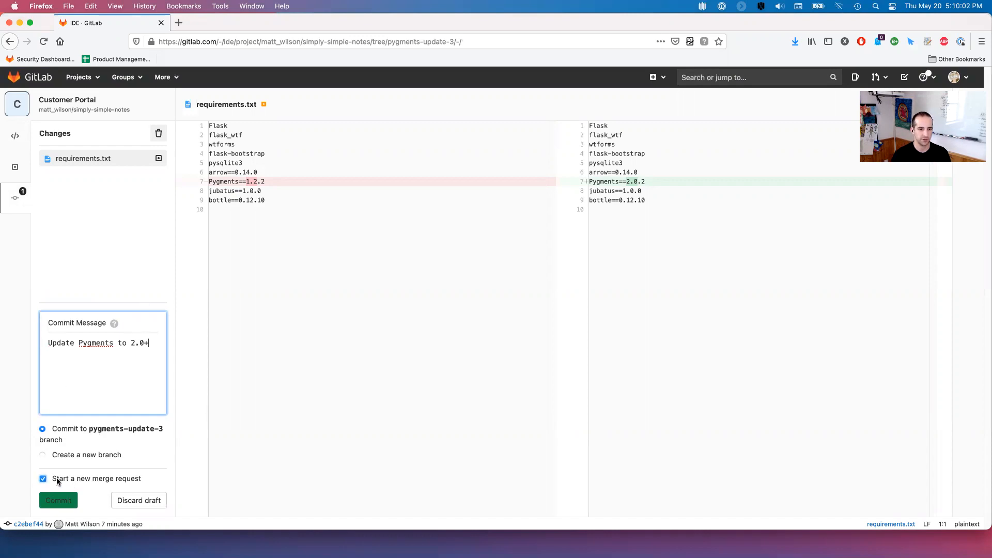
left_click(58, 502)
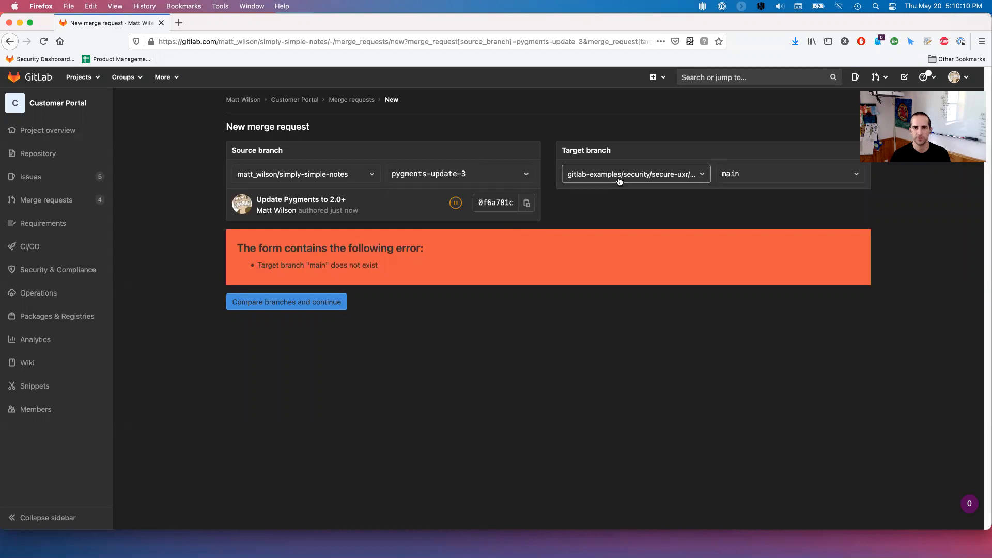
- Target your own simply-simple-notes project, describe it as 'Need functionality only in v2.0+', and create it
left_click(620, 181)
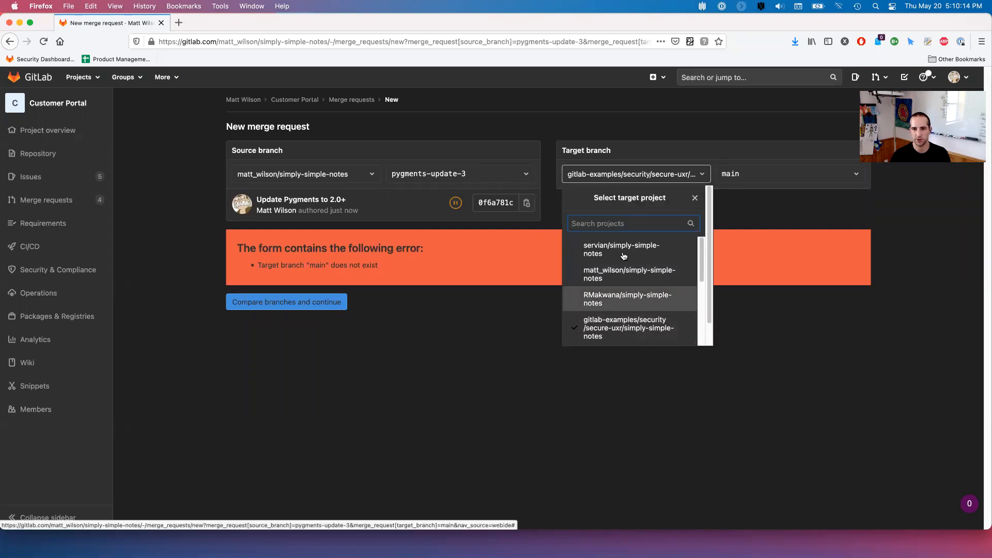
left_click(638, 278)
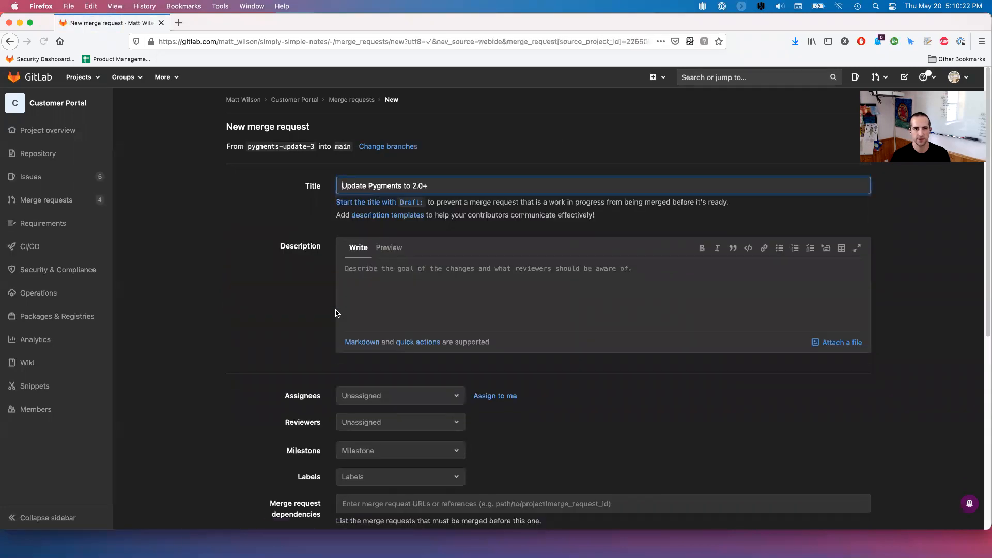
left_click(484, 271)
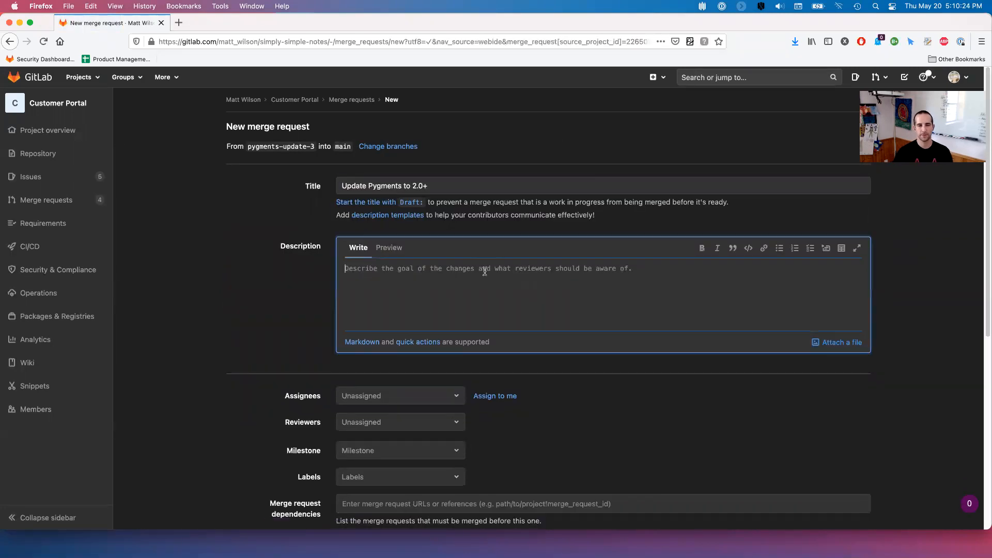
type("Need functionality only in v")
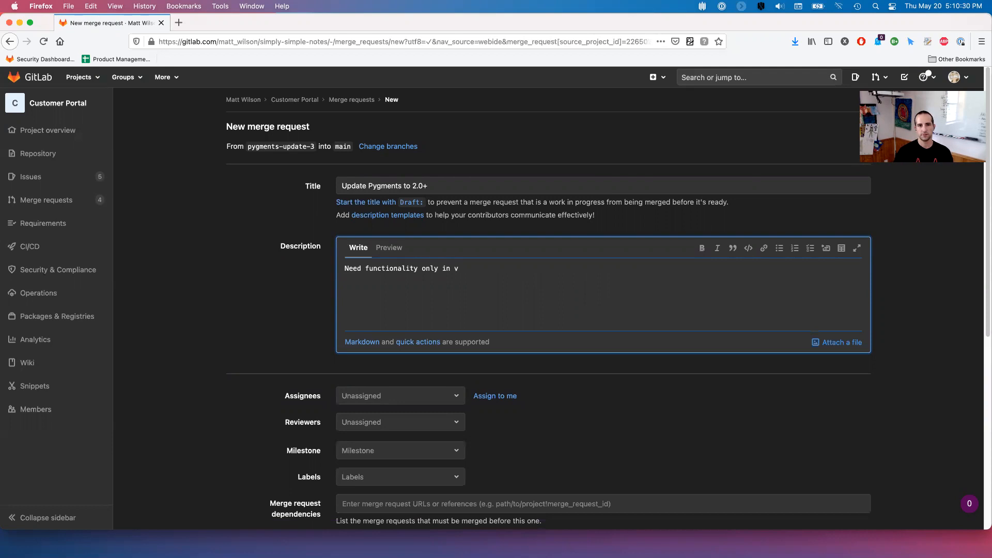
type("2.0+")
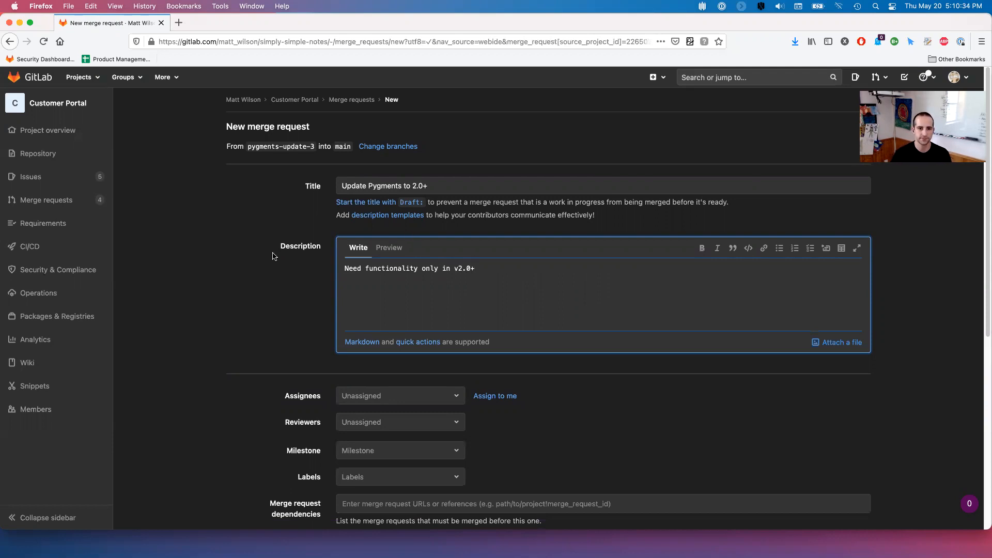
scroll(273, 257, "down", 5)
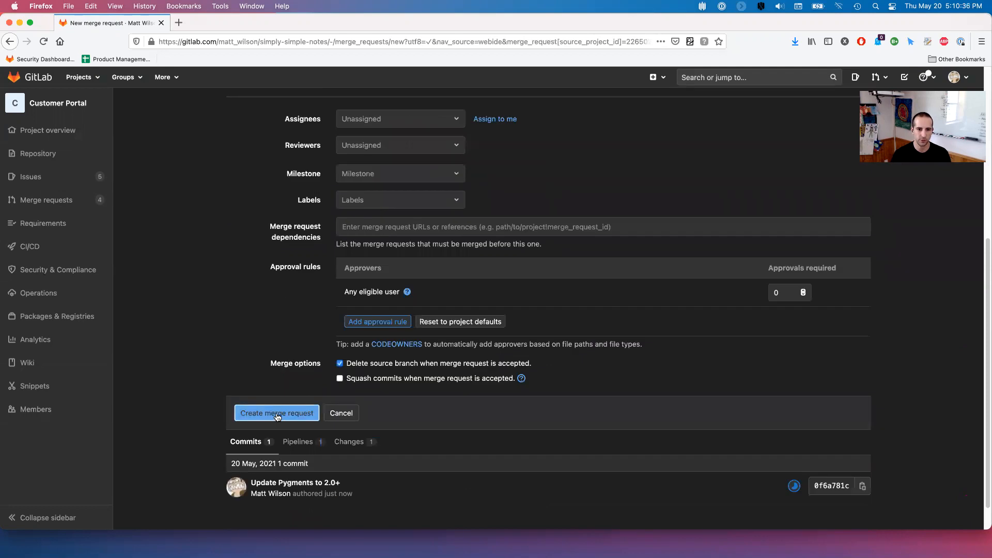
left_click(277, 417)
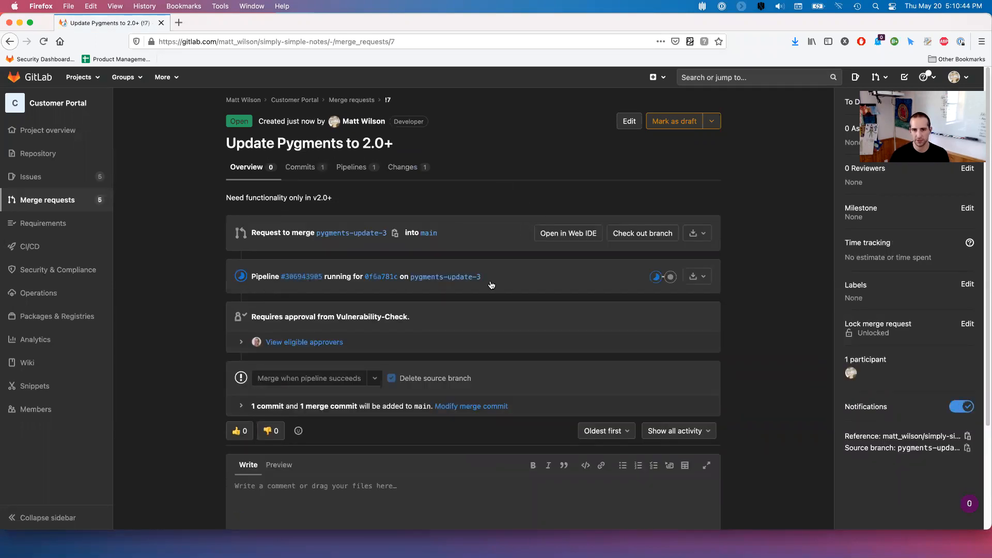
- Check the jobs in the pipeline's build and test stages
left_click(657, 278)
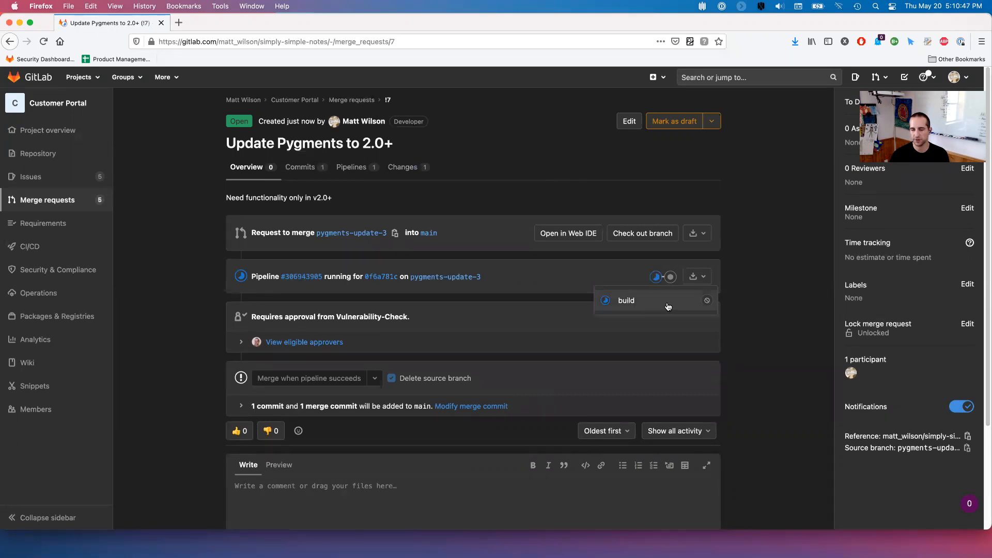
left_click(671, 278)
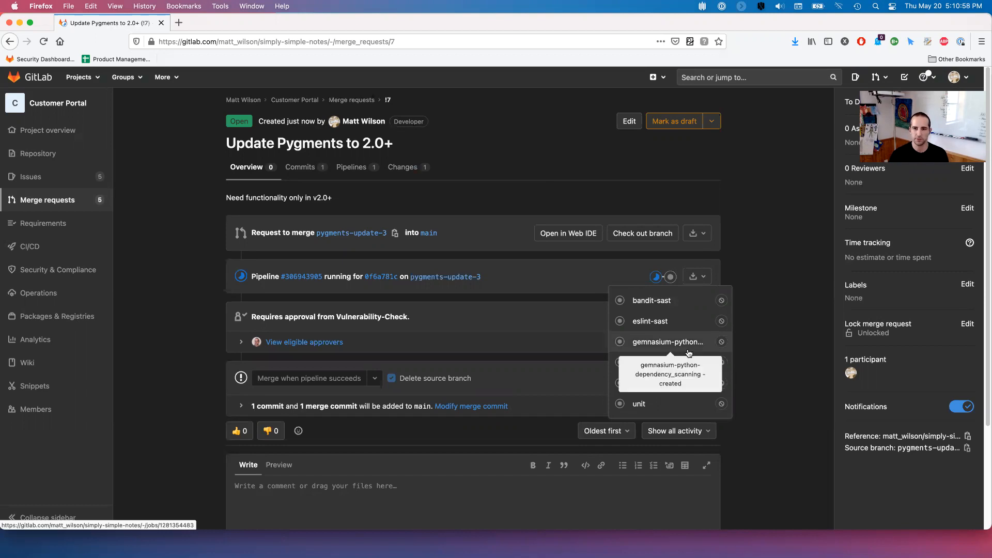
left_click(768, 298)
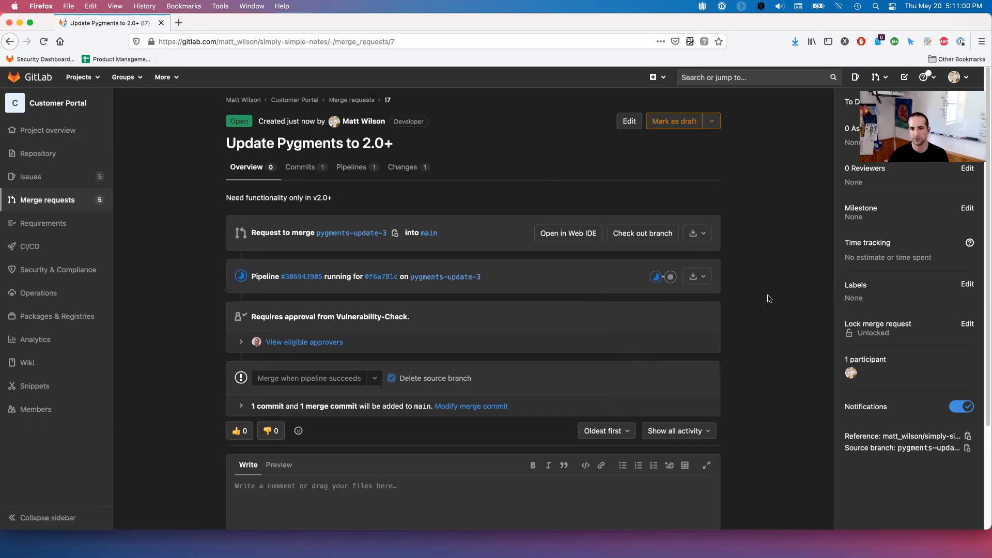
- Expand the eligible approvers, showing Vulnerability-Check approval at 0 of 1
scroll(752, 306, "down", 1)
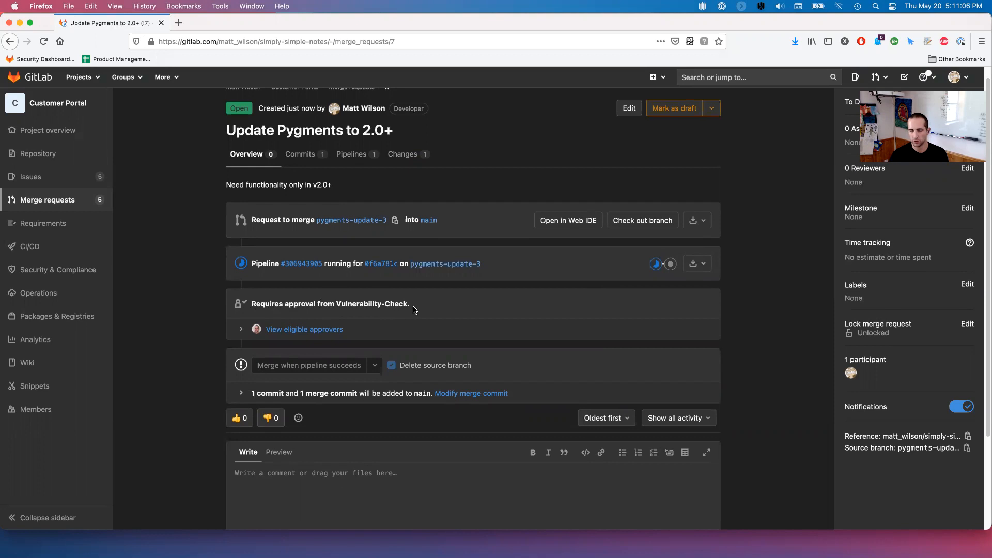
left_click(241, 331)
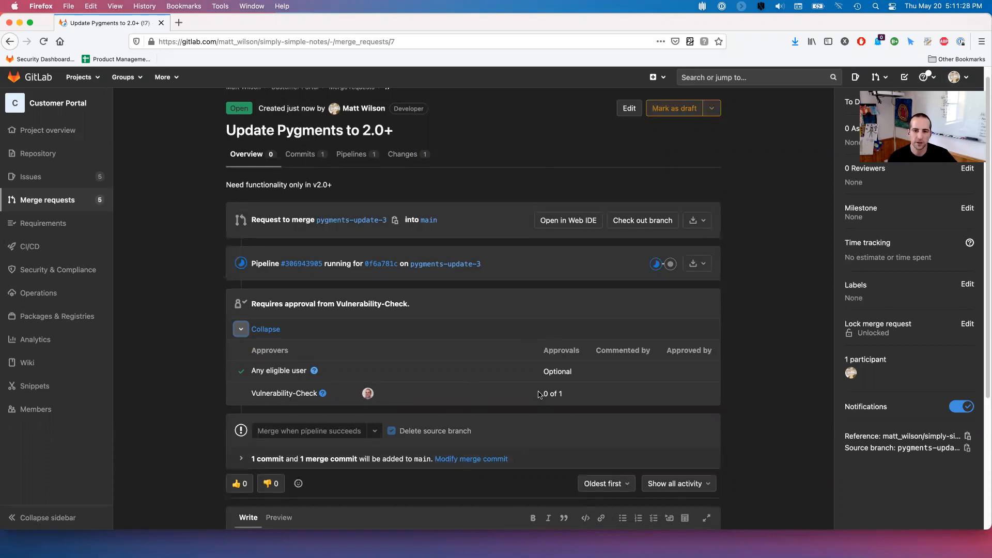
scroll(423, 358, "down", 1)
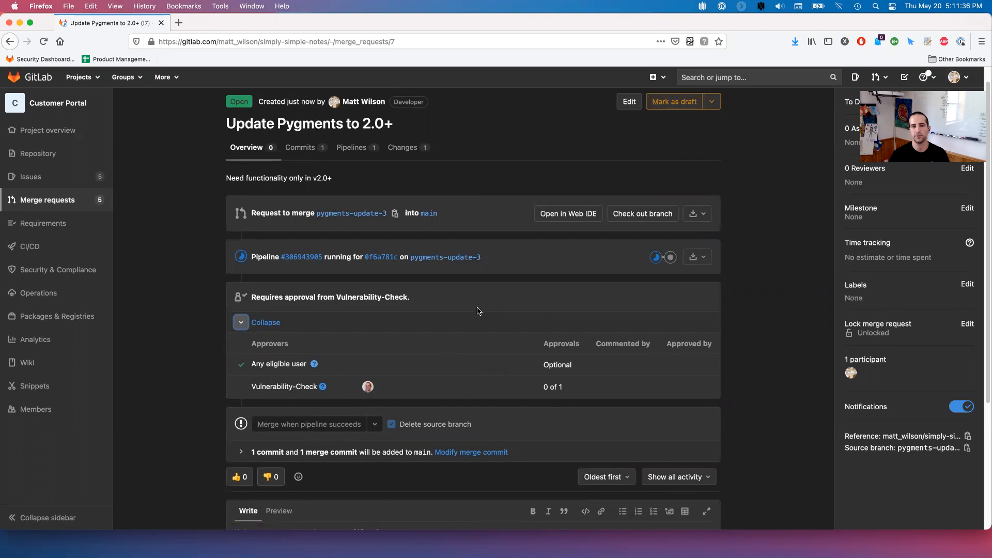
key("super+Tab")
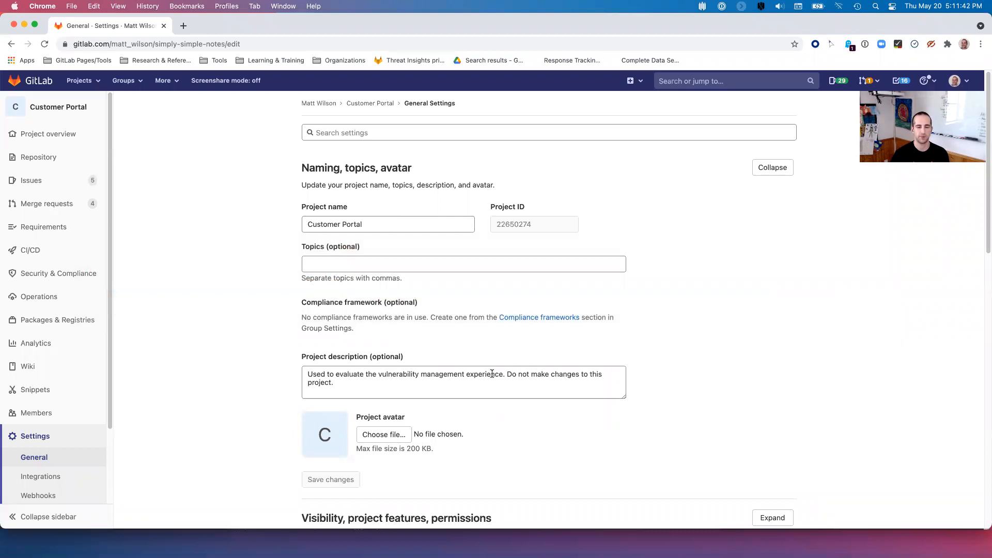
- Open the Security Dashboard and extend the vulnerability chart's date range further back
mouse_move(91, 276)
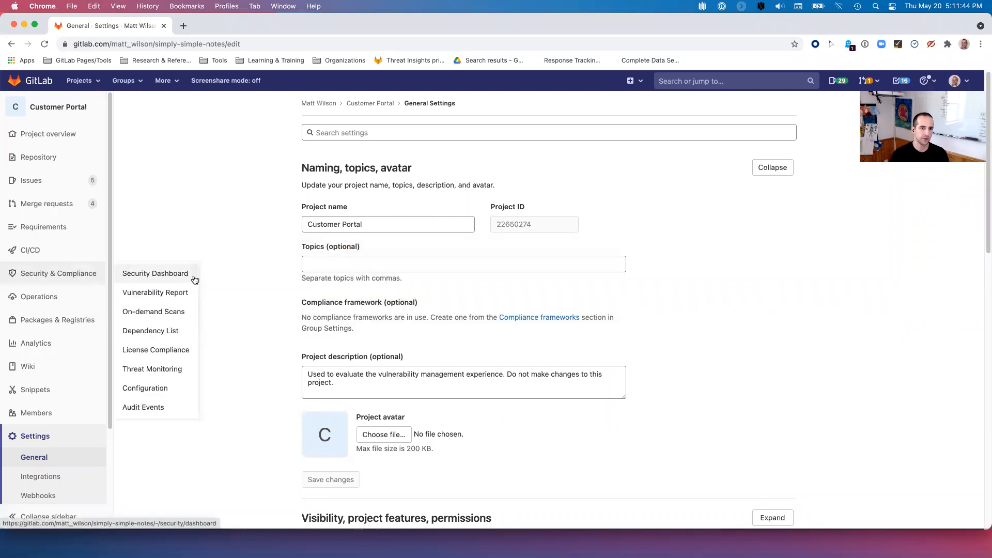
left_click(167, 281)
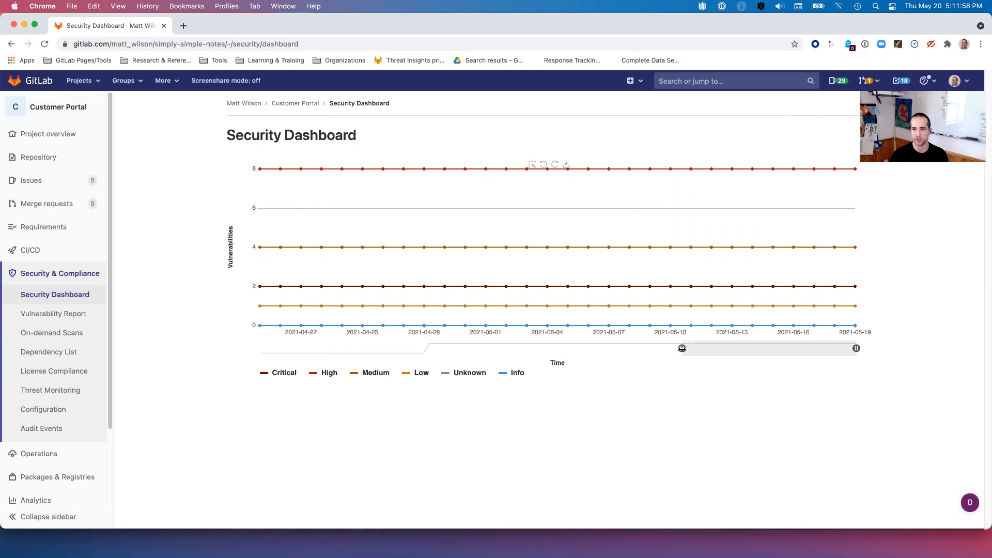
left_click_drag(681, 348, 284, 349)
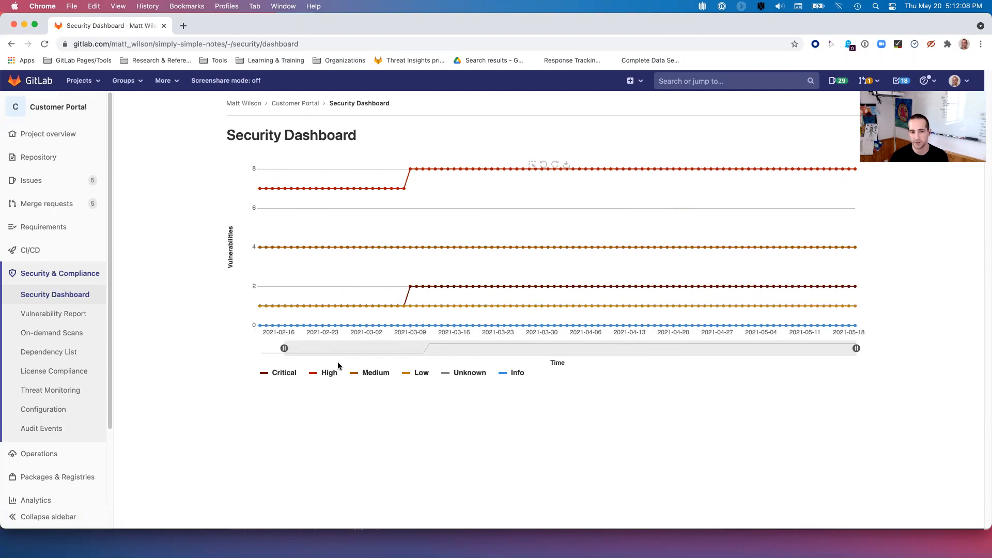
mouse_move(476, 339)
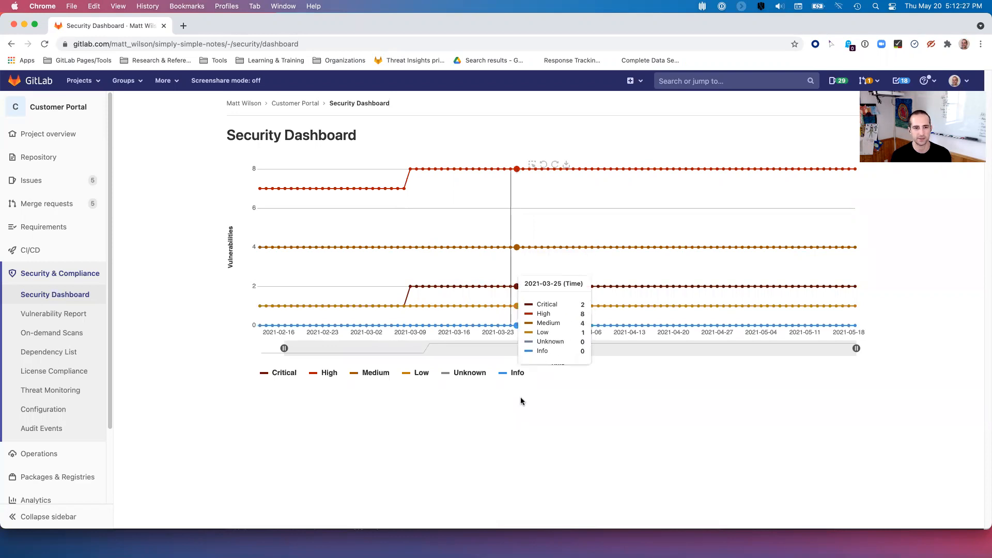
- Hide the Medium, Low, Unknown and Info series from the chart
left_click(375, 374)
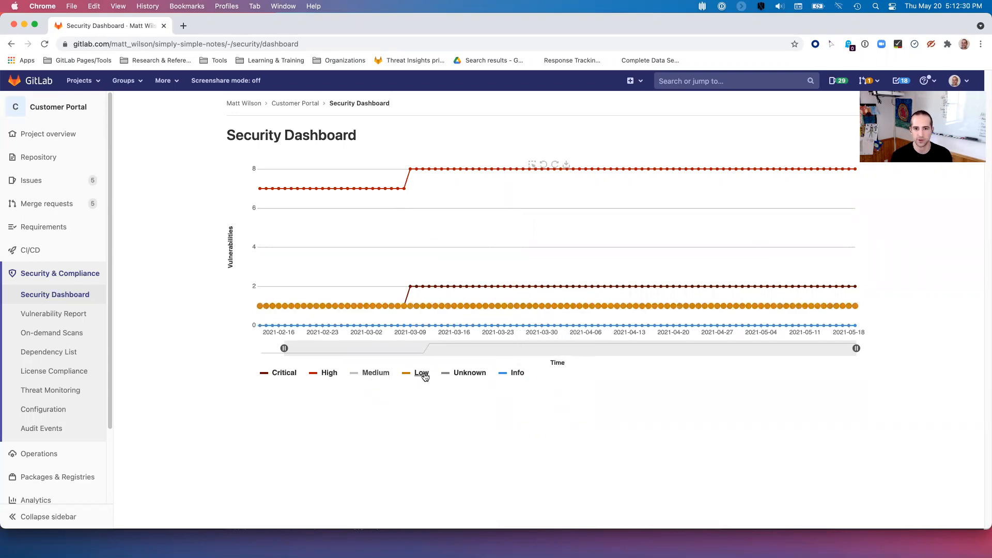
left_click(424, 376)
left_click(467, 375)
left_click(518, 375)
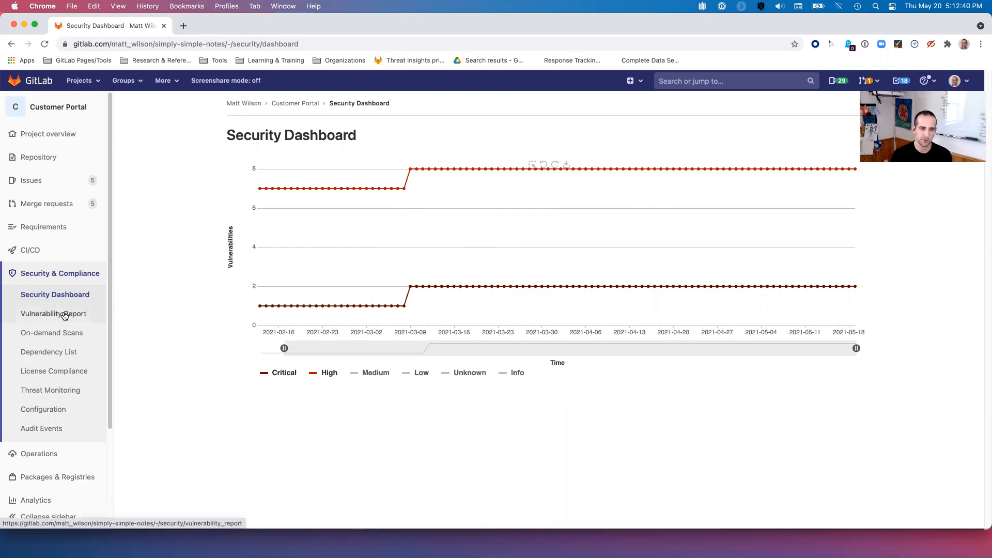
- Open the project's Vulnerability Report (2 Critical, 10 High, 6 Medium, 1 Low) and browse its Status and Scanner filters
left_click(64, 315)
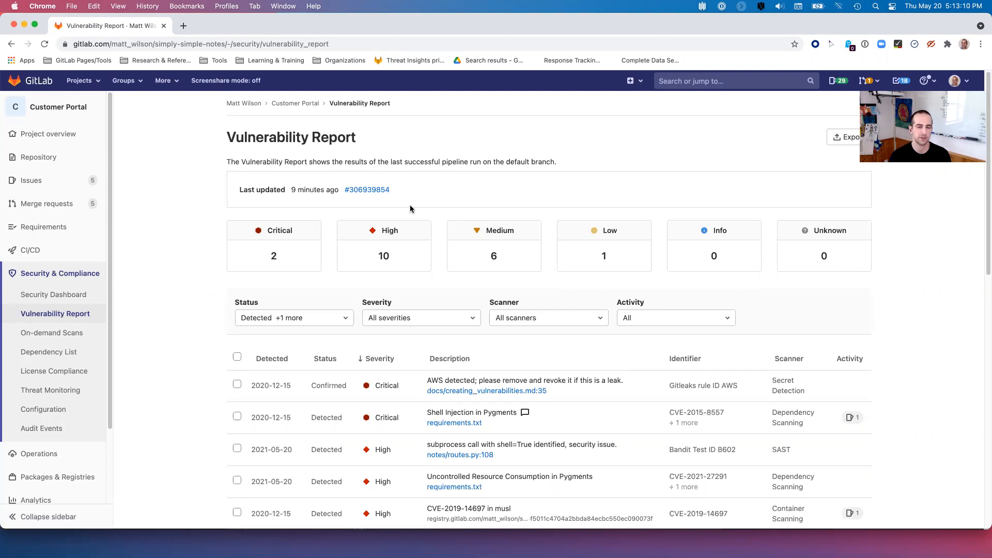
scroll(776, 300, "down", 3)
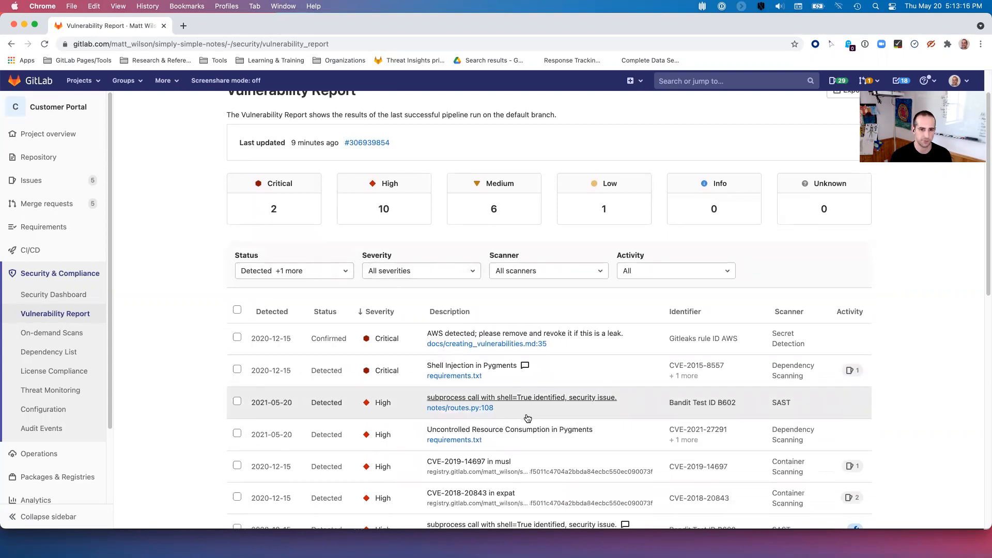
scroll(929, 361, "down", 1)
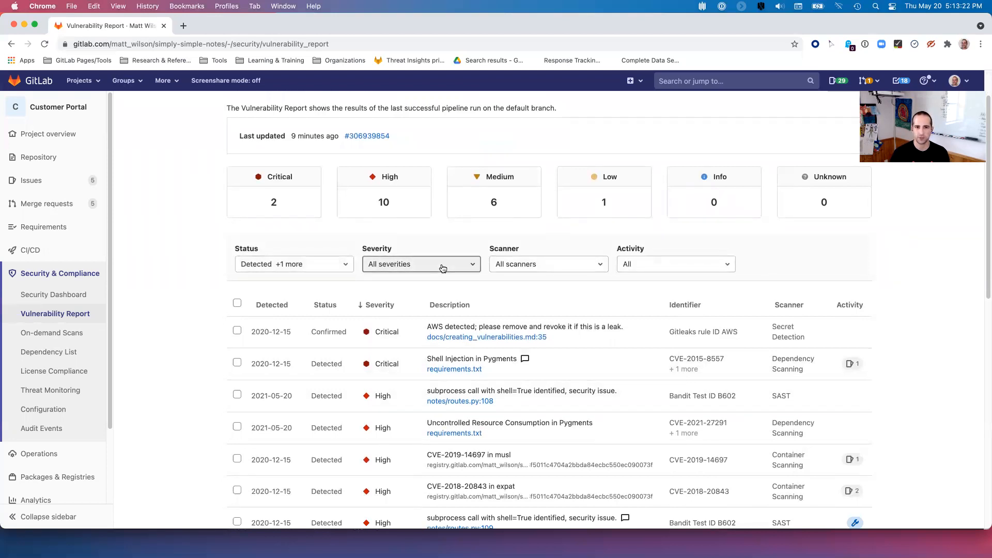
left_click(332, 264)
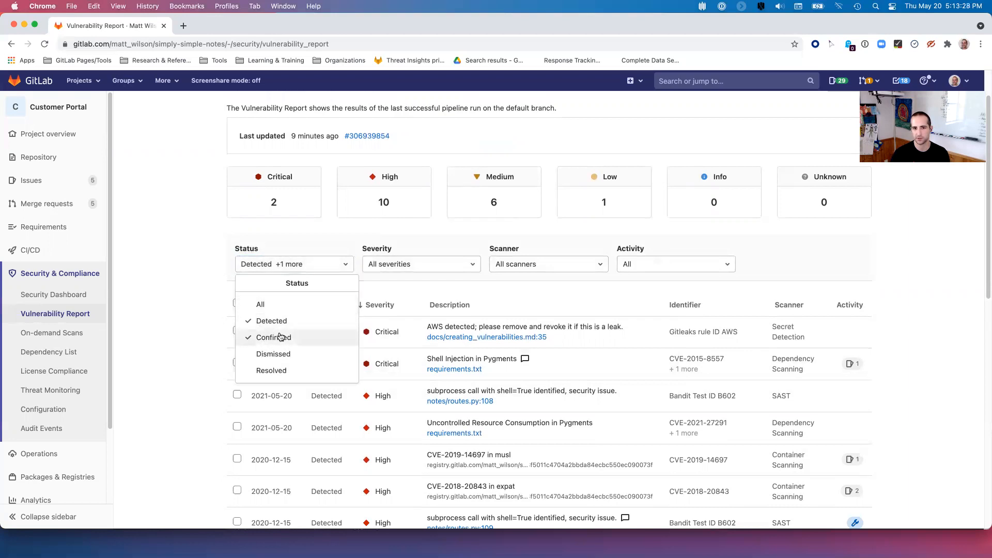
left_click(534, 268)
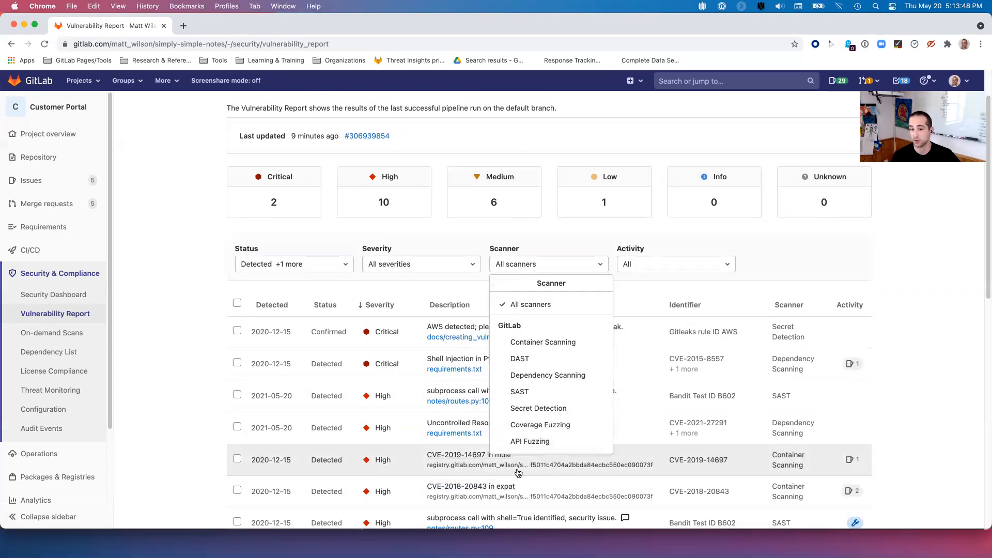
left_click(818, 266)
scroll(825, 265, "down", 1)
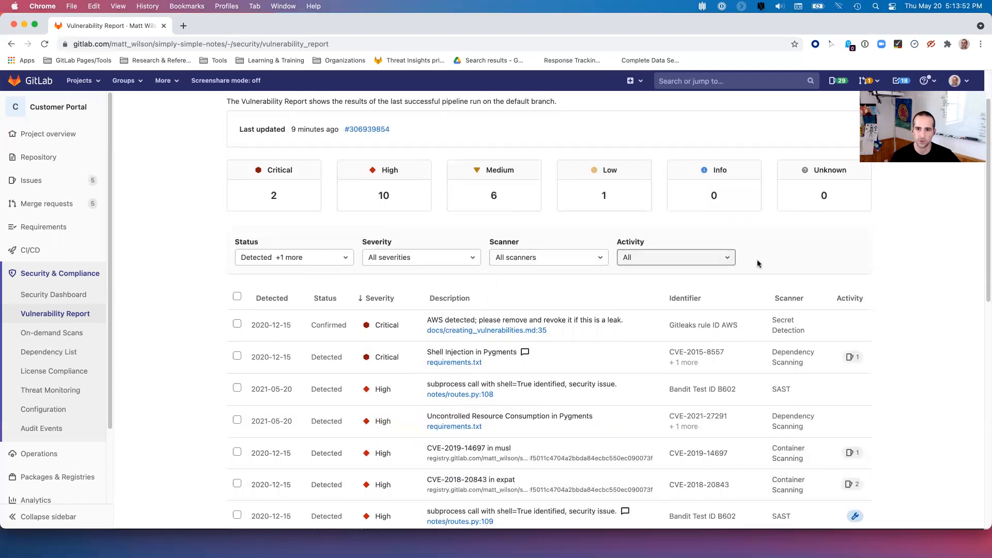
left_click(686, 262)
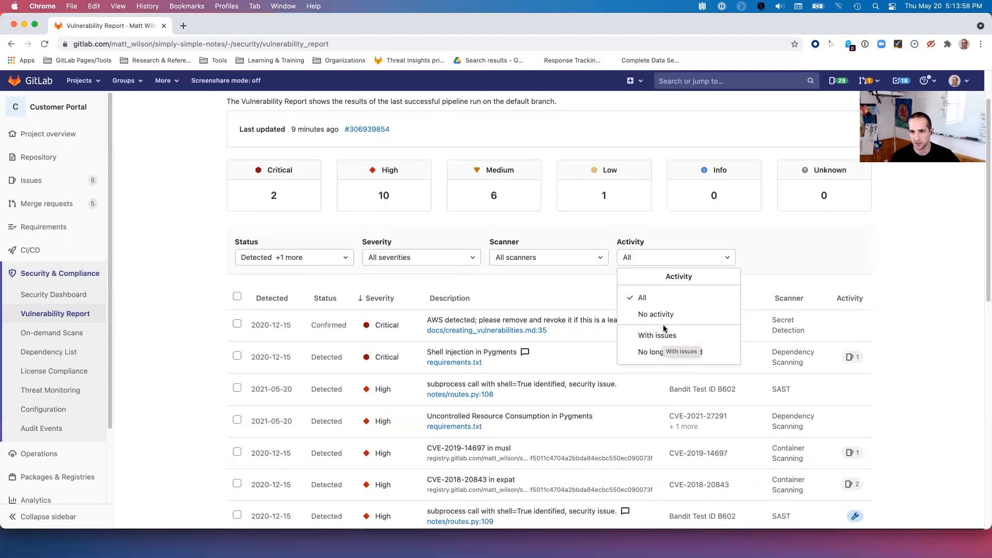
left_click(685, 318)
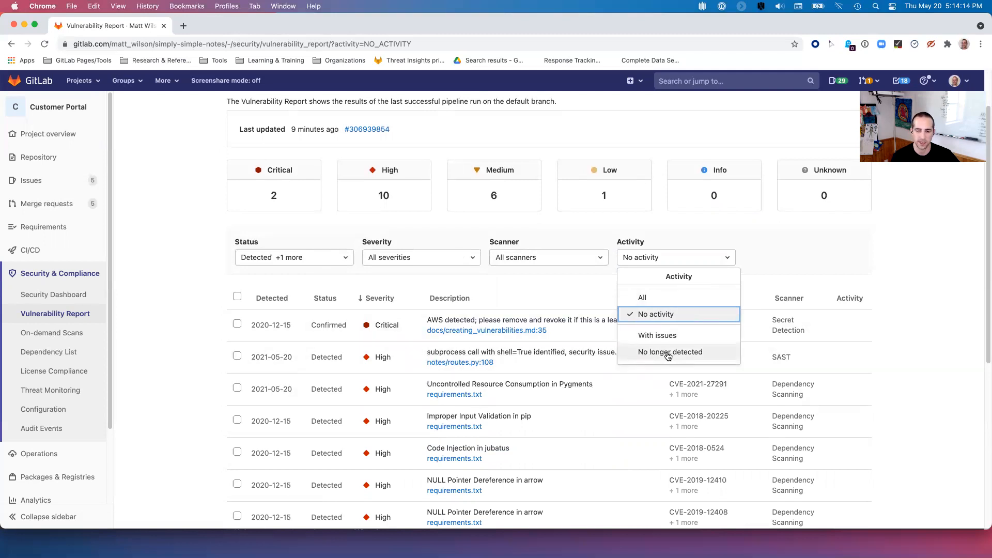
left_click(667, 354)
left_click(668, 354)
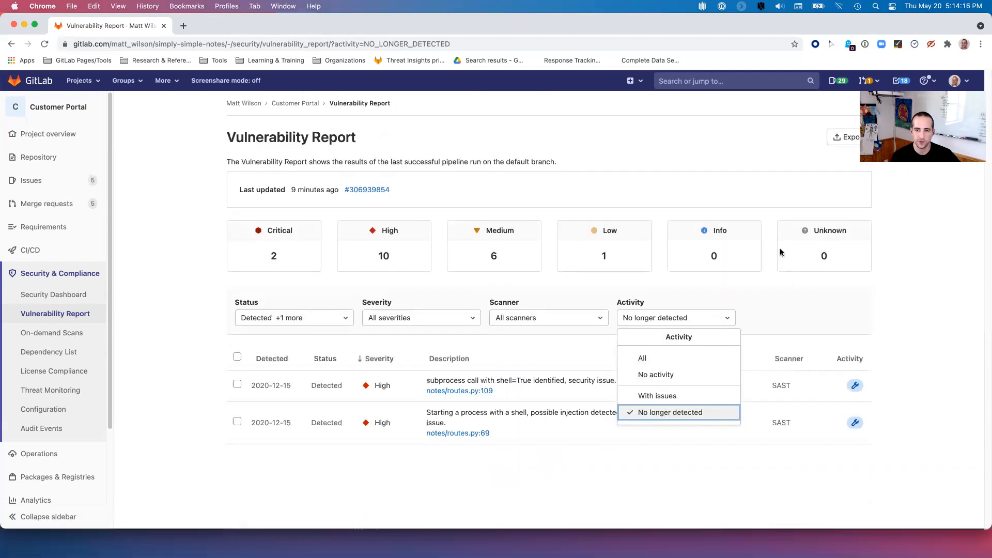
left_click(767, 324)
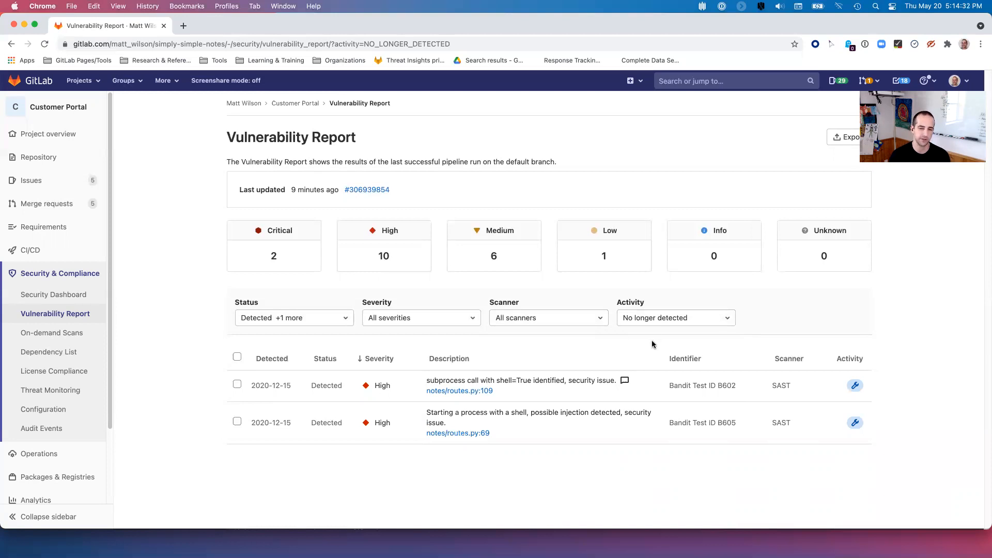
mouse_move(849, 390)
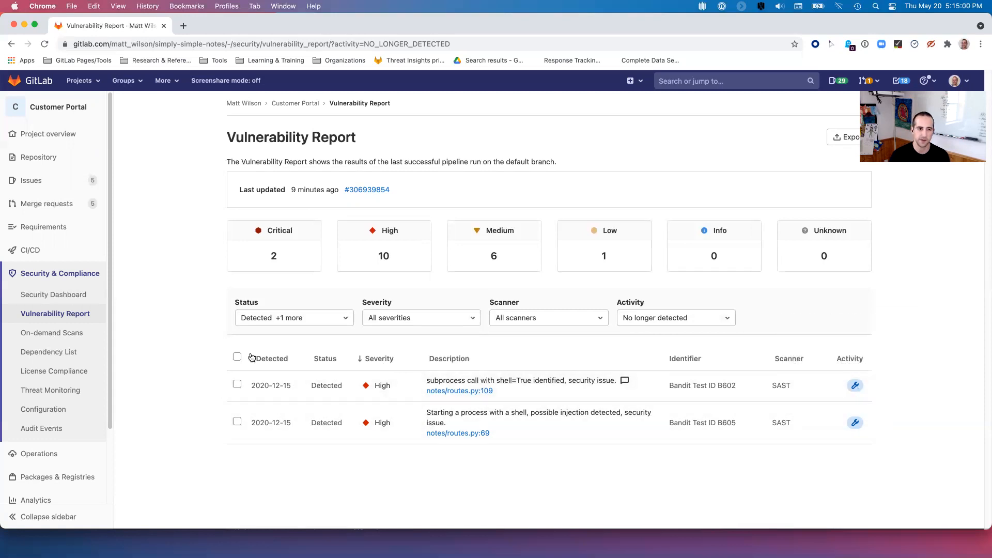
left_click(237, 357)
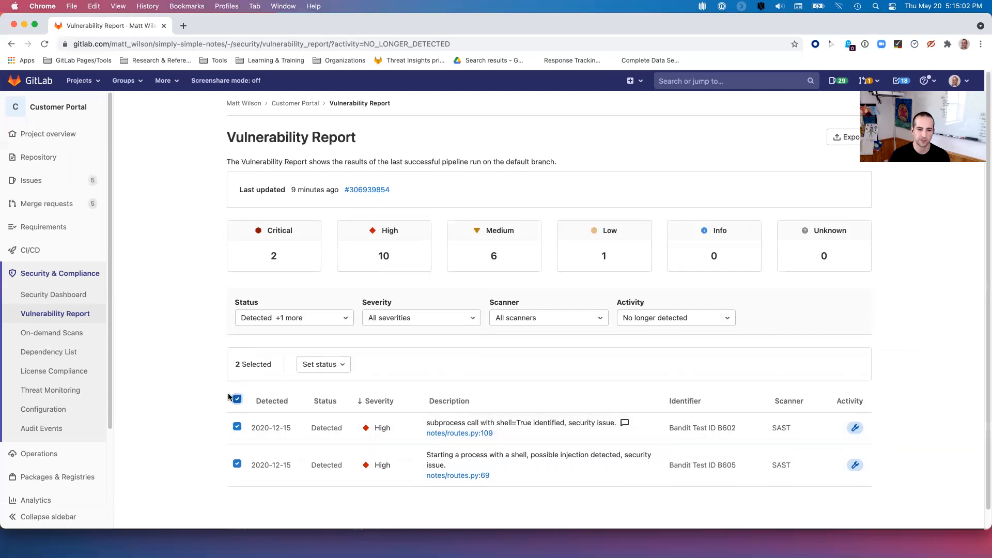
left_click(326, 365)
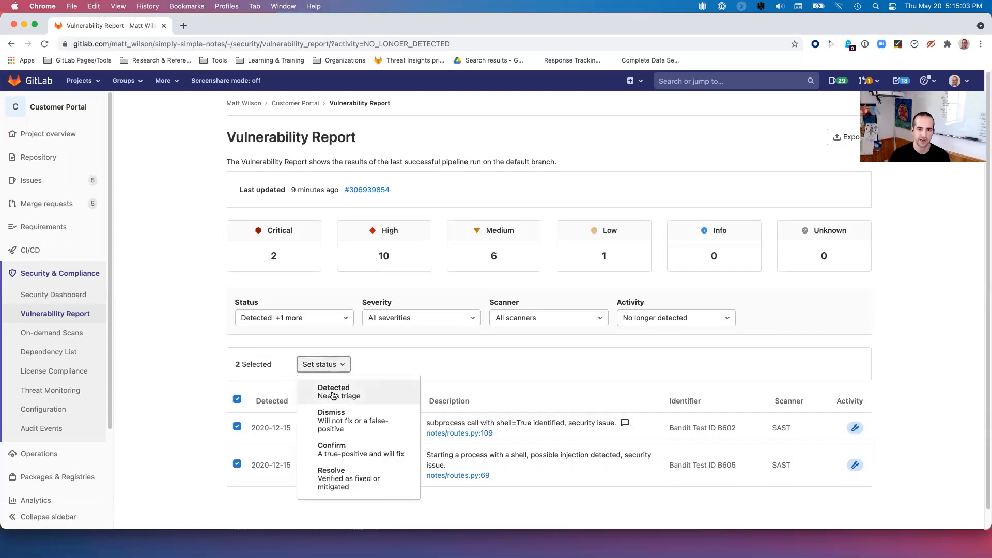
left_click(356, 485)
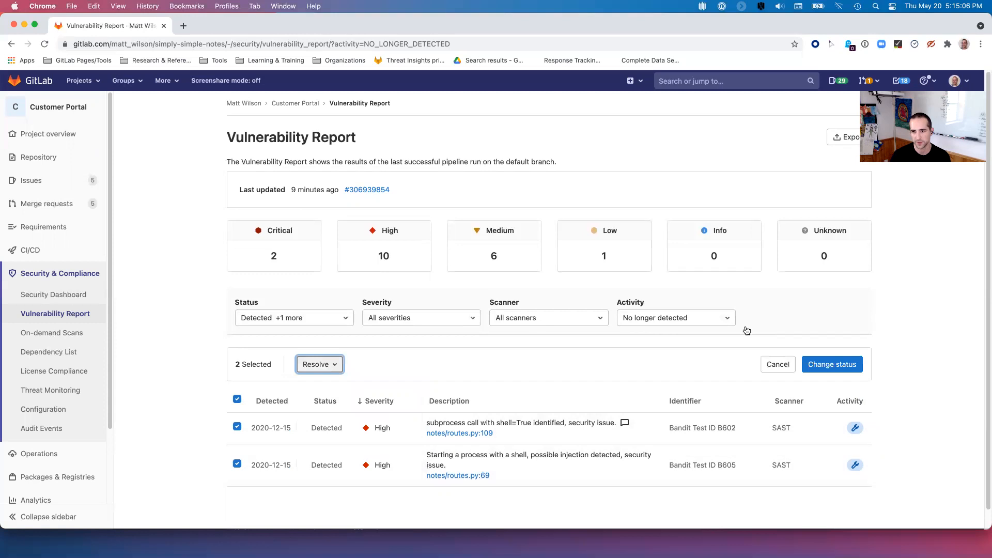
left_click(776, 371)
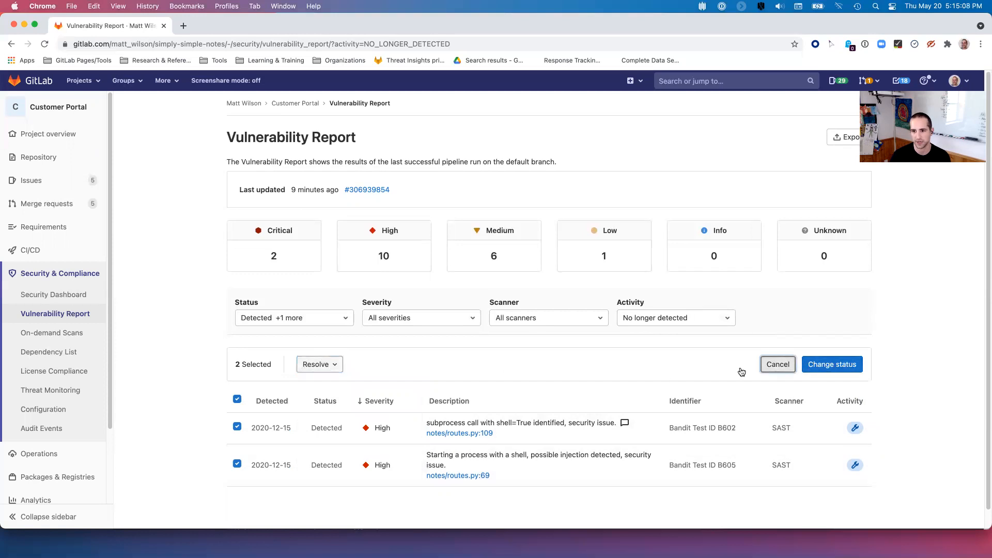
left_click(704, 319)
left_click(642, 358)
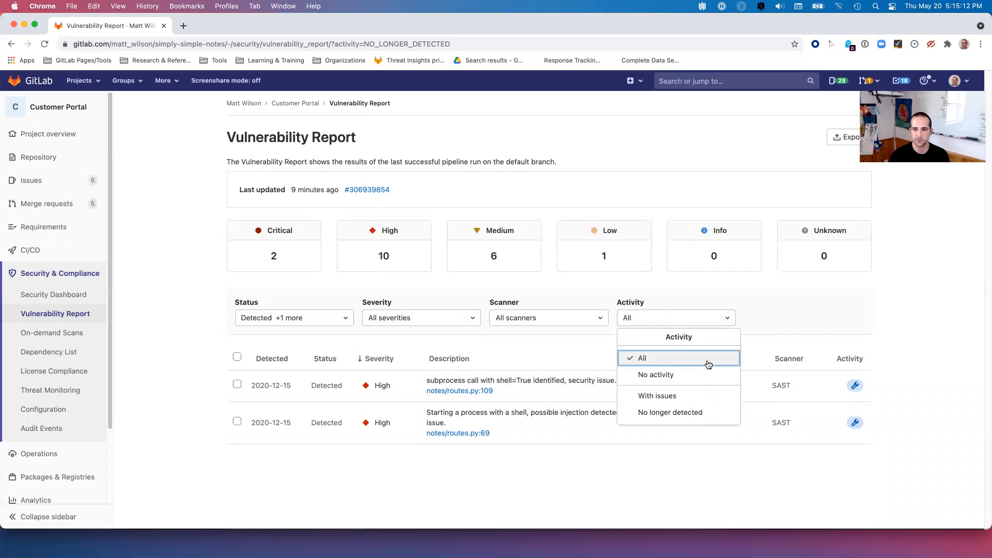
left_click(925, 391)
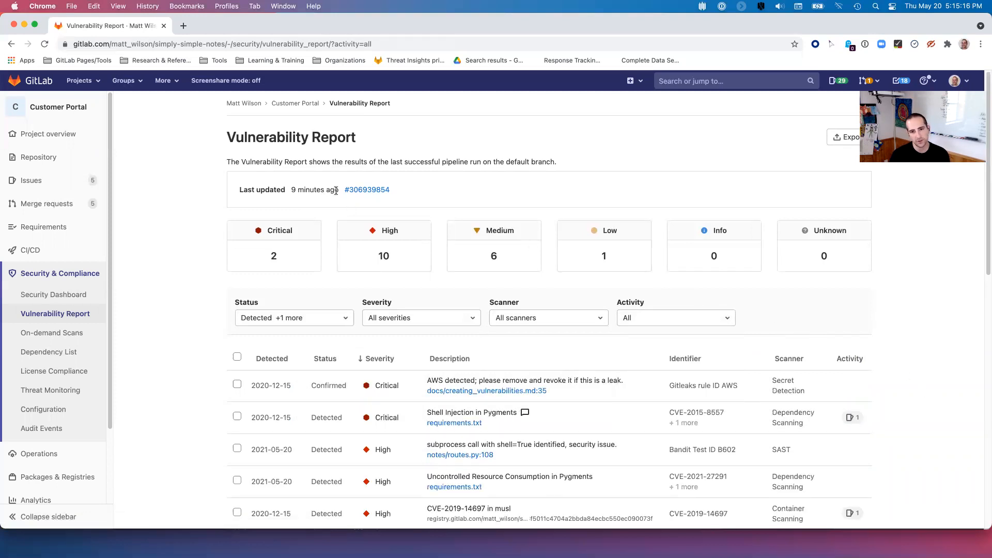
key("super+Tab")
key("super+Tab")
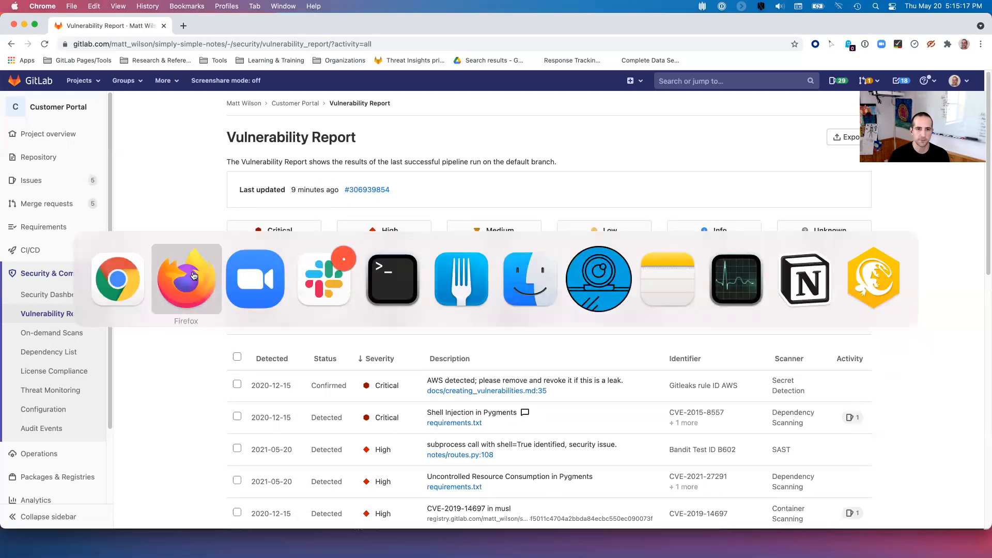
- Return to merge request !7 in Firefox, reload it and check the passed pipeline's test-stage jobs
left_click(187, 276)
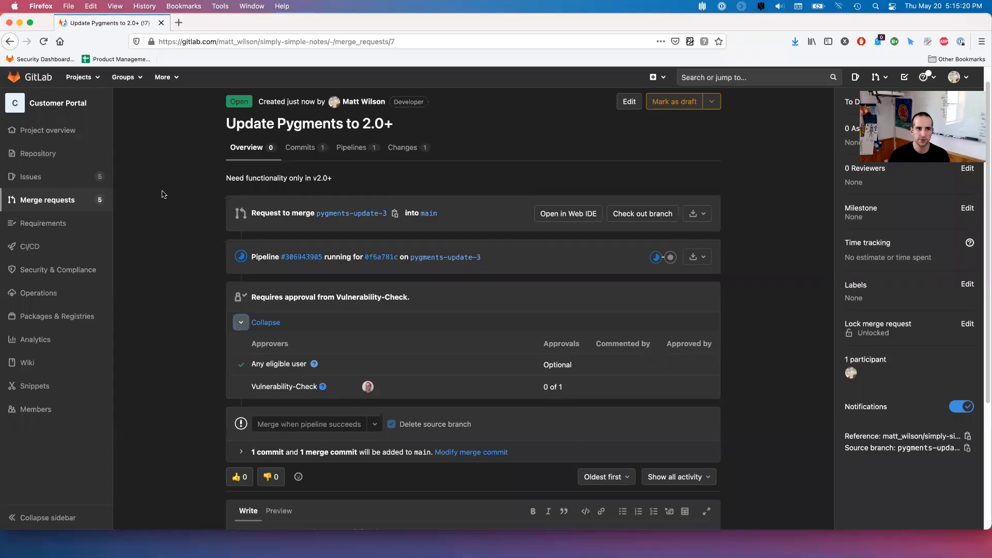
left_click(42, 43)
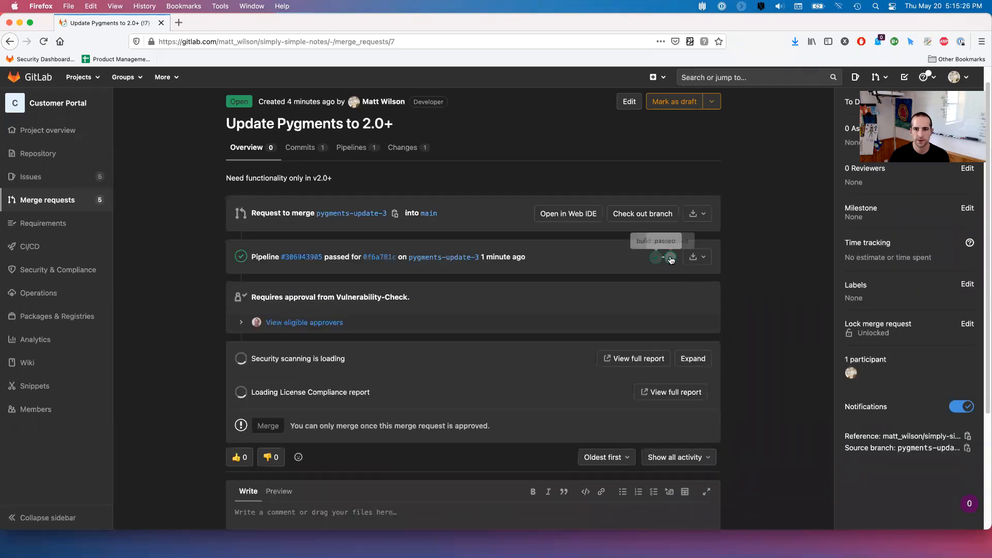
left_click(669, 258)
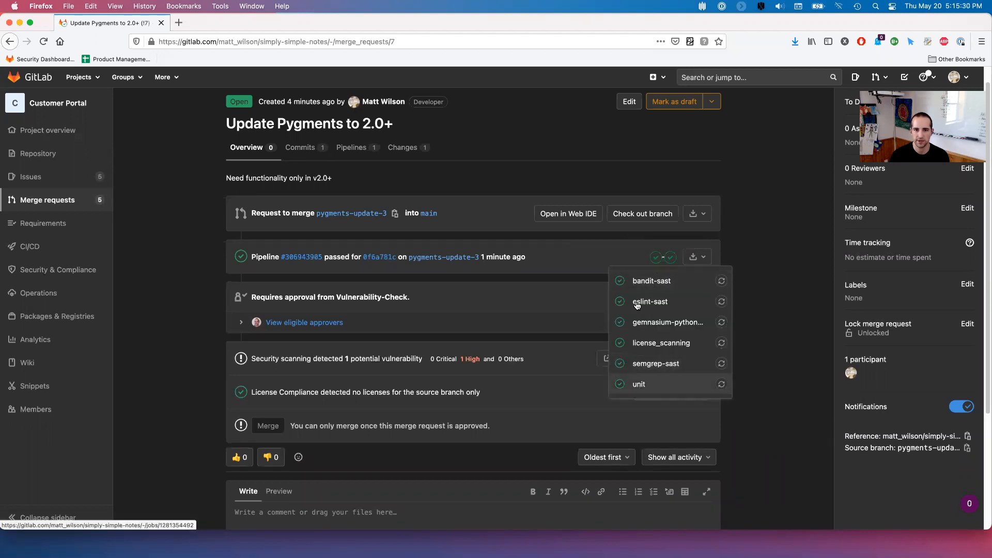
left_click(761, 240)
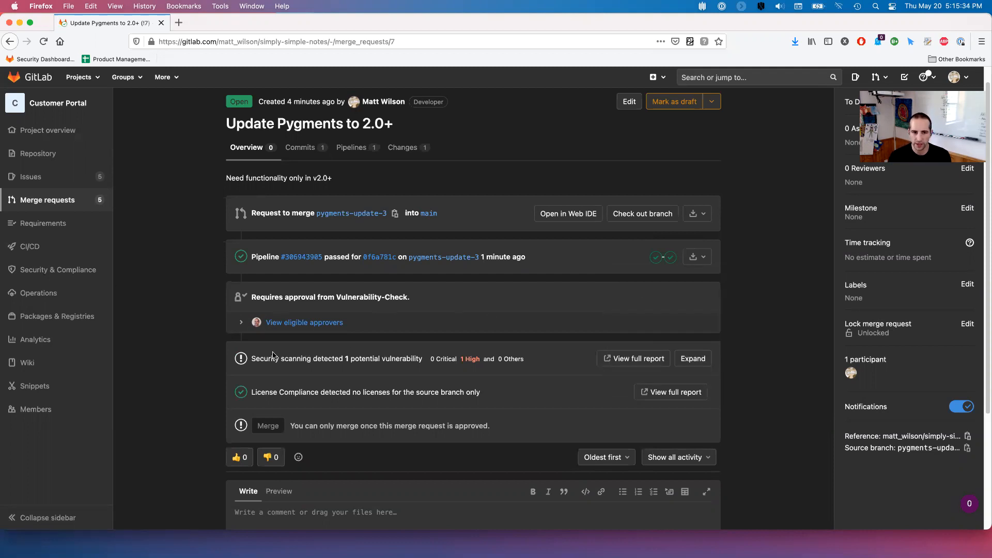
- Expand the security scanning results reporting one potential High vulnerability
left_click_drag(253, 360, 426, 362)
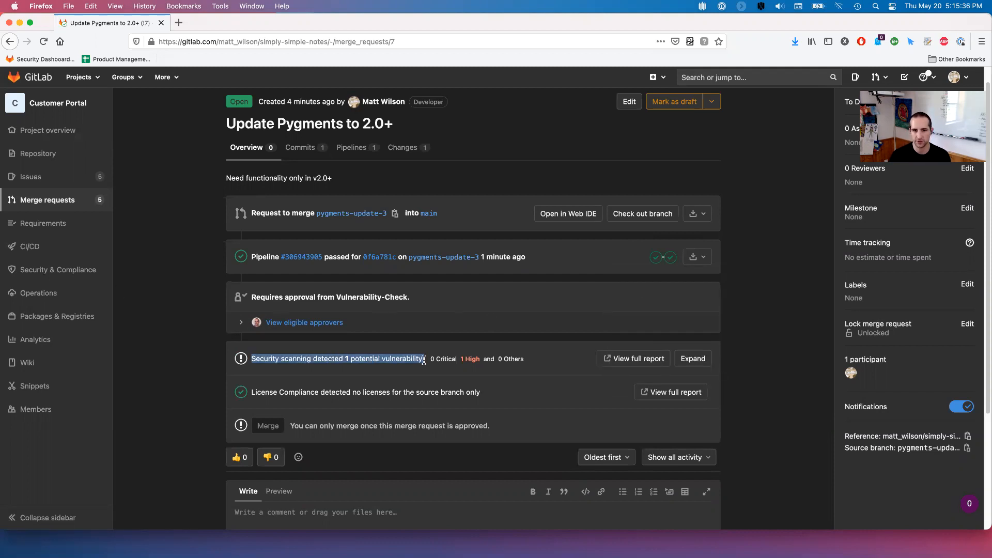
left_click(425, 361)
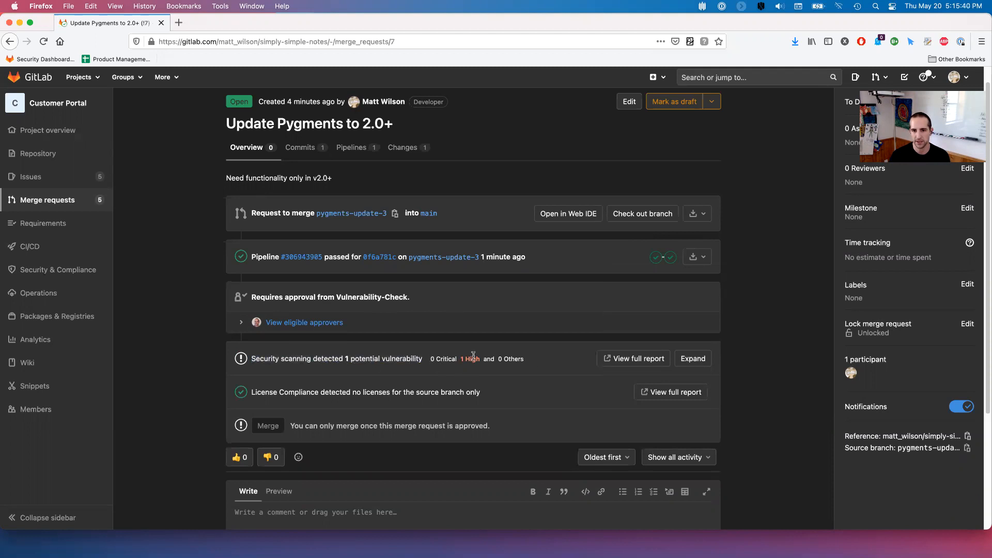
left_click(693, 358)
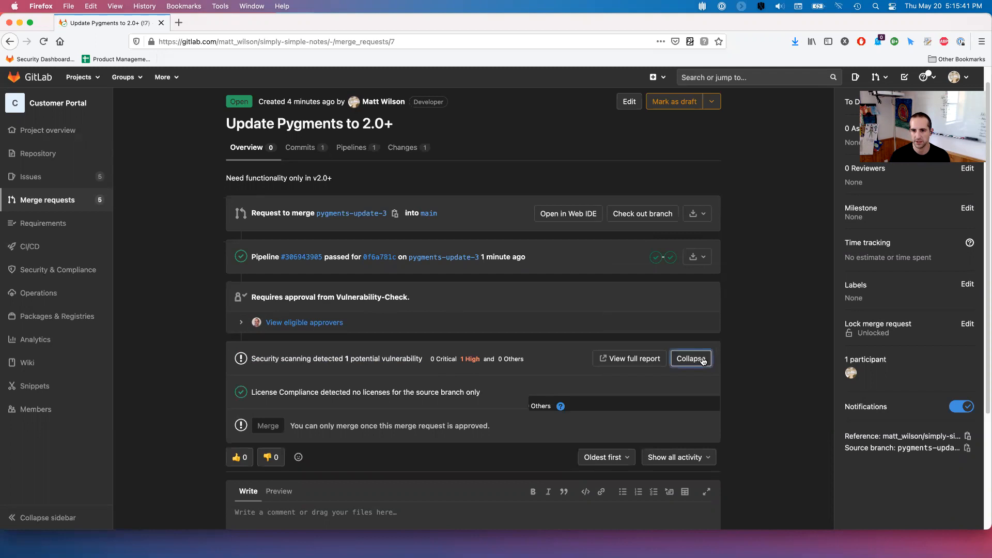
- Review the Pygments Loop with Unreachable Exit Condition finding and its upgrade recommendation, then close it
scroll(464, 363, "down", 2)
scroll(465, 363, "down", 1)
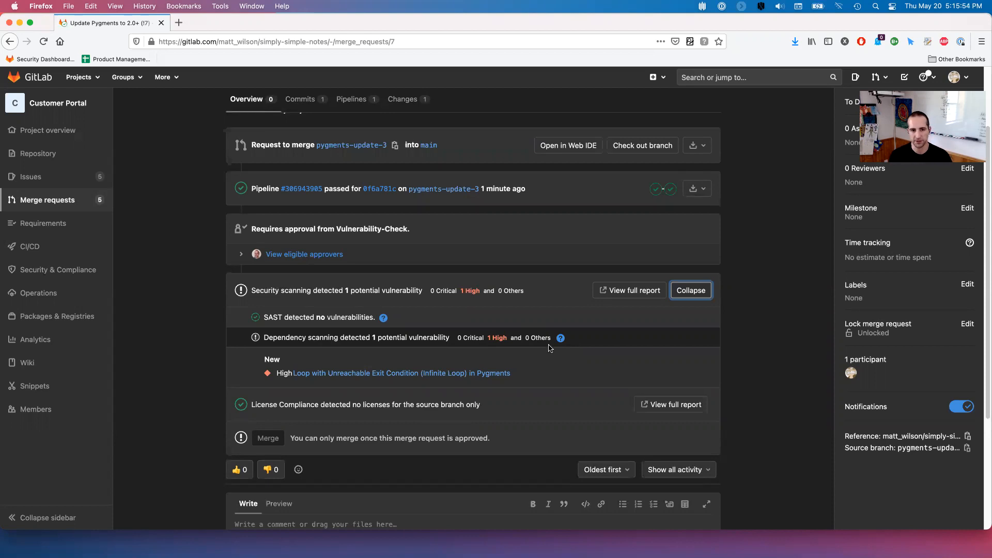
left_click(363, 375)
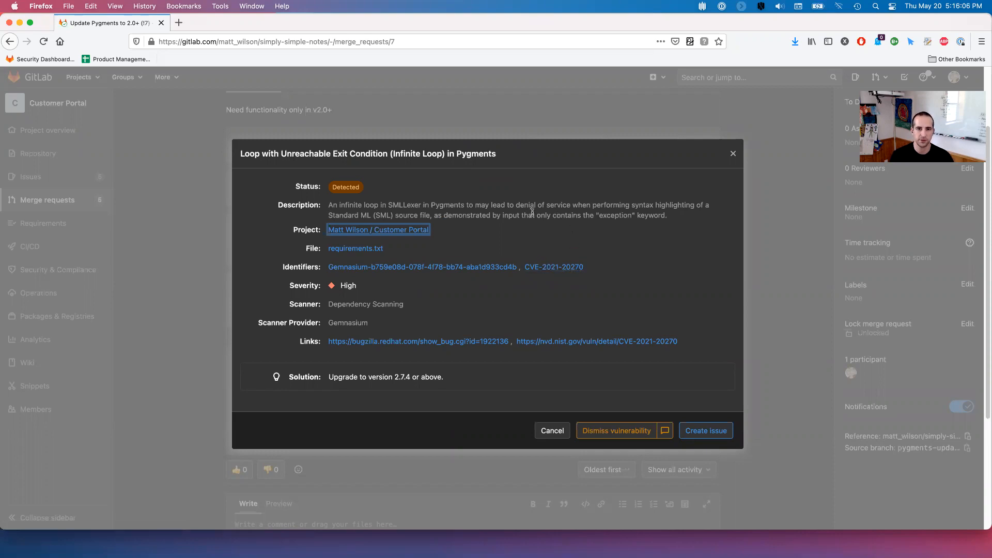
left_click_drag(520, 203, 575, 203)
left_click(564, 205)
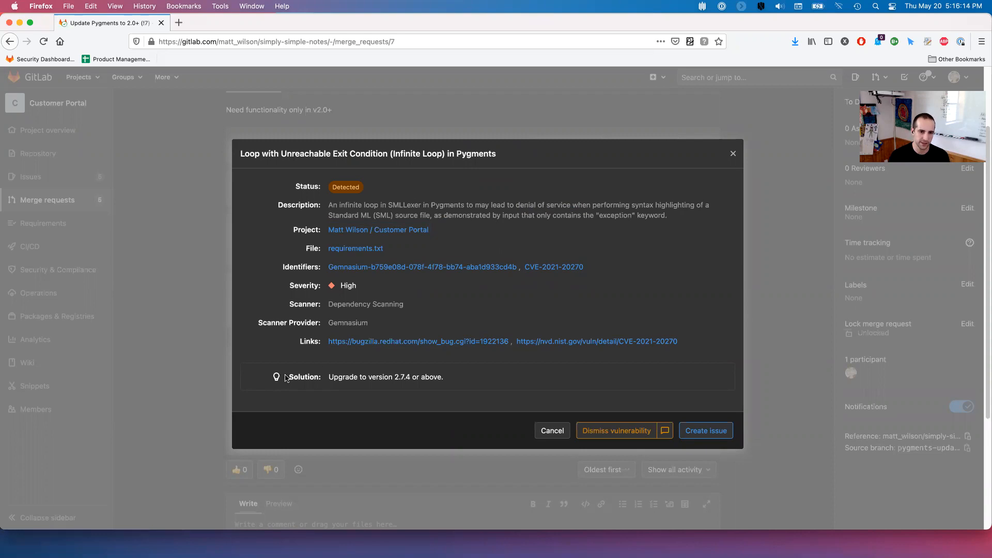
left_click_drag(334, 379, 452, 379)
left_click(452, 379)
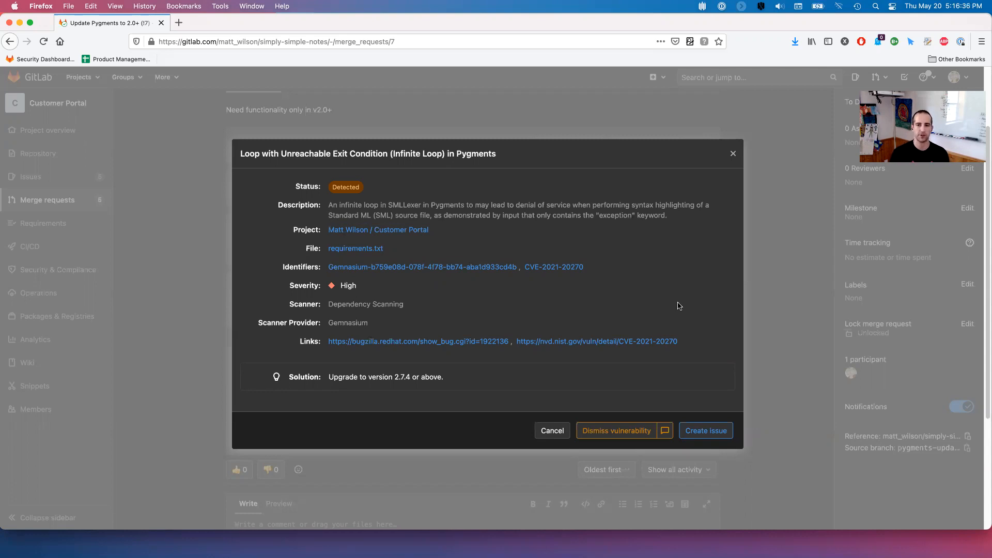
left_click(551, 431)
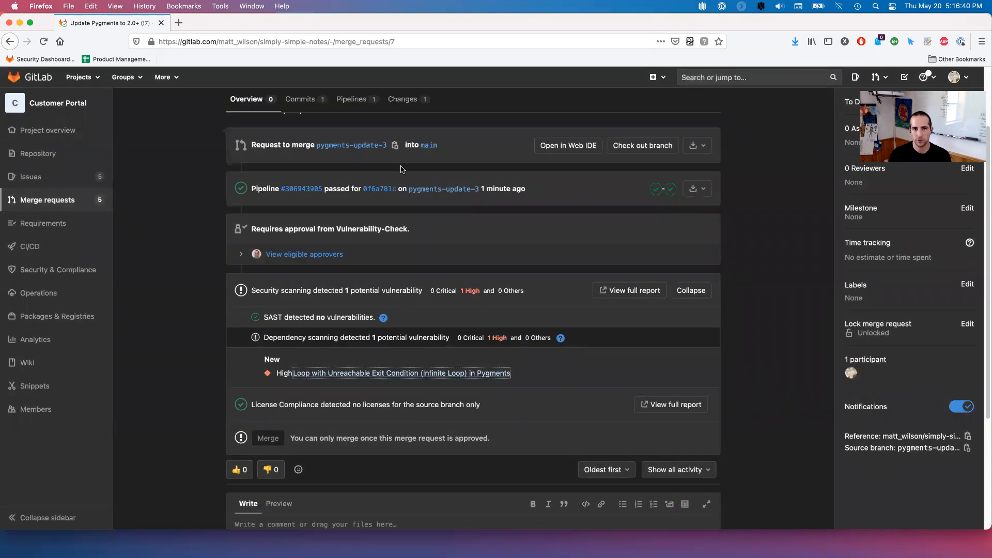
- Post a suggestion replacing Pygments==2.0.2 with Pygments==2.7.4 on line 7 of requirements.txt
left_click(408, 102)
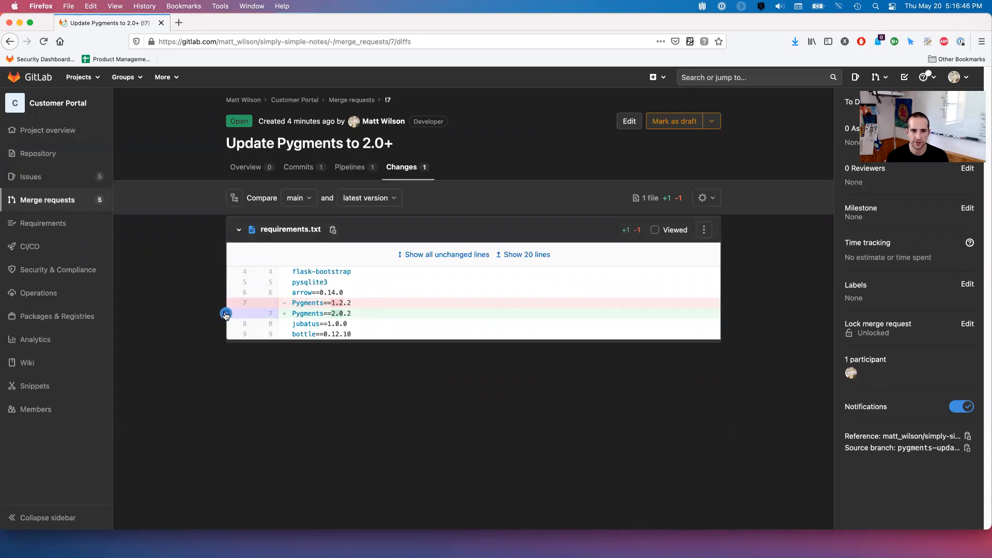
left_click(226, 314)
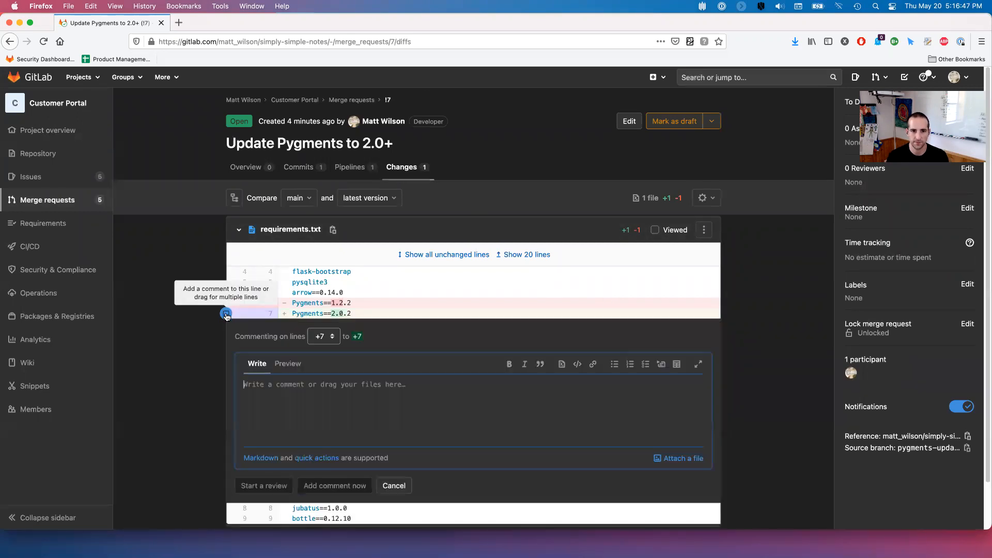
left_click(562, 364)
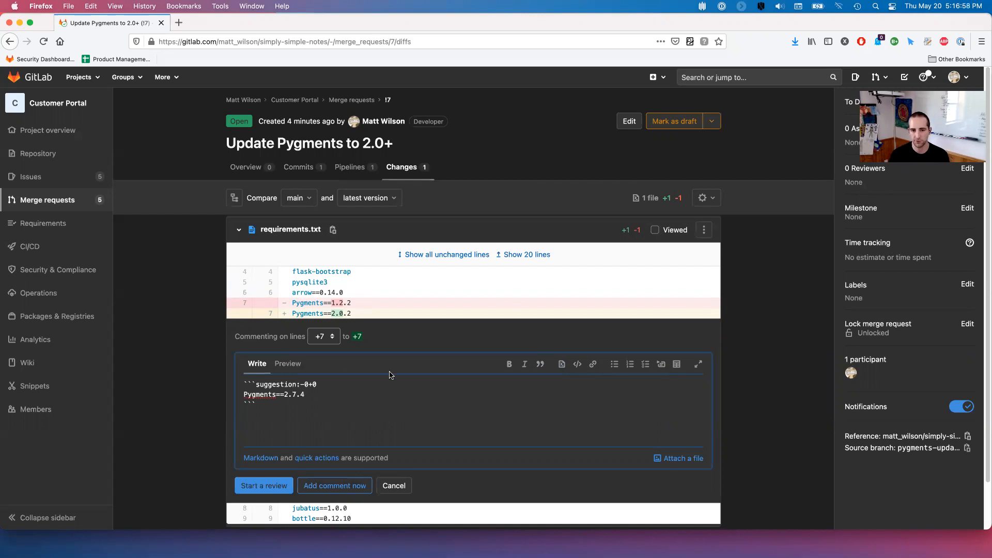
scroll(391, 372, "down", 1)
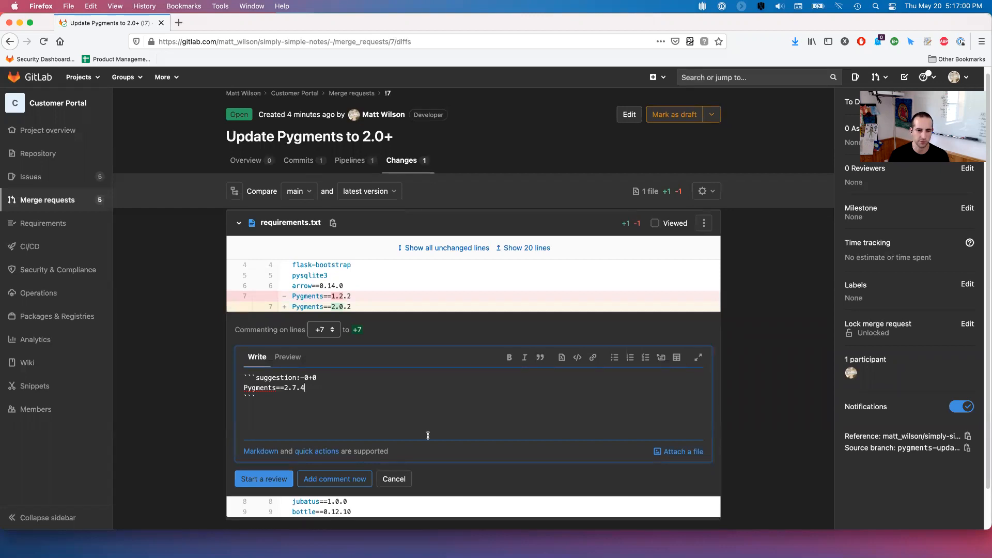
left_click(318, 479)
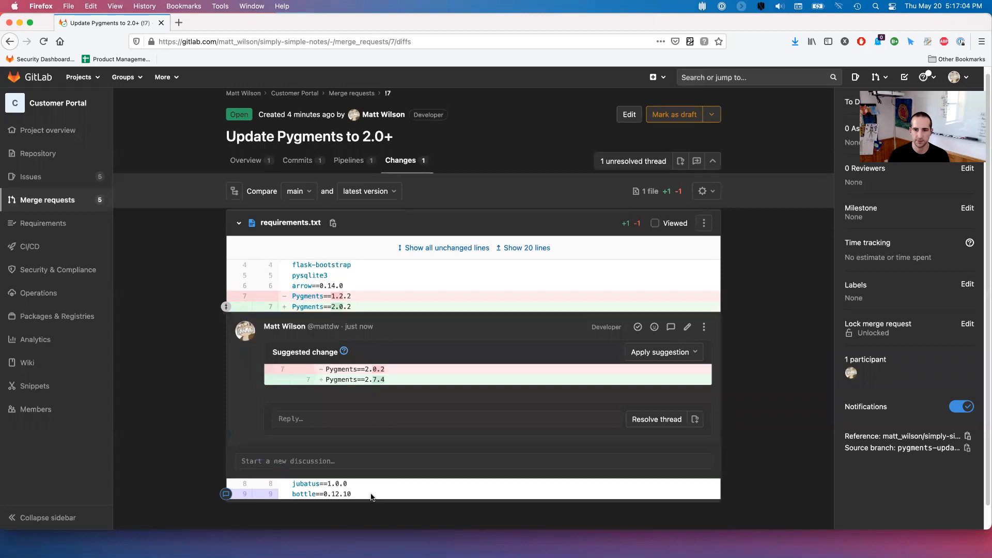
- Apply the Pygments suggestion as commit 'Update to non-vulnerable version'
left_click(665, 356)
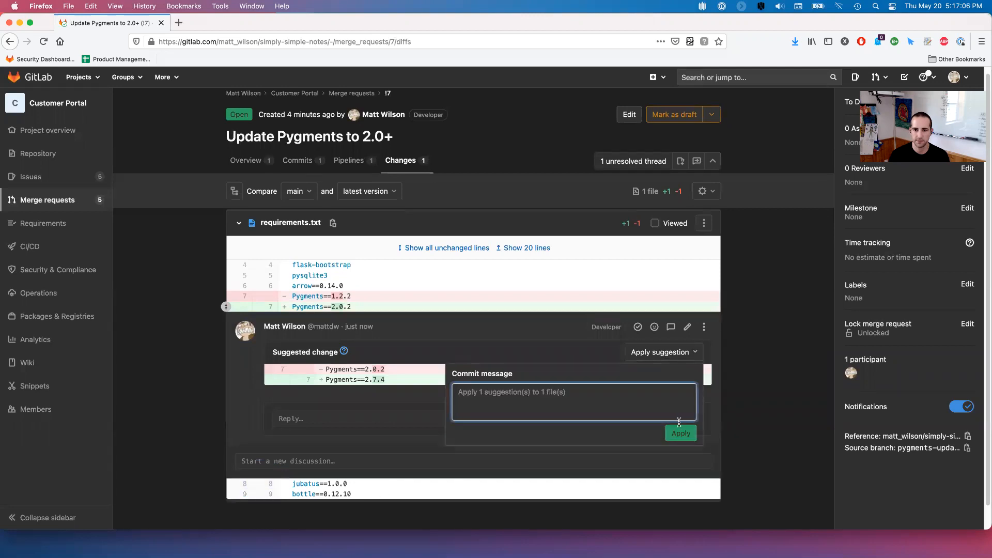
type("Update to non-")
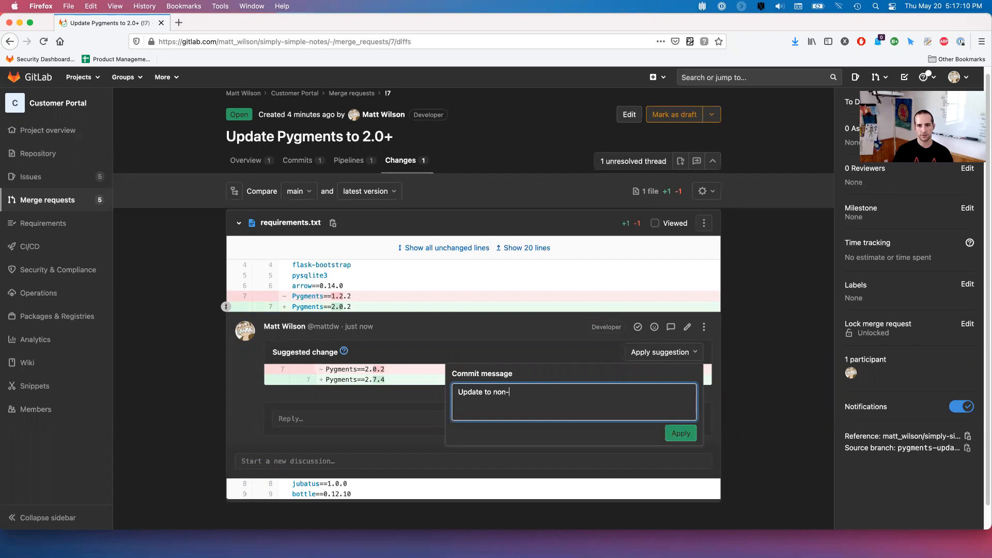
type("vulnerable version")
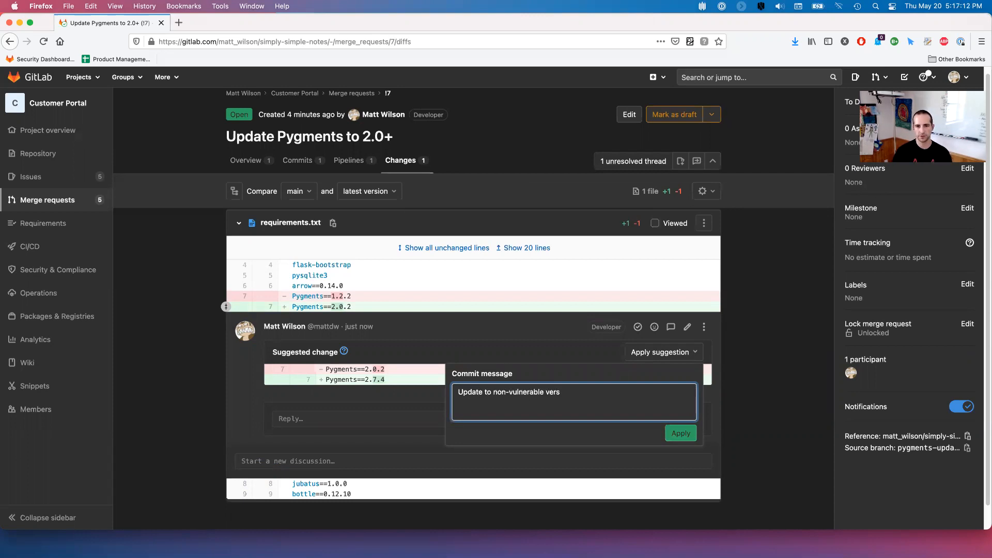
left_click(681, 434)
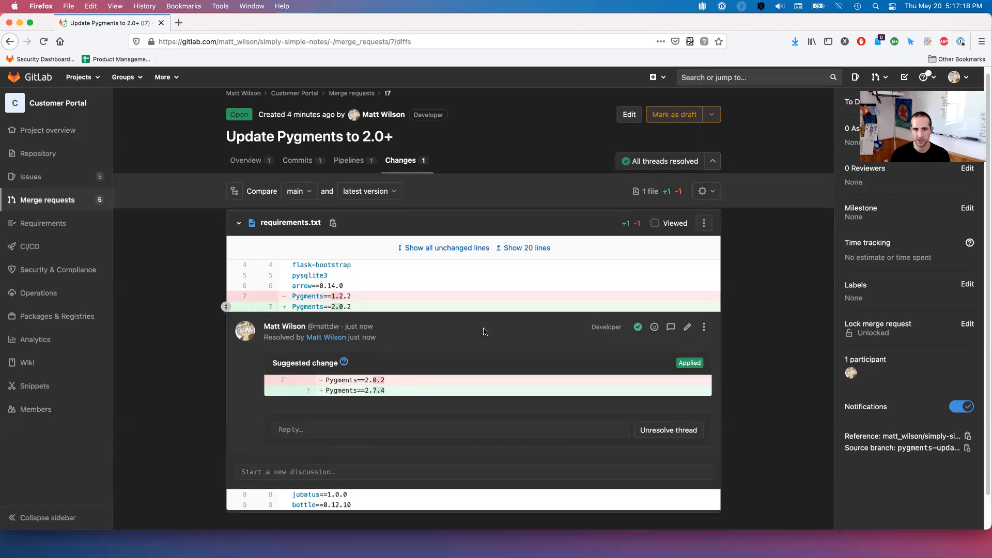
- Reload the merge request overview, check the new pipeline's stage jobs, and return to Chrome
left_click(262, 163)
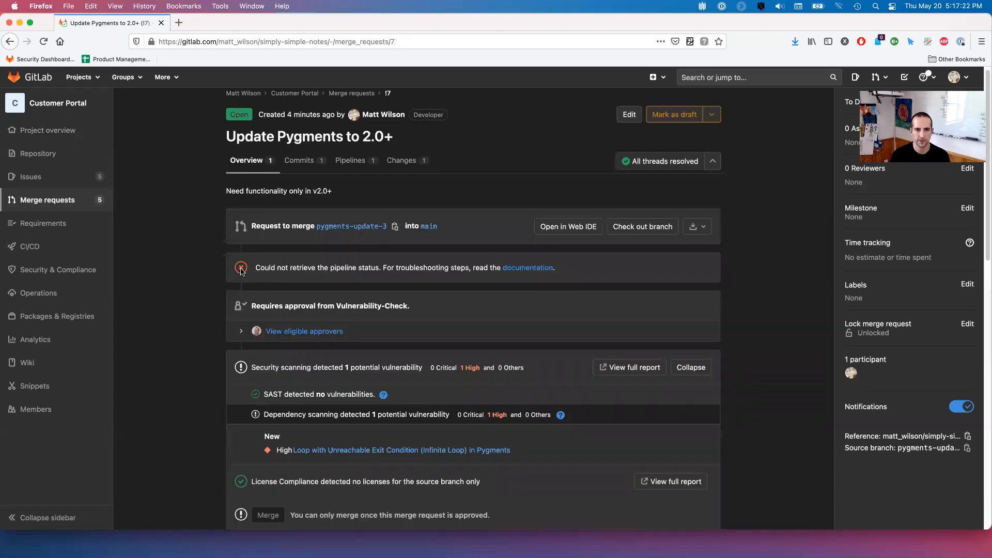
left_click(43, 43)
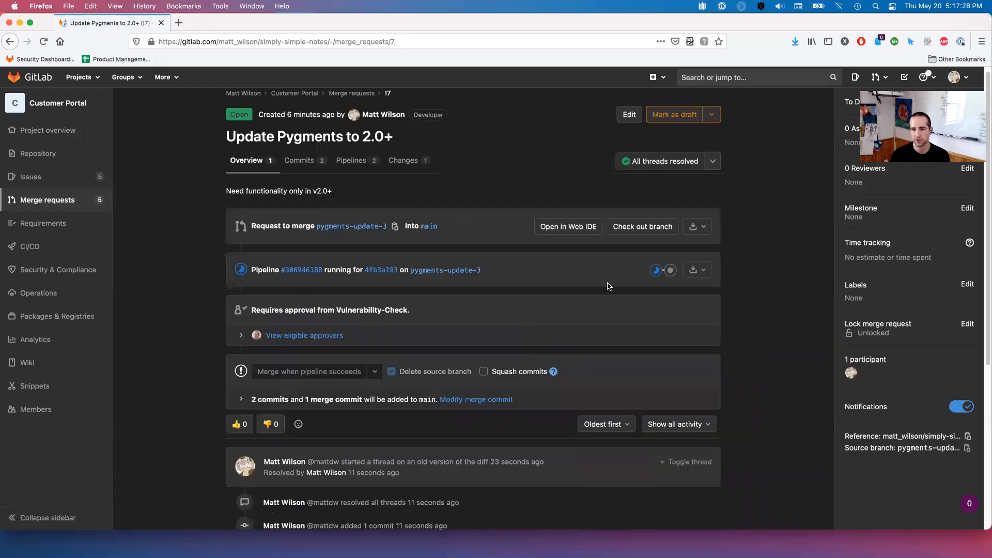
left_click(656, 269)
left_click(670, 270)
left_click(765, 262)
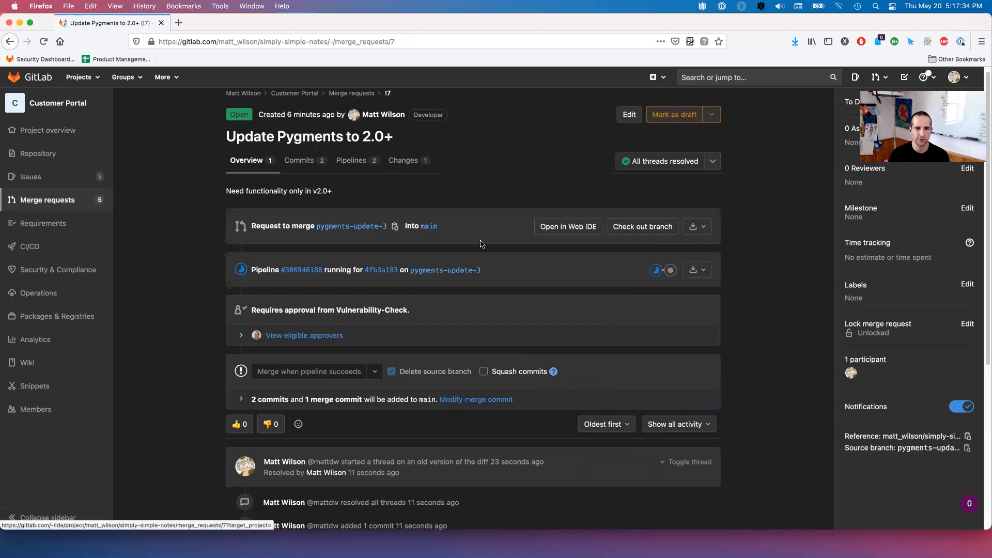
key("super+Tab")
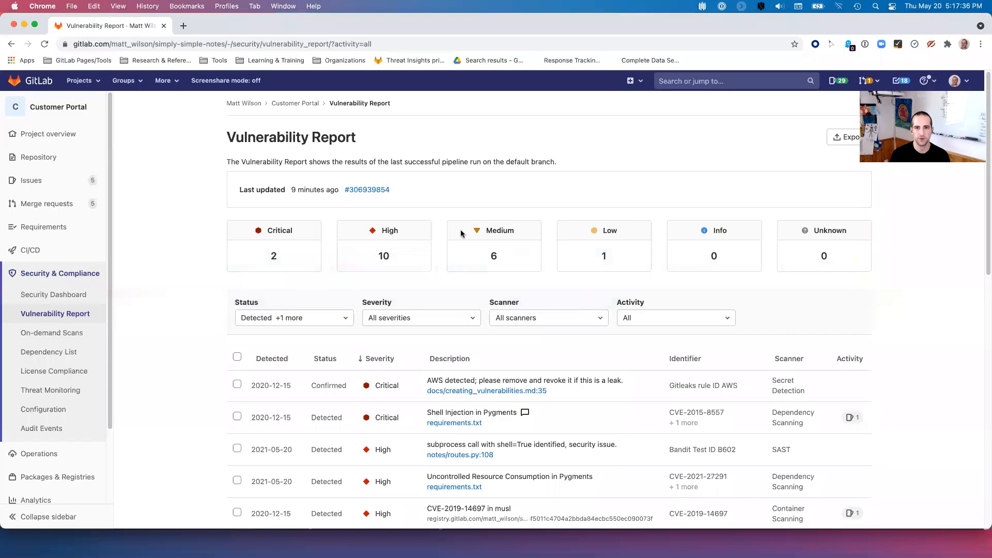
- Go to the instance Security Dashboard through More > Security
left_click(174, 86)
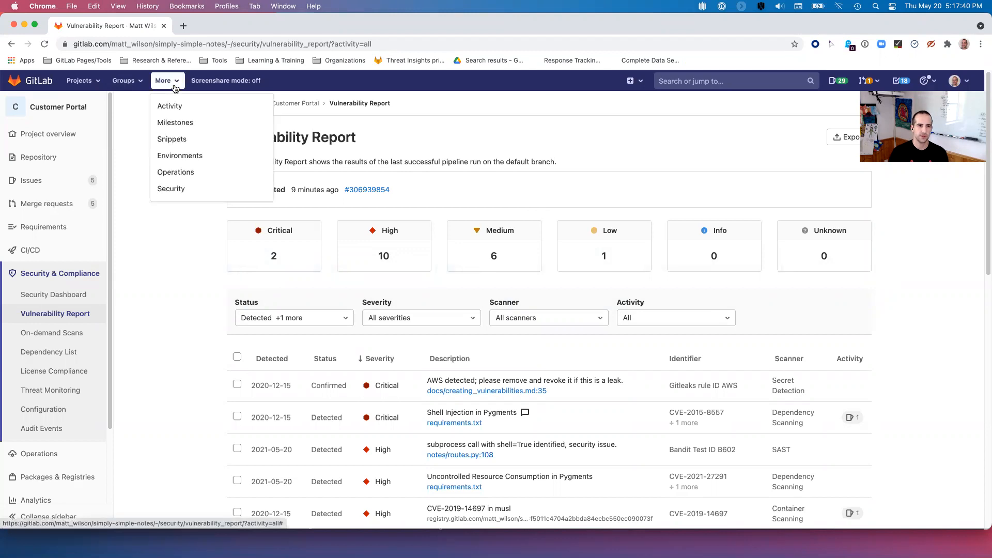
left_click(172, 190)
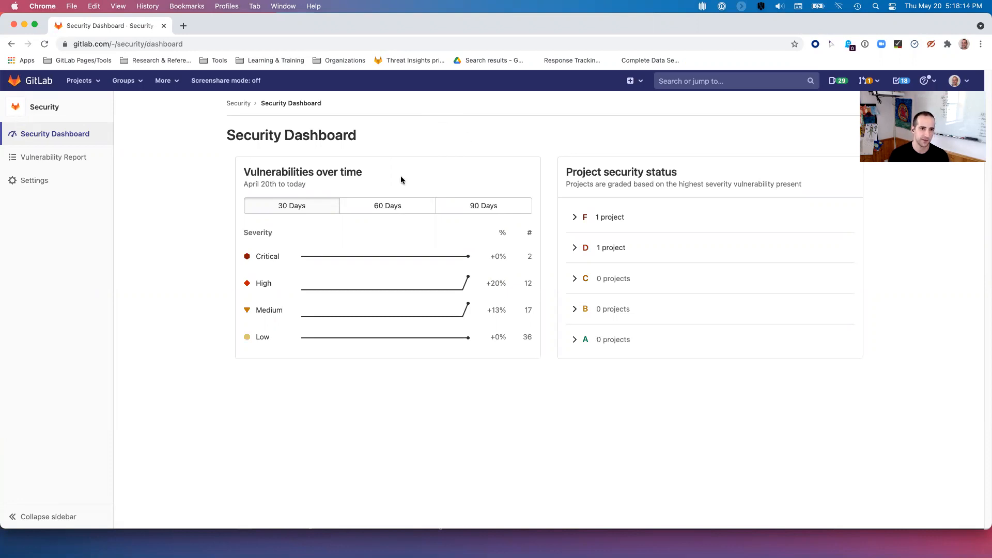
- Review the Monitored projects list (Customer Portal, simply-simple-notes), then open the combined Vulnerability Report
left_click(33, 183)
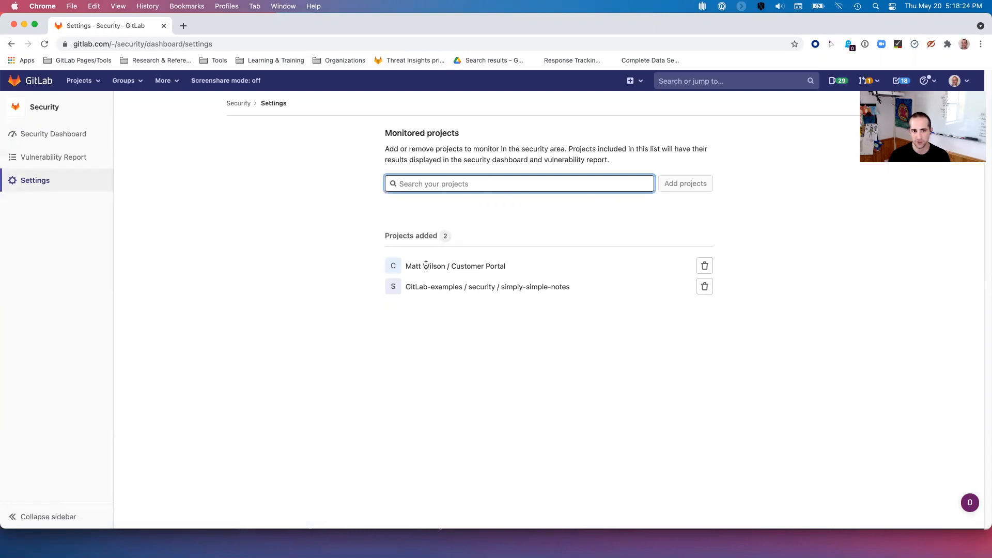
left_click_drag(567, 285, 433, 285)
left_click(404, 284)
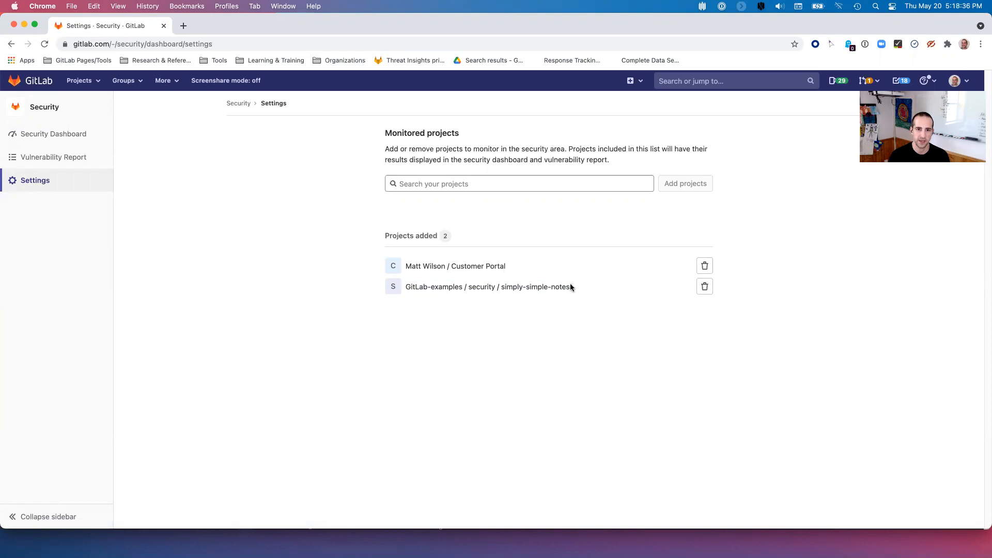
left_click_drag(407, 265, 506, 266)
left_click(509, 267)
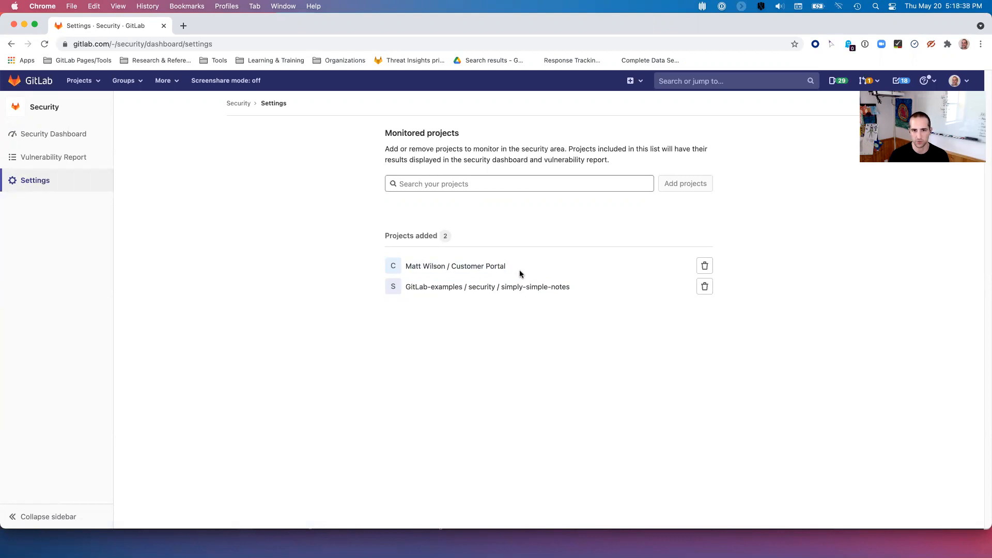
left_click(66, 161)
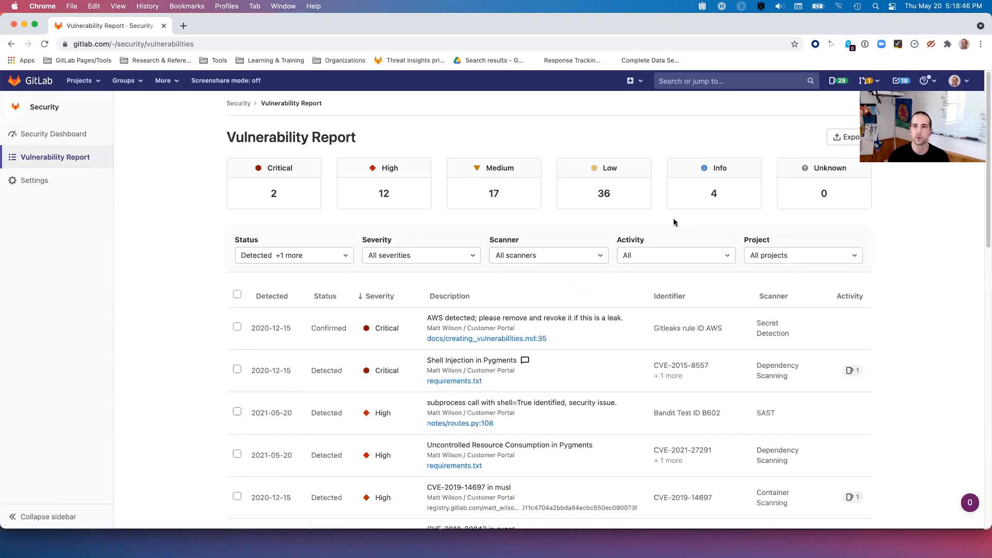
- Filter by simply-simple-notes and Customer Portal, reset to All projects, and return to the Security Dashboard
left_click(858, 258)
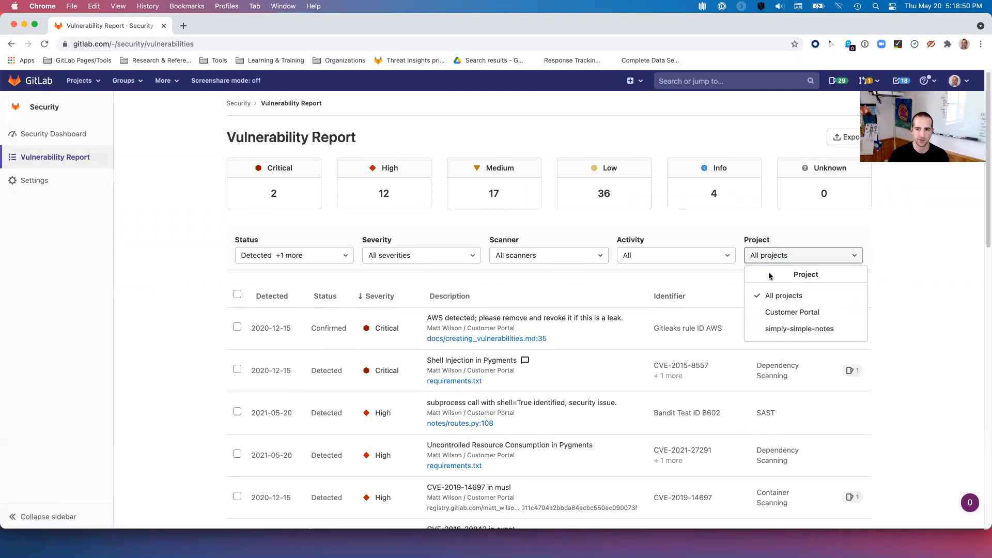
left_click(777, 331)
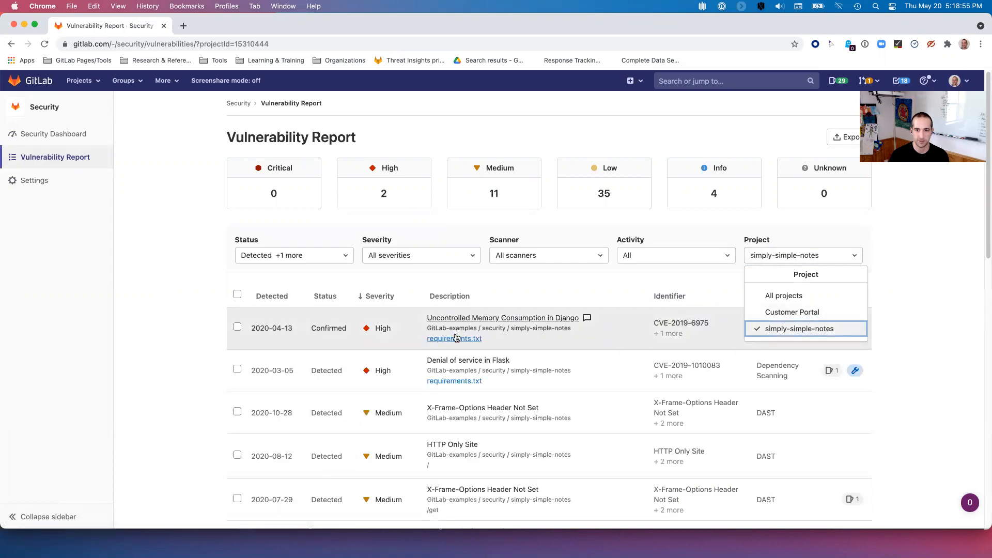
left_click(817, 312)
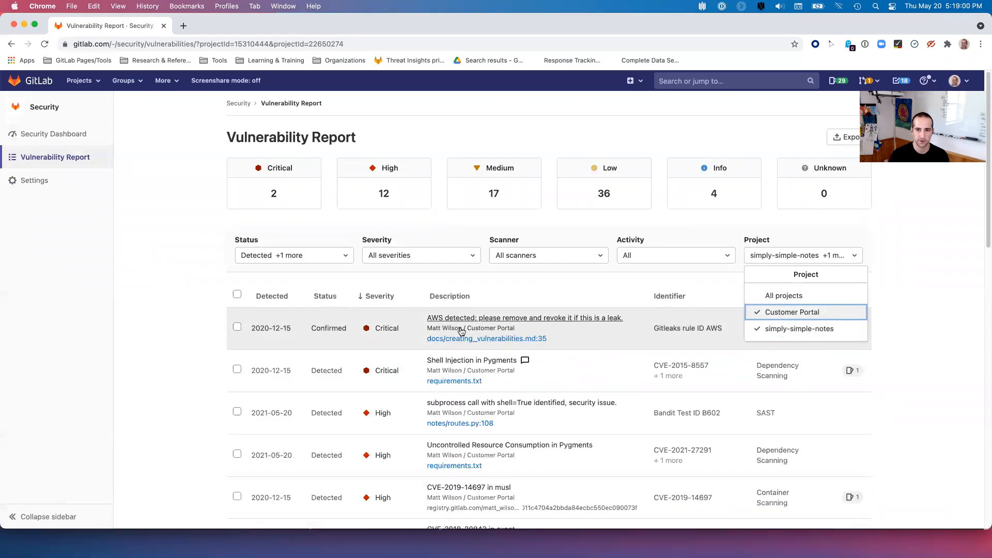
left_click(791, 298)
left_click(895, 243)
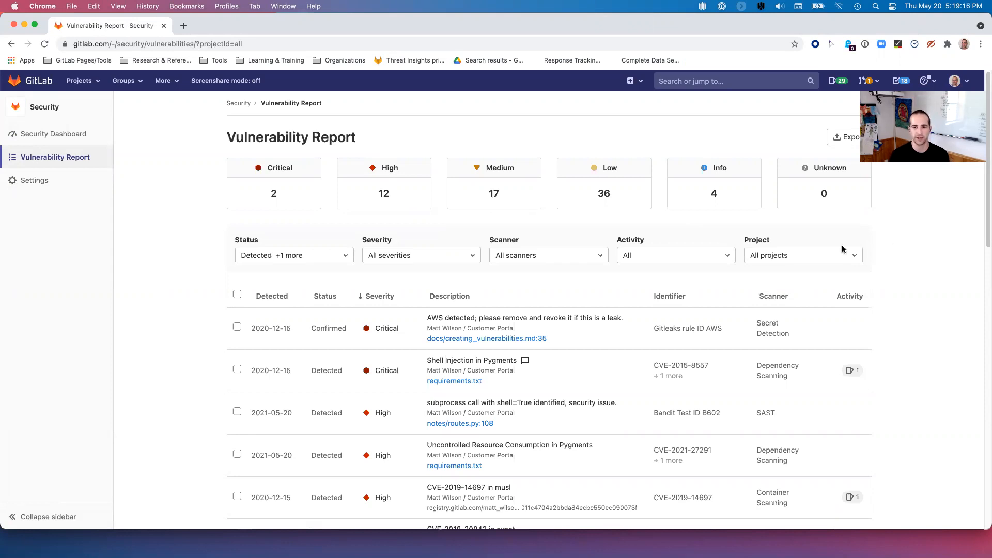
left_click(24, 137)
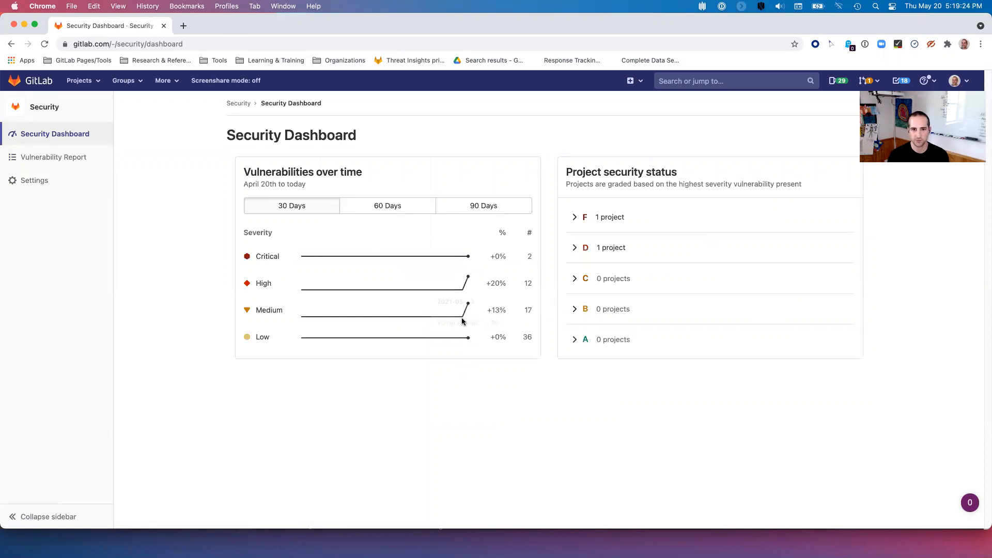
- Set the trend chart to 60 days, expand and collapse the D and F grade groups, then return to Firefox
mouse_move(468, 279)
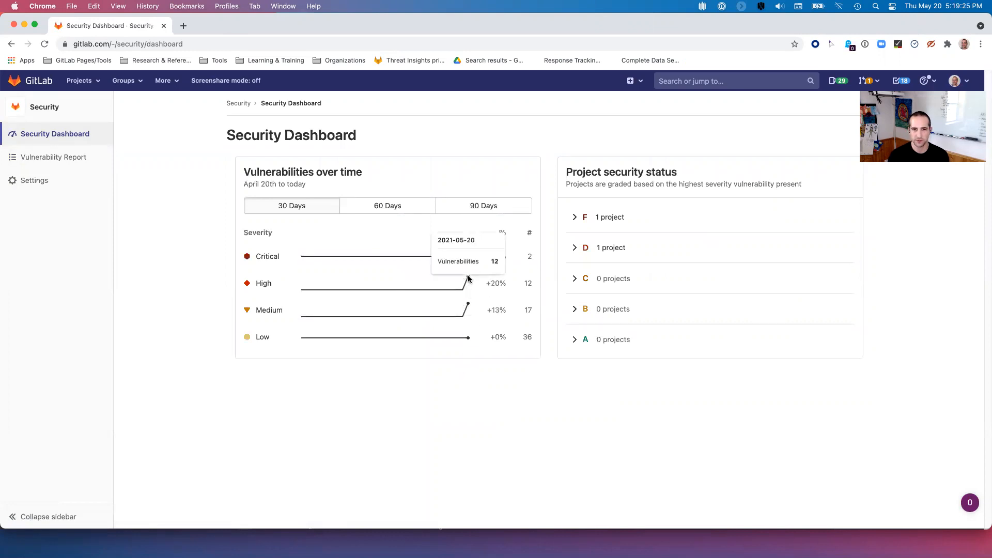
left_click(388, 206)
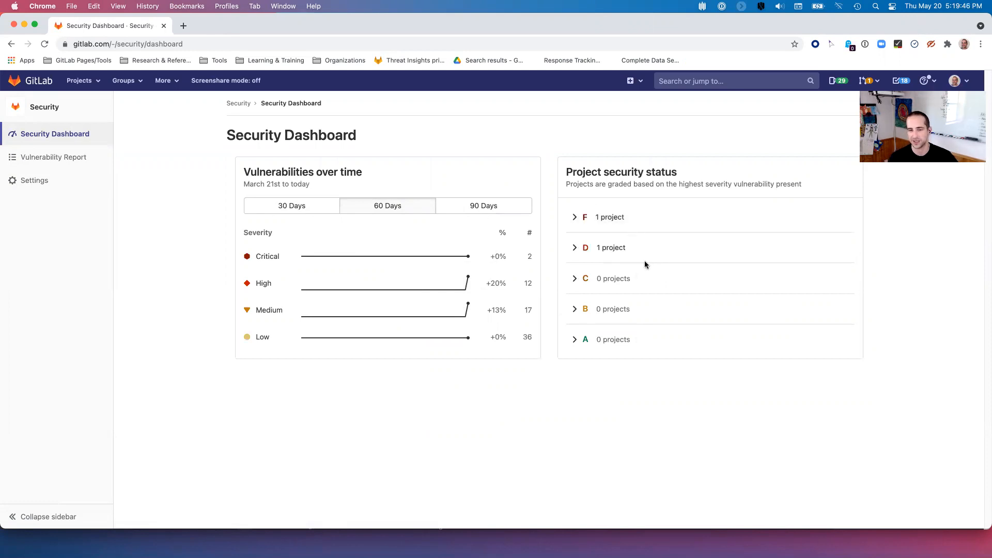
left_click(626, 246)
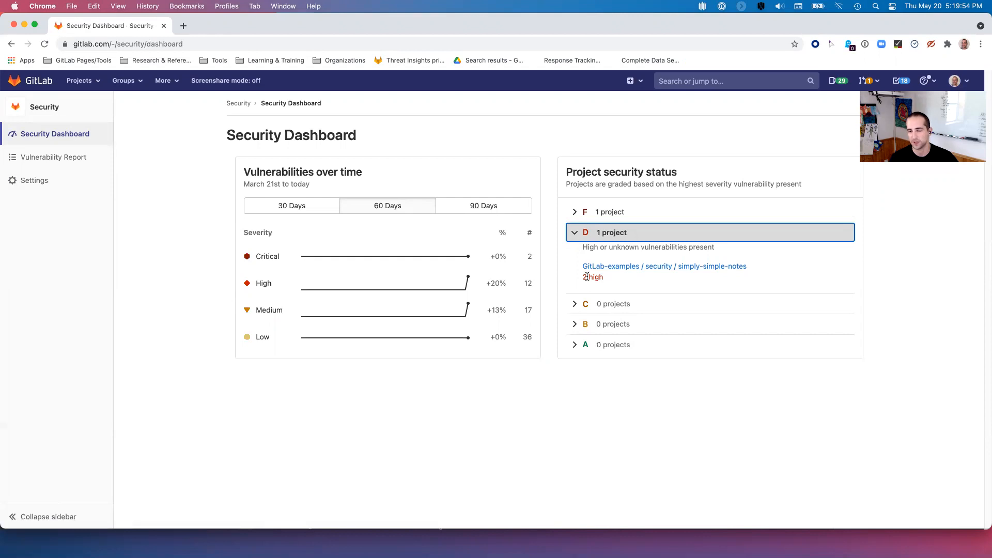
left_click(574, 232)
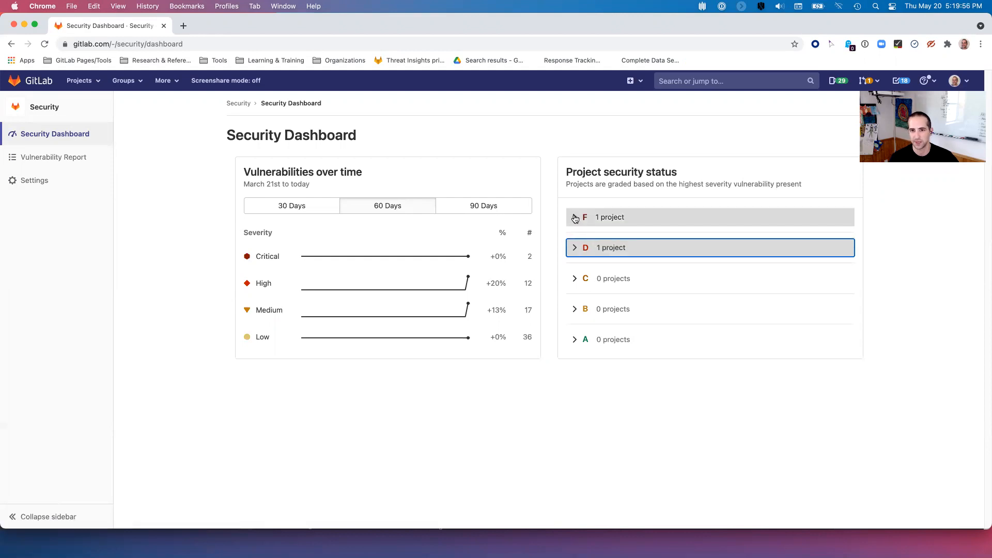
left_click(574, 218)
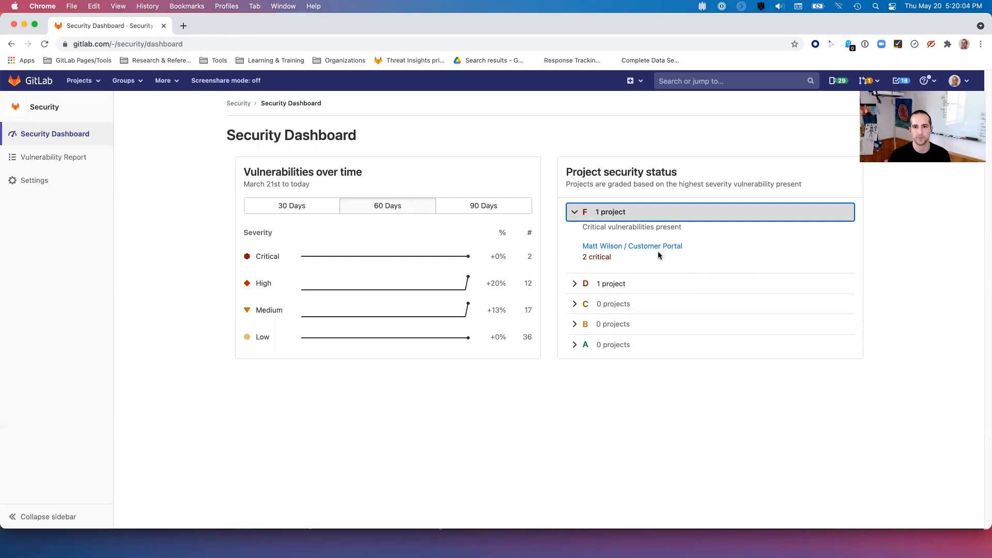
left_click(575, 214)
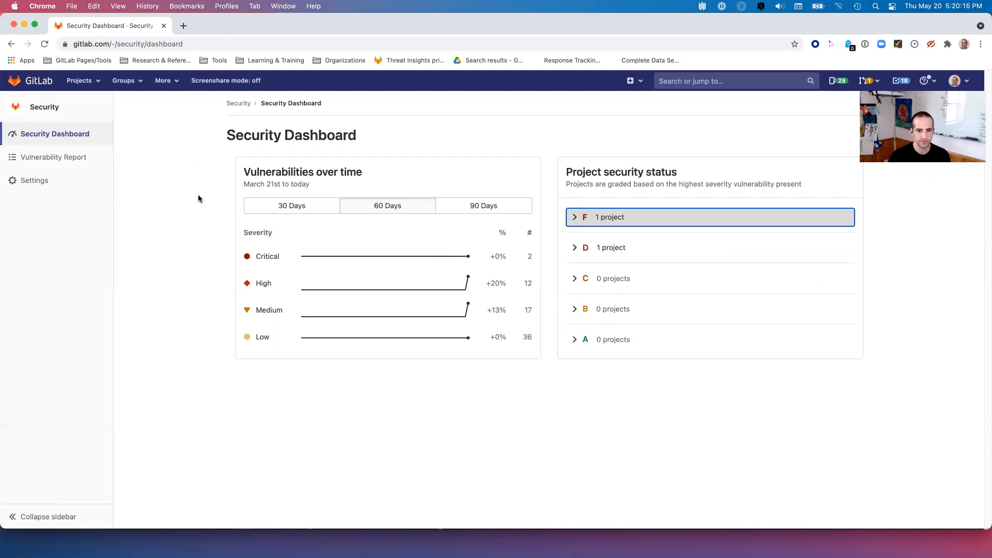
key("super+Tab")
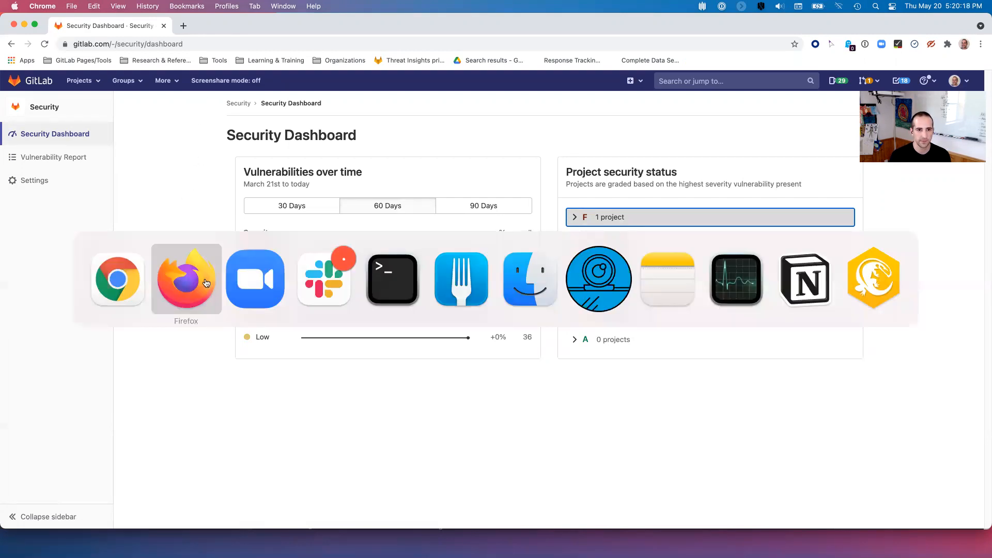
left_click(206, 283)
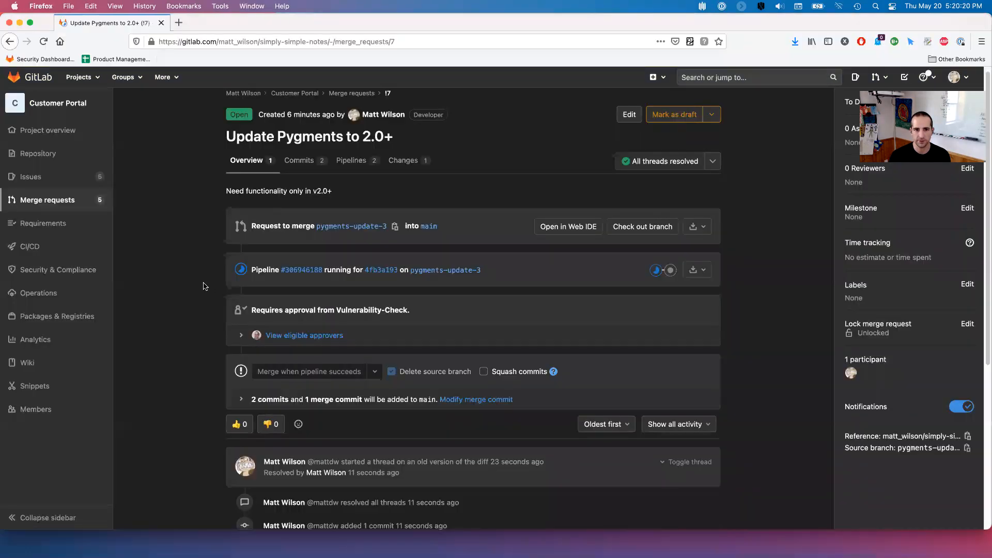
- Reload merge request !7, inspect the running pipeline's jobs, then switch back to Chrome
left_click(44, 42)
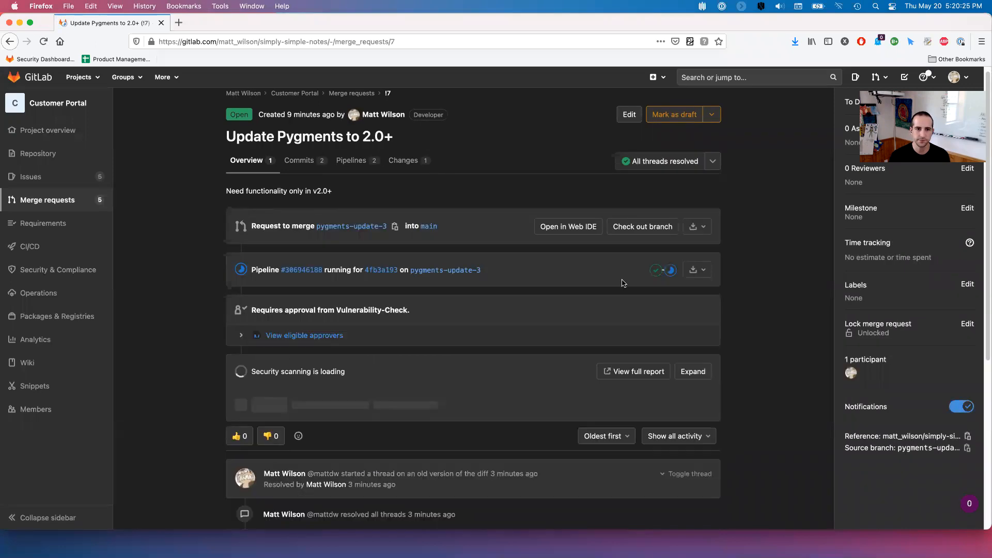
left_click(670, 270)
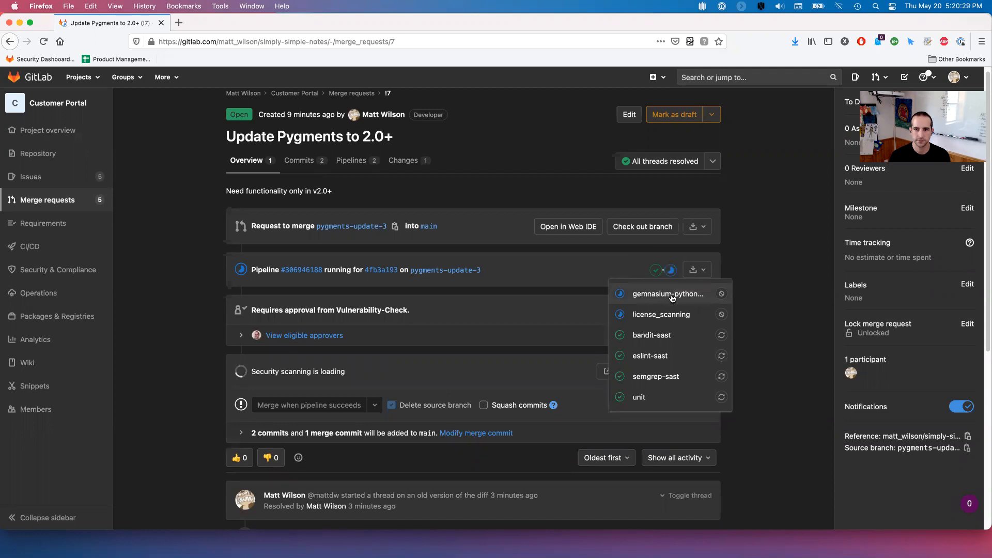
scroll(671, 310, "down", 5)
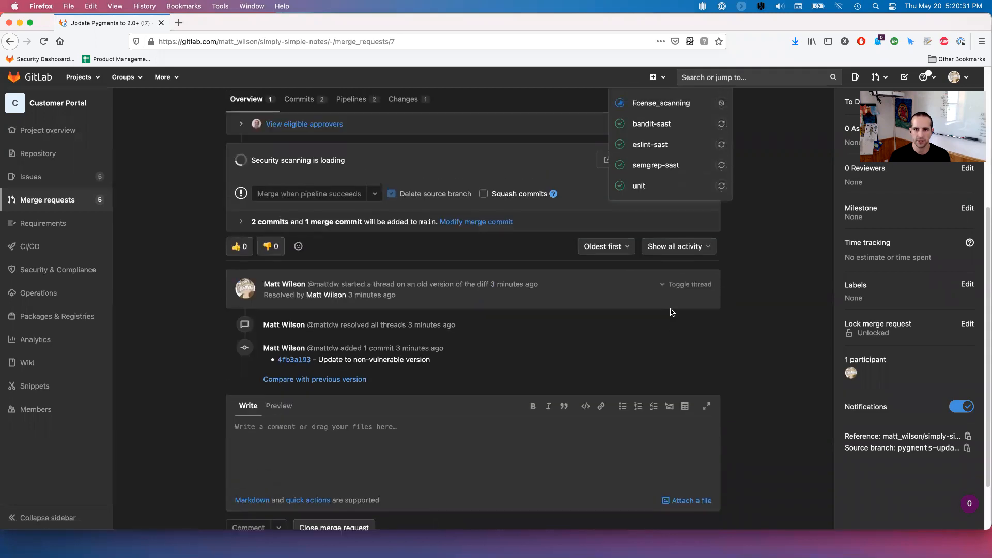
scroll(671, 310, "up", 3)
scroll(671, 312, "up", 3)
left_click(746, 248)
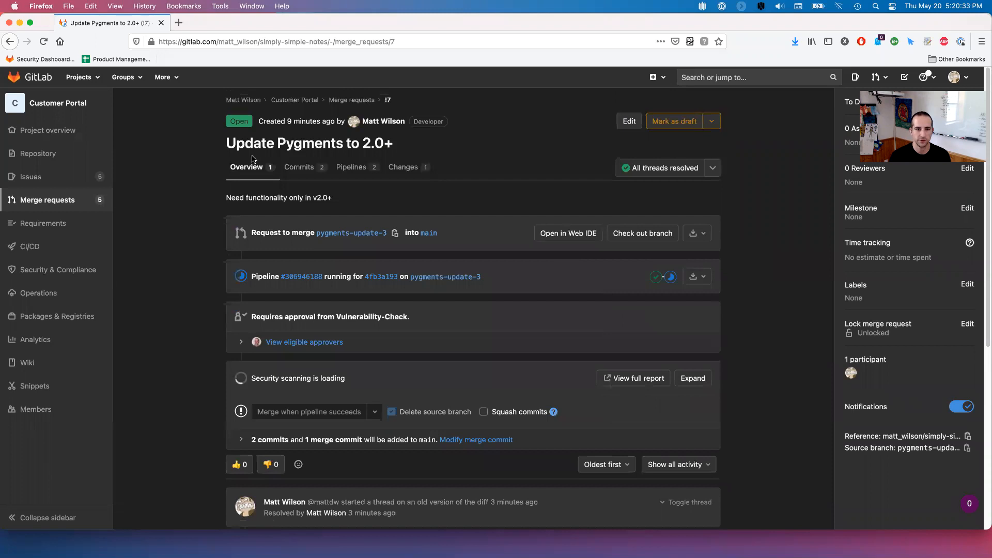
key("super+Tab")
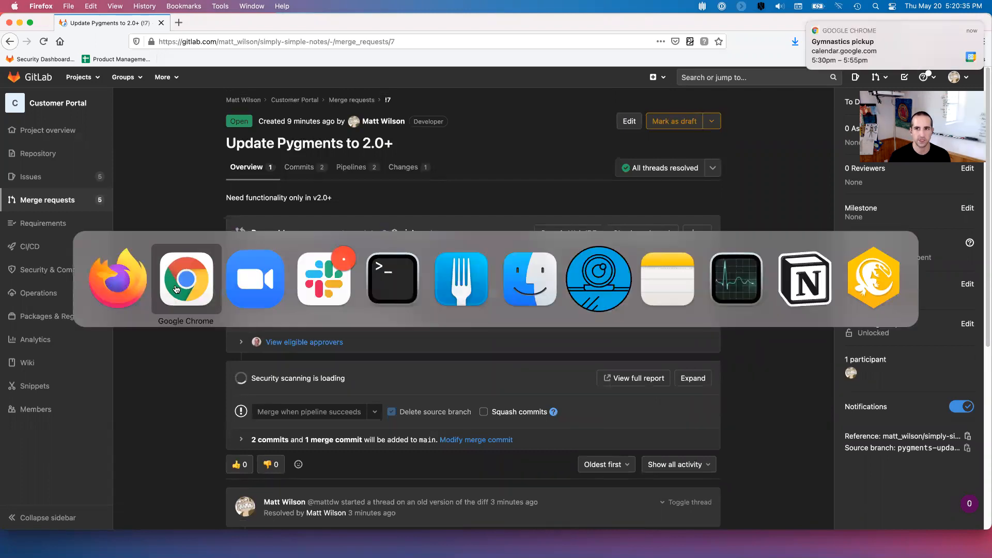
- Go back through browser history to the Customer Portal Vulnerability Report and scroll its findings
right_click(13, 45)
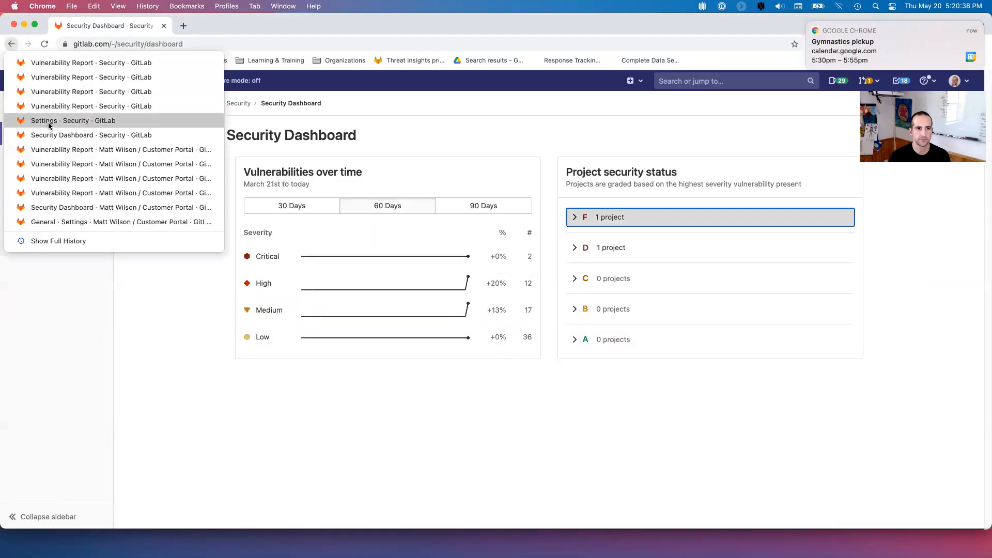
left_click(49, 123)
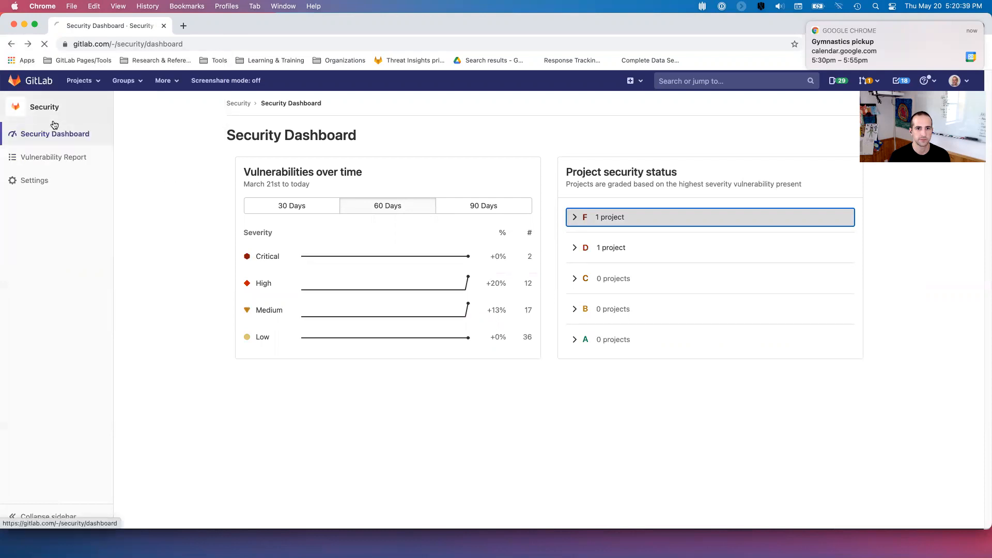
left_click(54, 132)
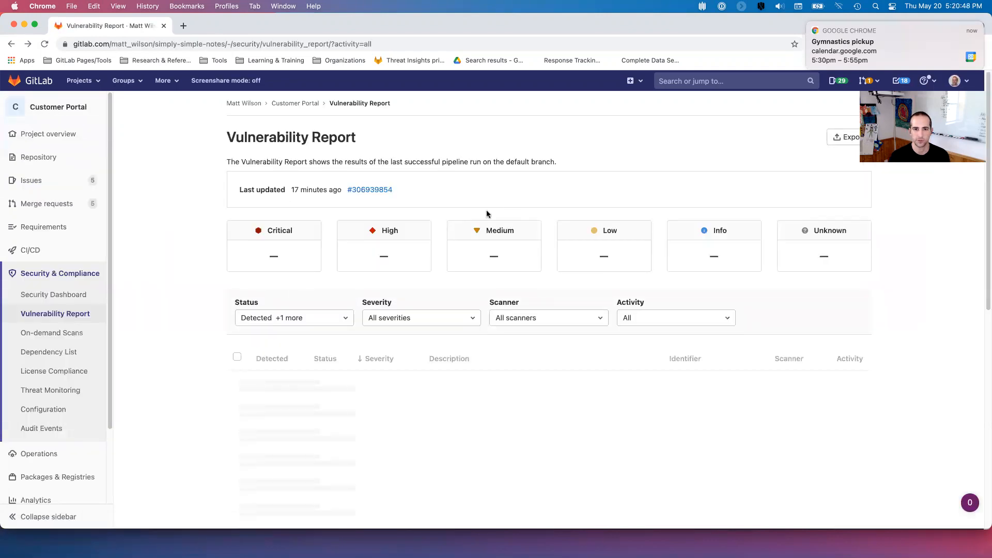
scroll(502, 228, "down", 3)
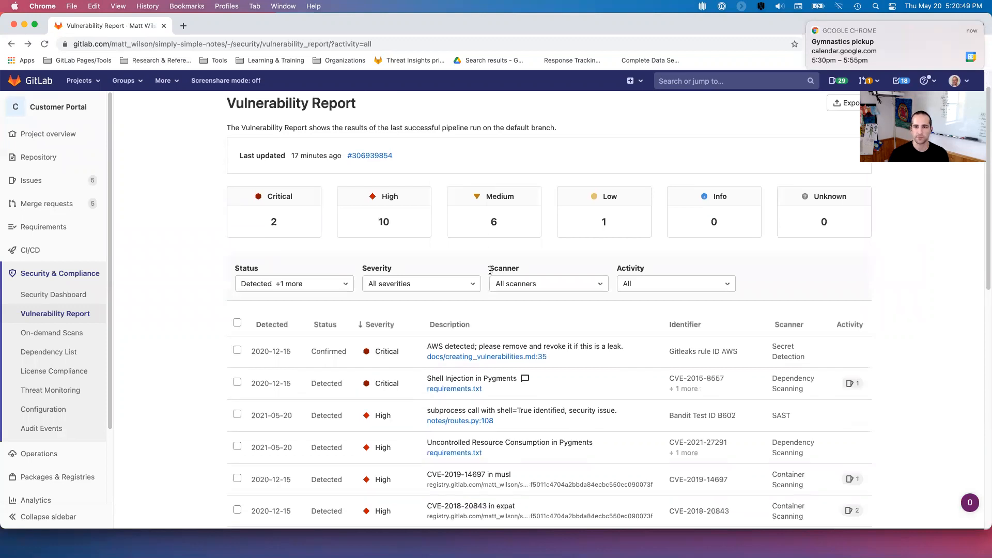
scroll(473, 255, "down", 3)
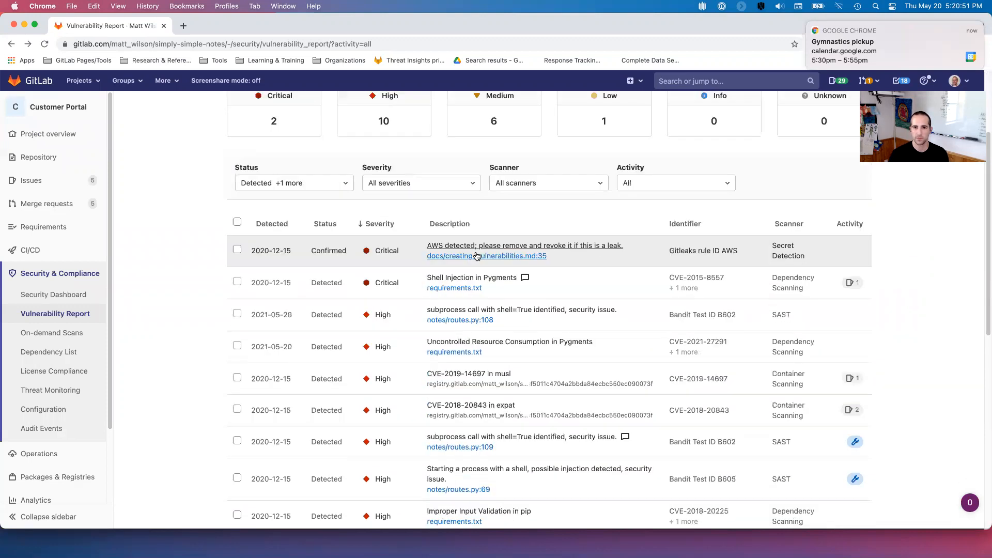
- Open the Shell Injection in Pygments vulnerability and check its CVE-2015-8557 reference
left_click(502, 279)
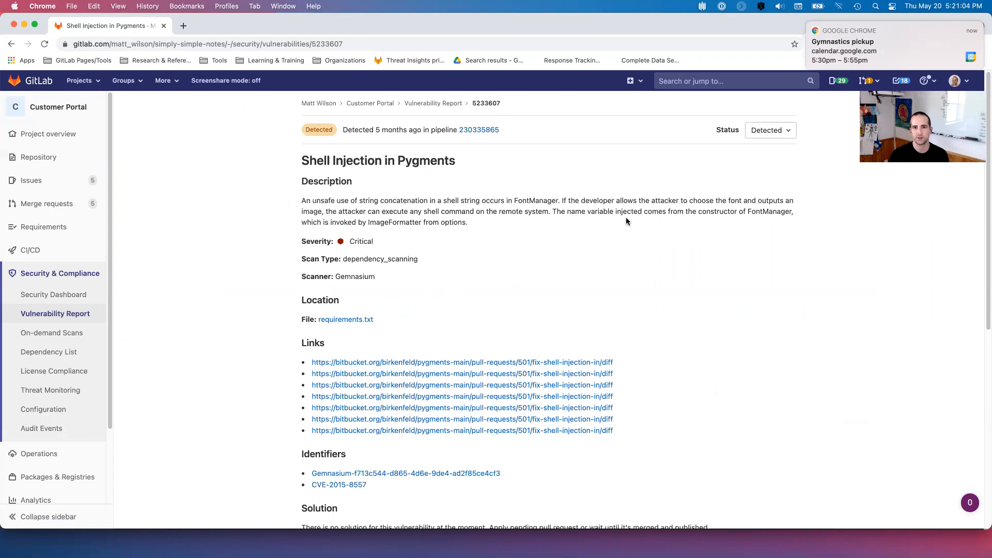
scroll(509, 222, "down", 1)
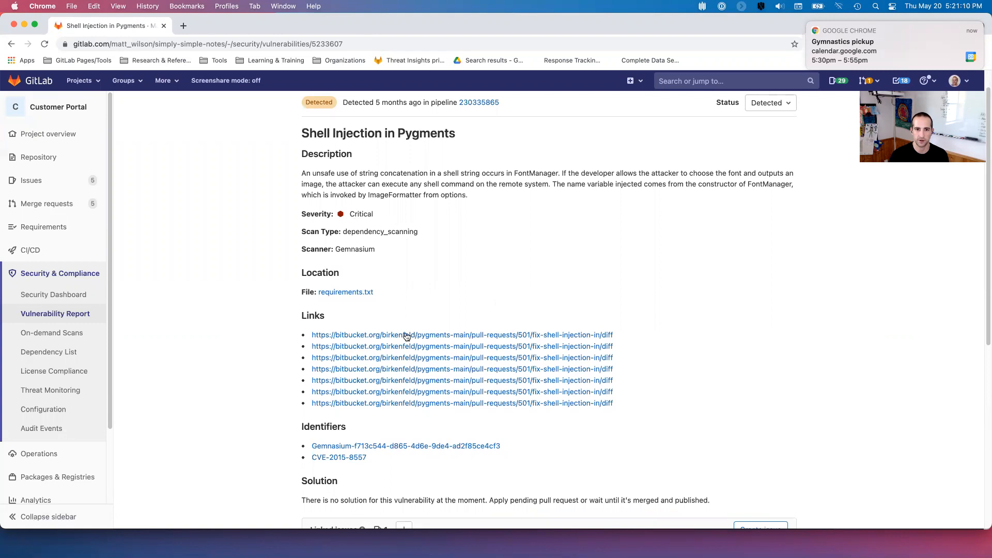
scroll(364, 290, "down", 1)
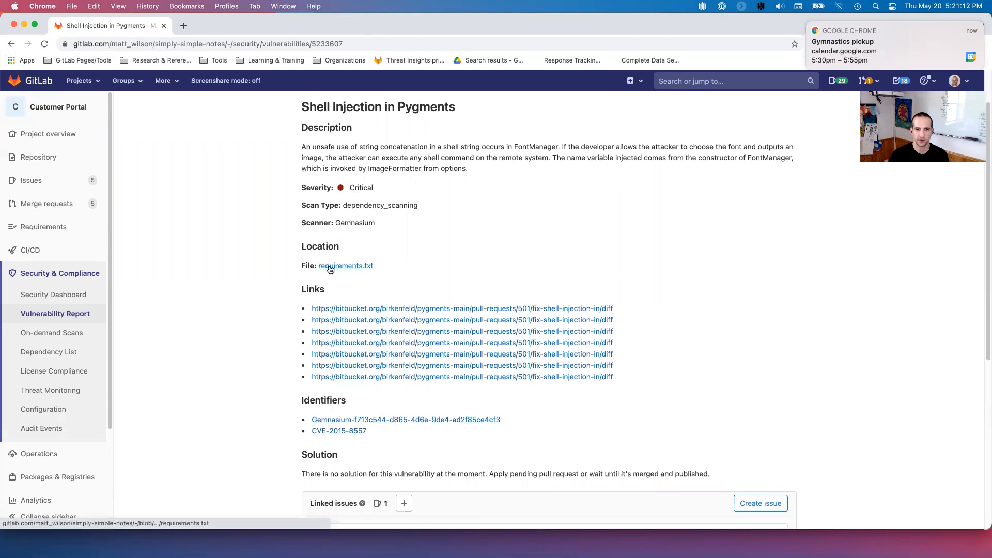
scroll(738, 303, "down", 2)
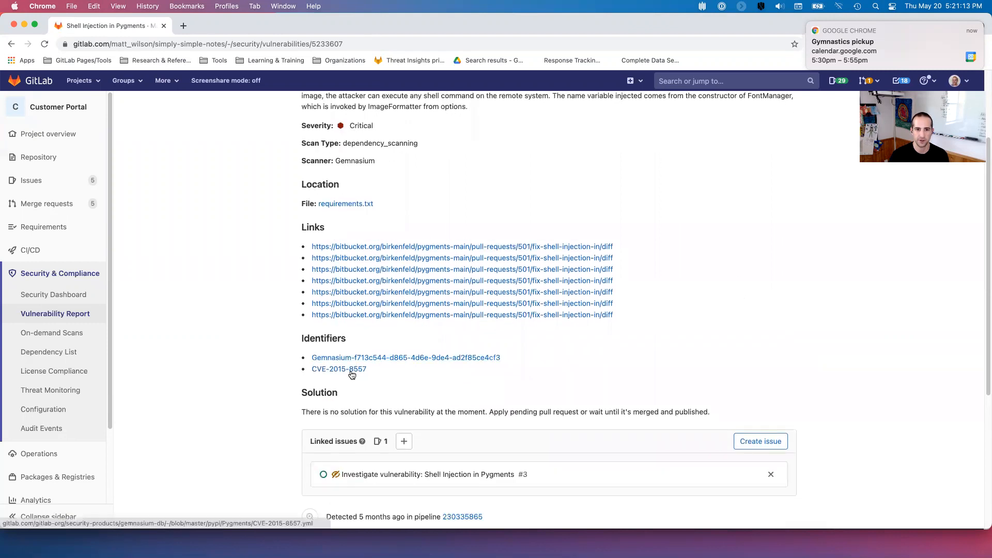
scroll(535, 361, "down", 5)
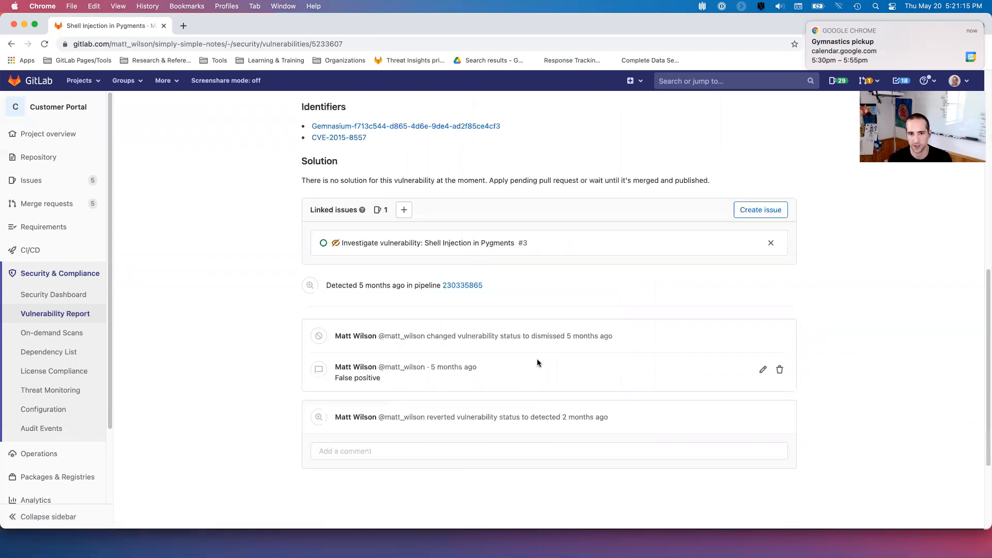
scroll(538, 361, "up", 3)
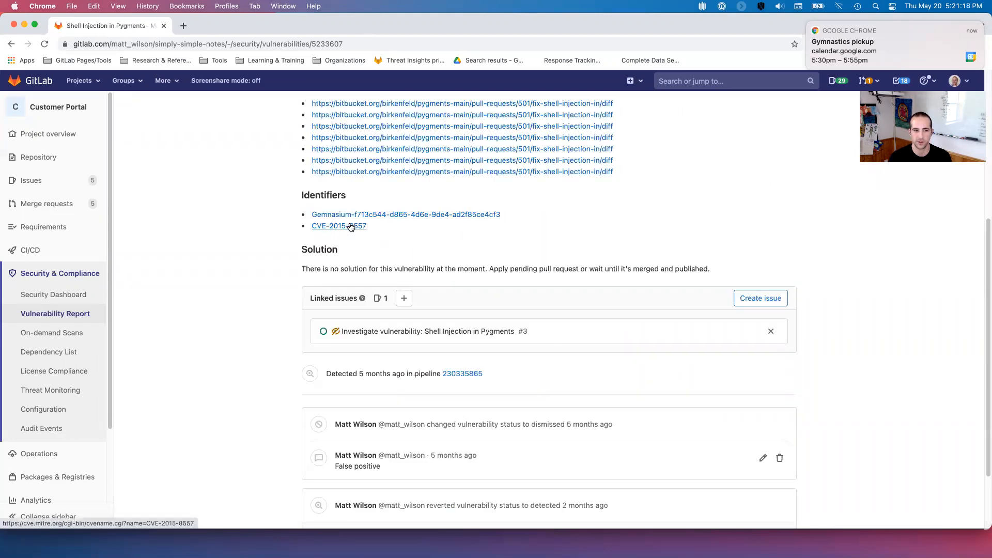
left_click(351, 228, "super")
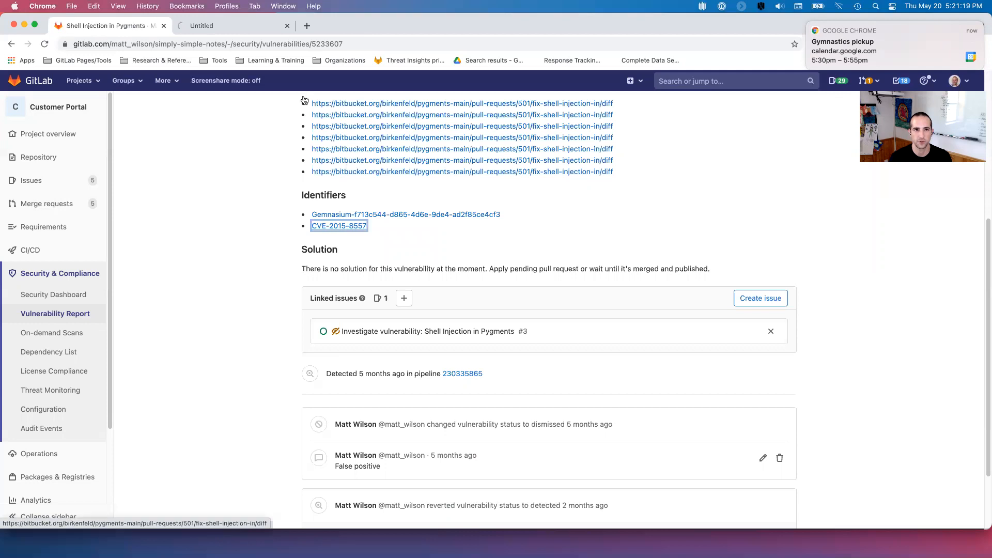
left_click(222, 26)
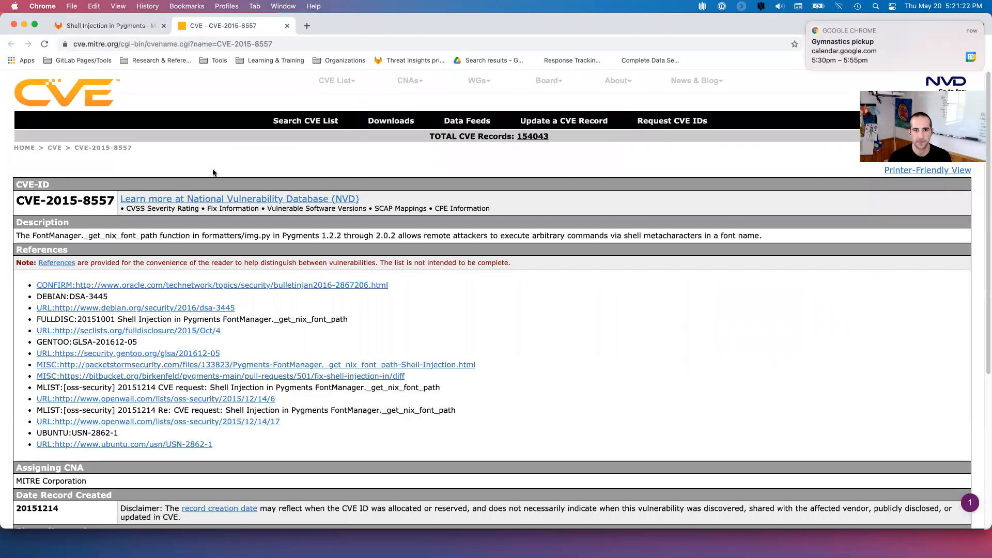
left_click(288, 25)
- Return to the Vulnerability Report, then bring up the Update Pygments to 2.0+ merge request
scroll(588, 297, "down", 1)
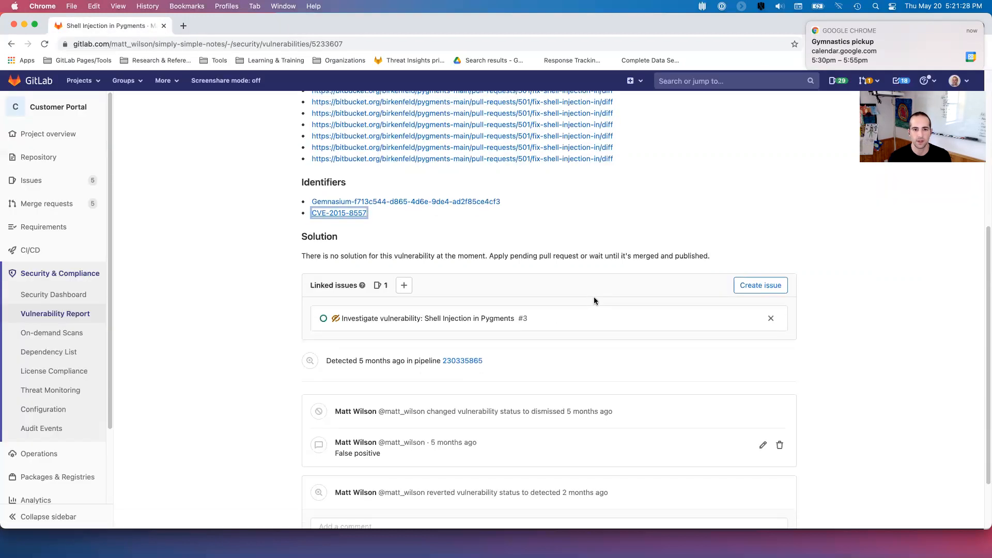
scroll(588, 300, "down", 3)
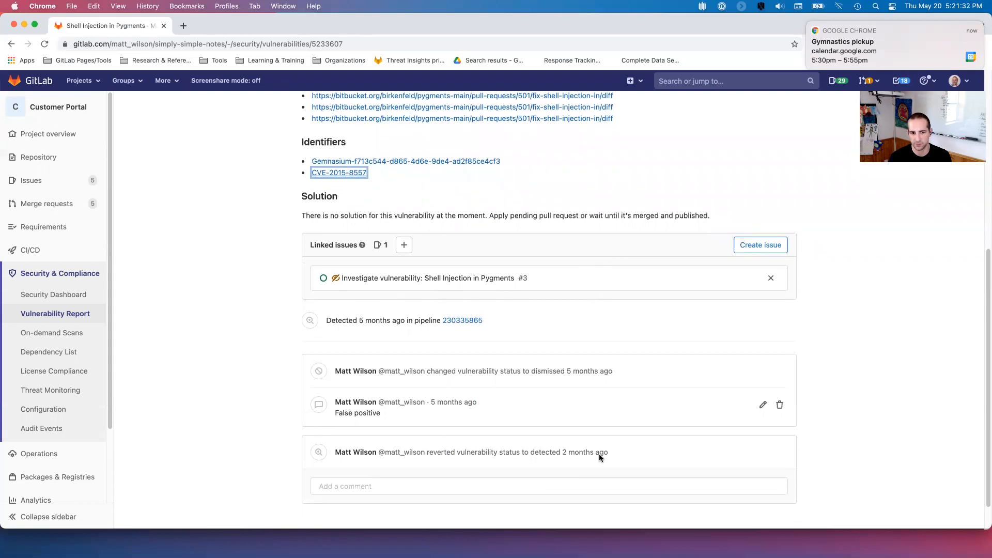
mouse_move(355, 372)
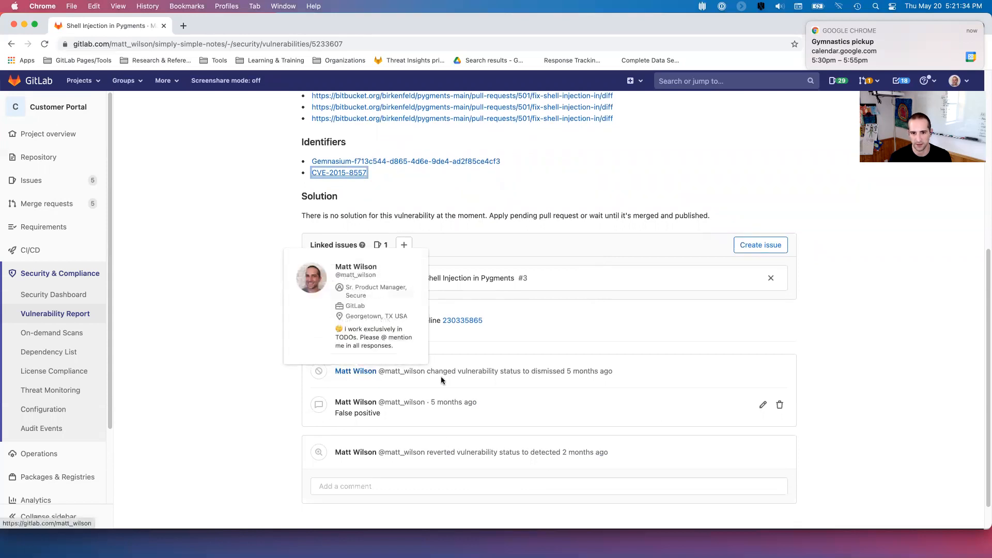
scroll(542, 365, "down", 1)
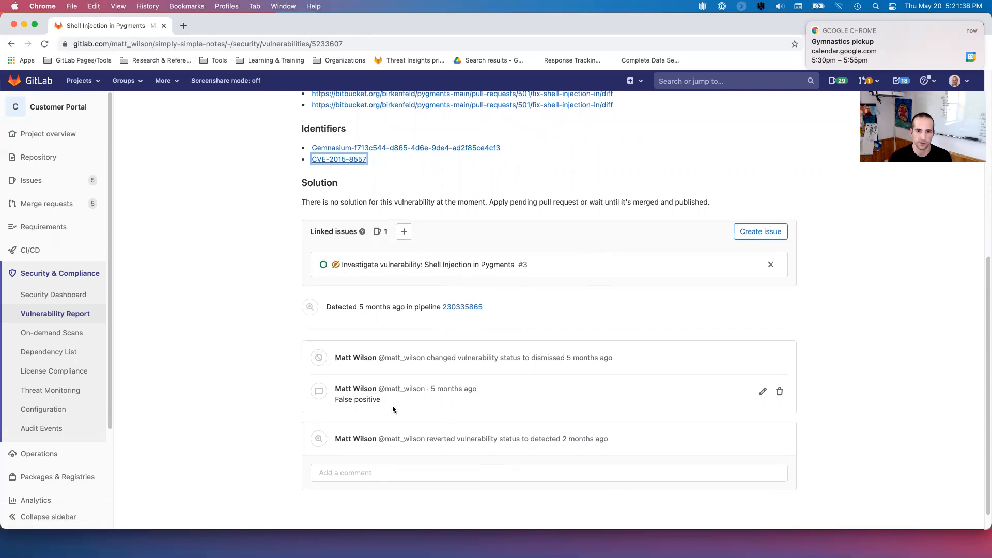
scroll(693, 387, "up", 10)
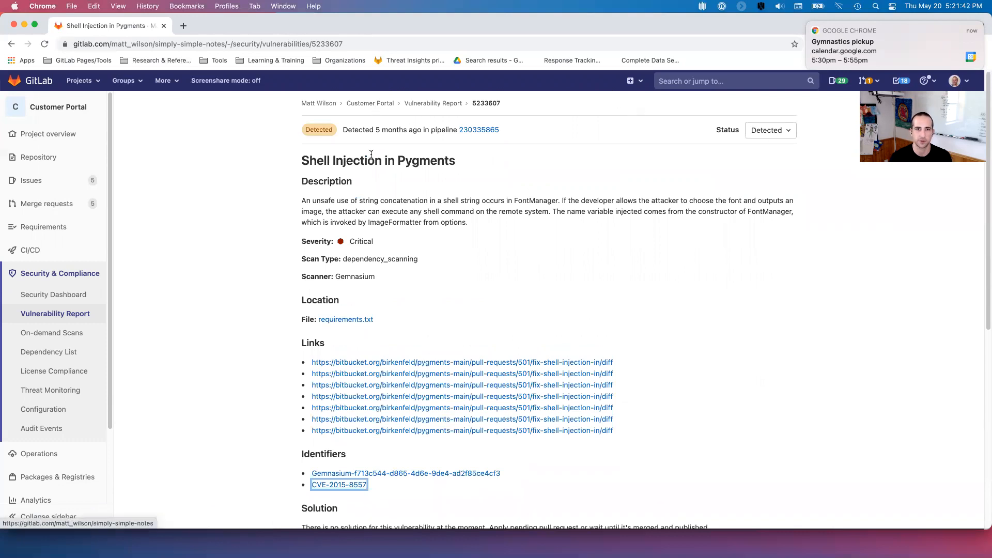
left_click(11, 44)
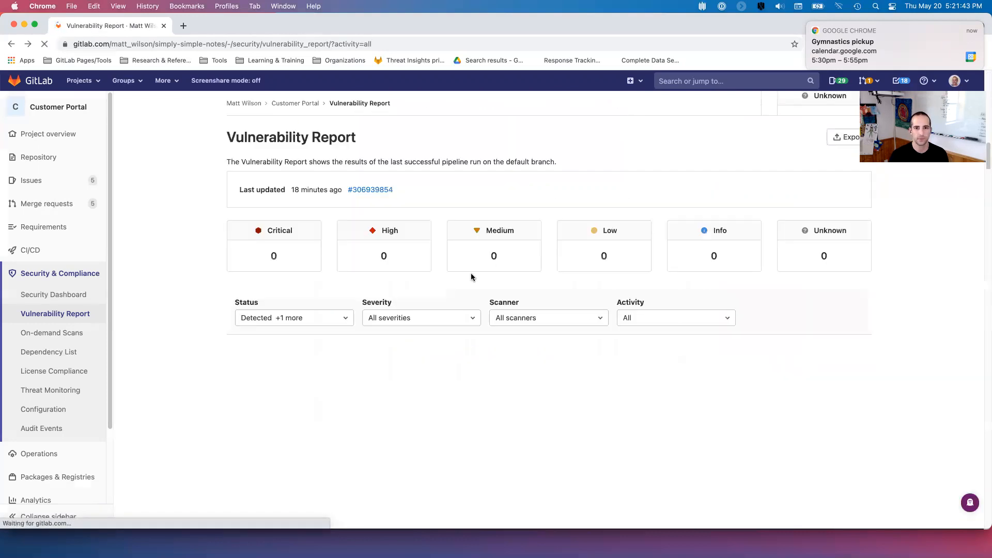
scroll(470, 273, "down", 3)
key("super+Tab")
left_click(176, 282)
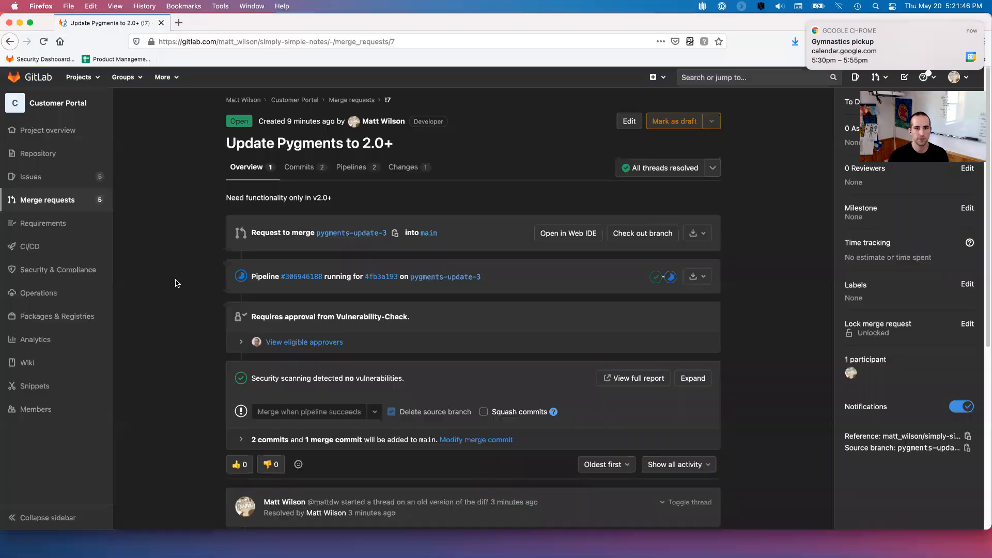
- Refresh merge request !7 to show its passed pipeline and list the eligible approvers
left_click(44, 42)
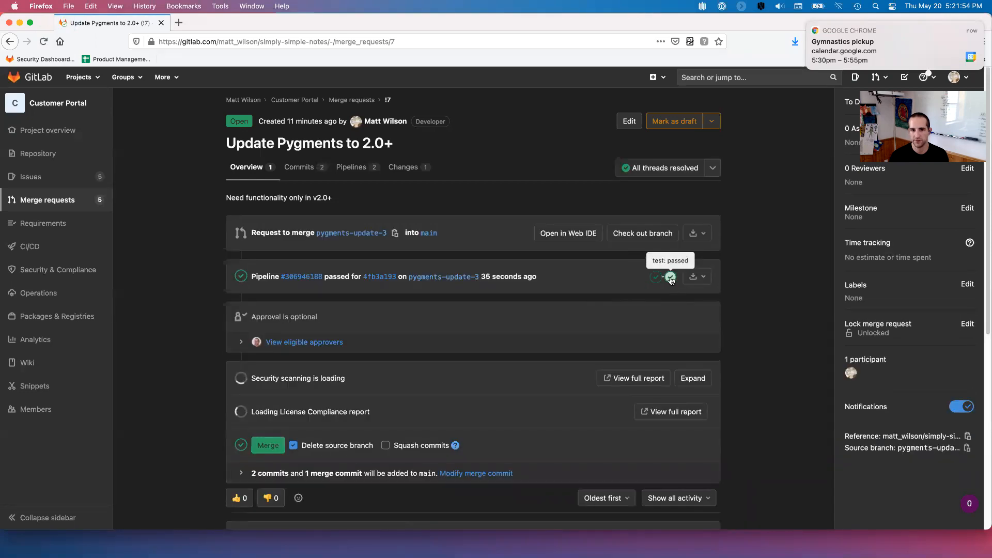
scroll(486, 236, "down", 1)
scroll(486, 236, "down", 2)
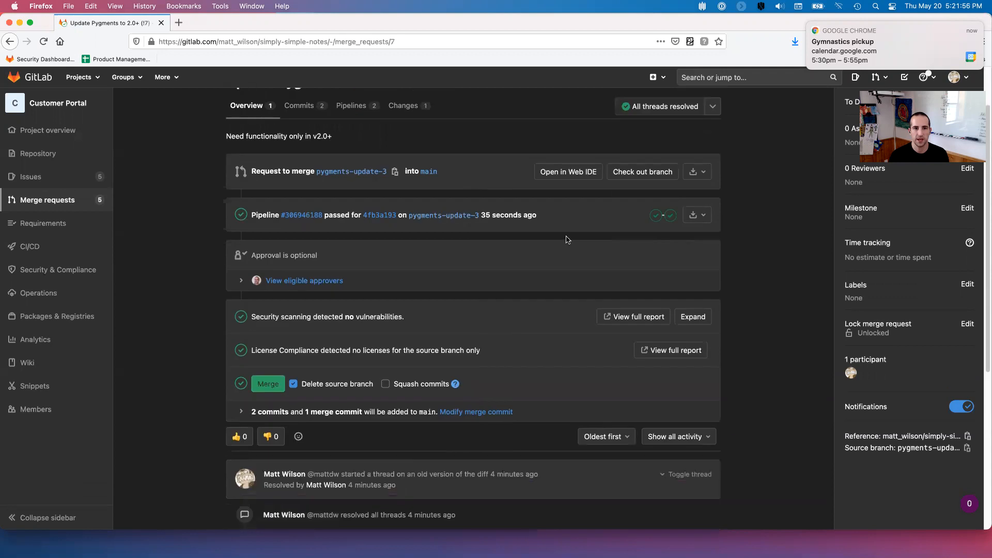
left_click(241, 253)
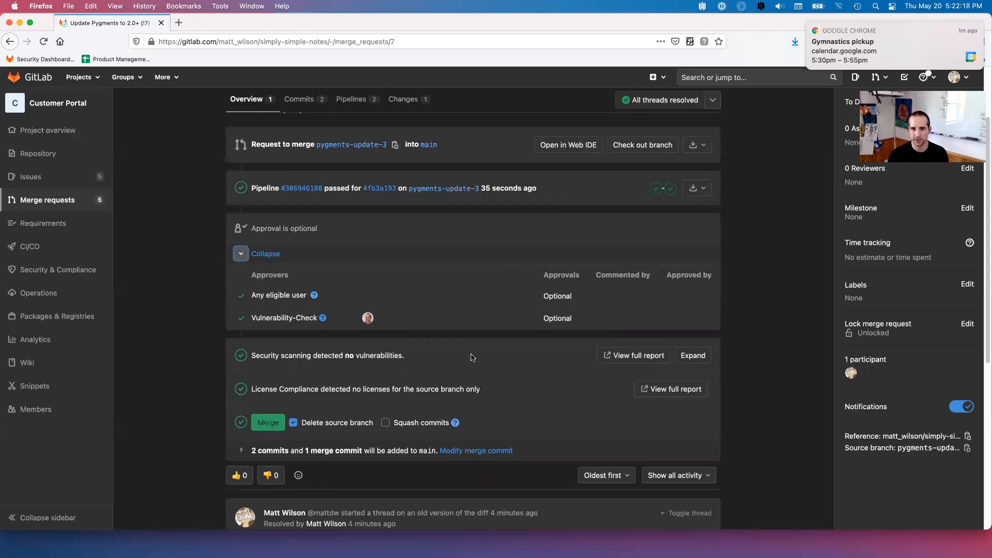
- Review the fixed Shell Injection in Pygments finding in the scan details, then merge the request
left_click(693, 356)
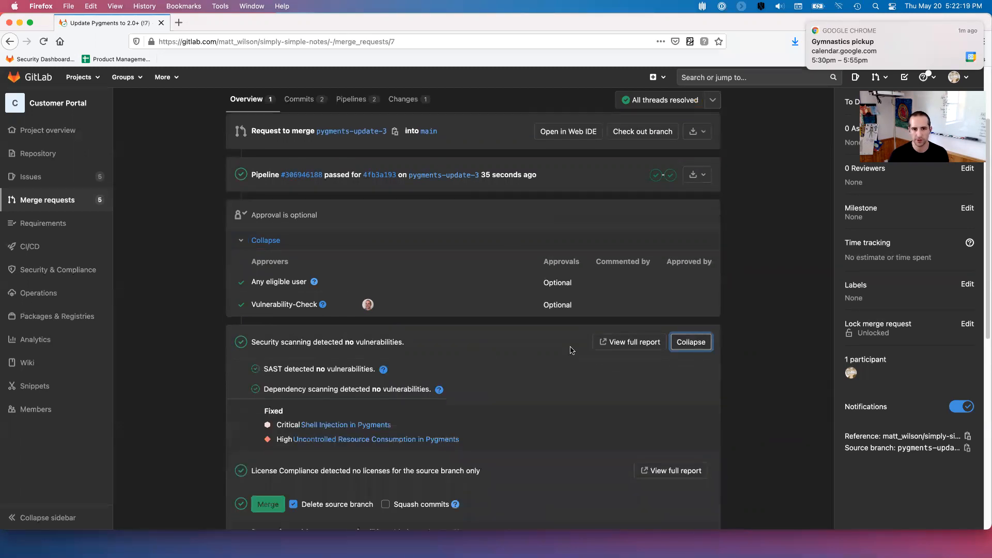
scroll(574, 348, "down", 5)
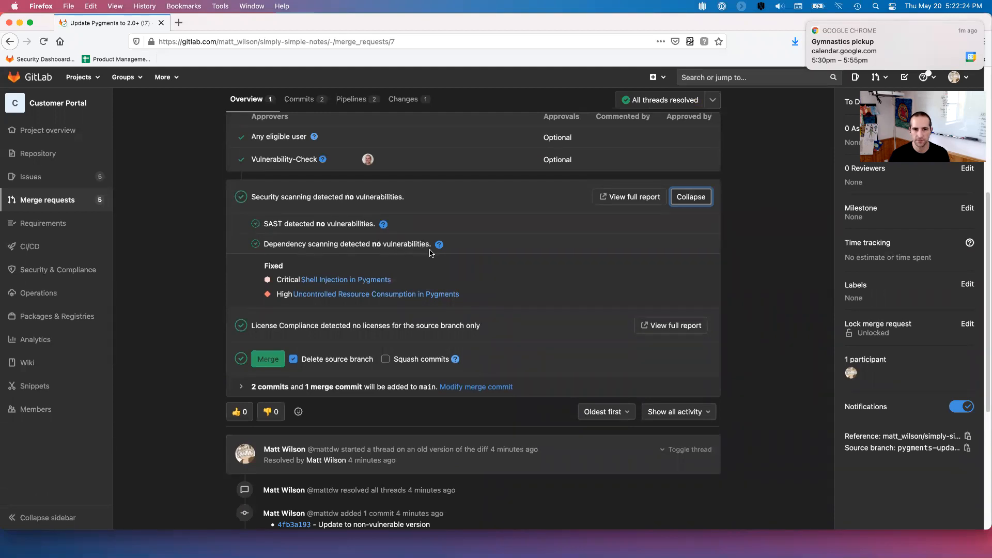
left_click(346, 279)
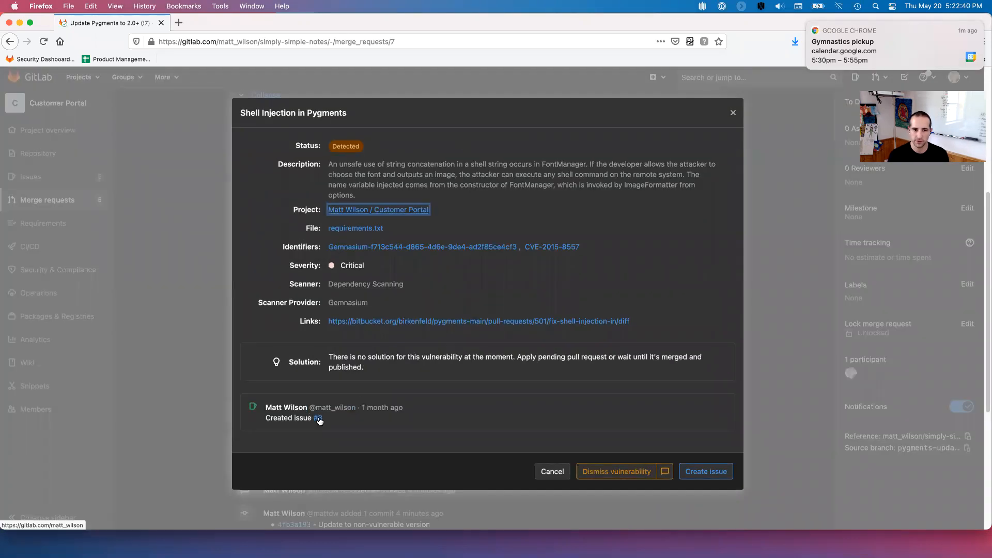
left_click(732, 112)
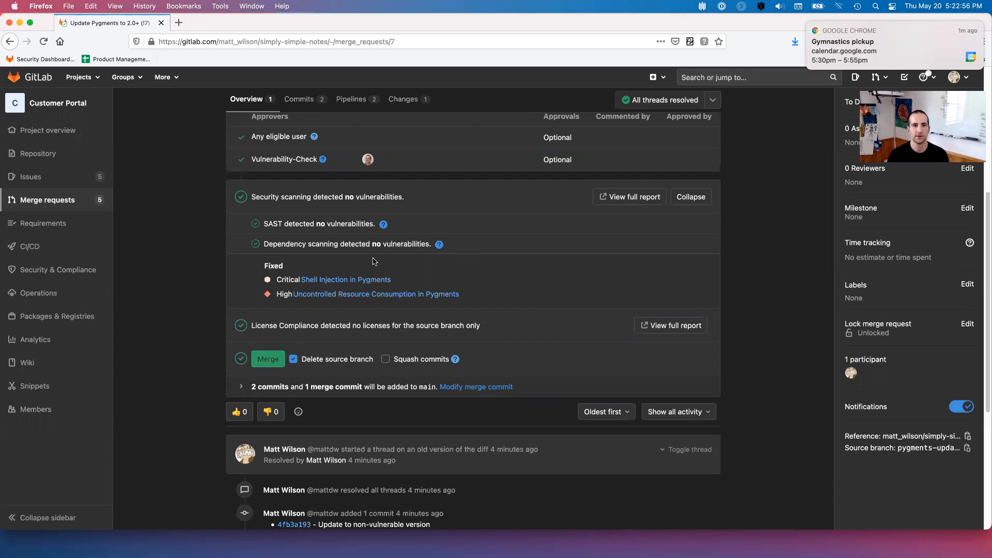
left_click(276, 365)
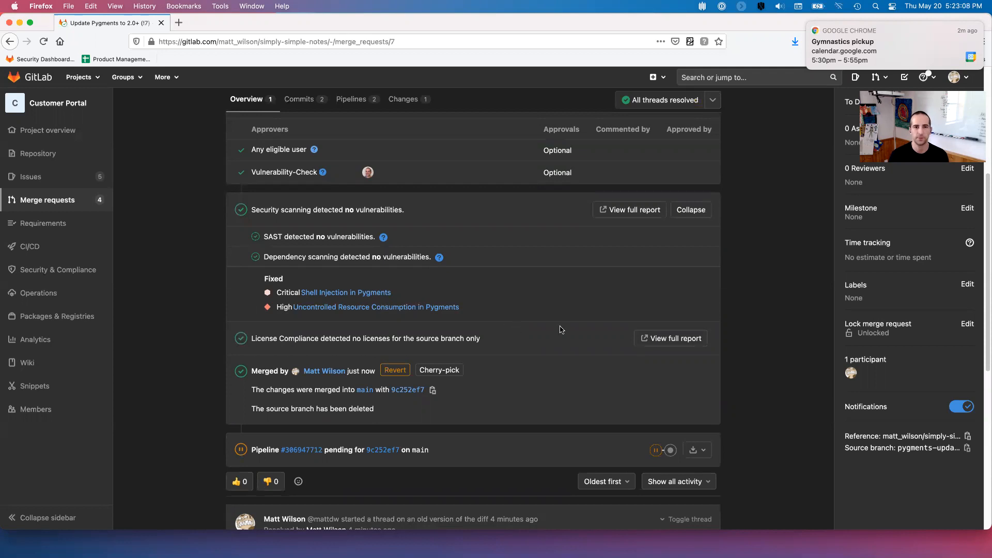
- Scroll to the top of the merged request and return to the Vulnerability Report window
scroll(495, 256, "up", 5)
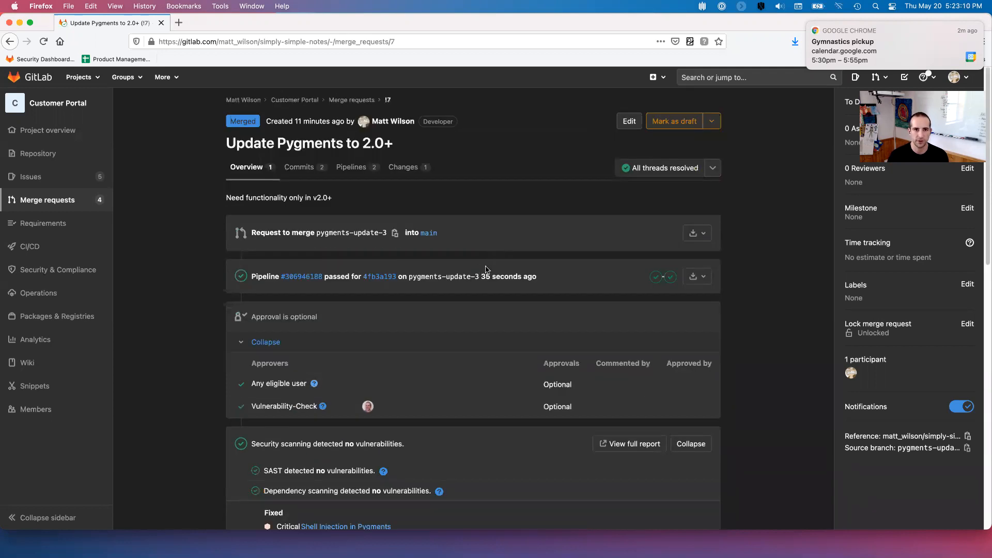
key("super+Tab")
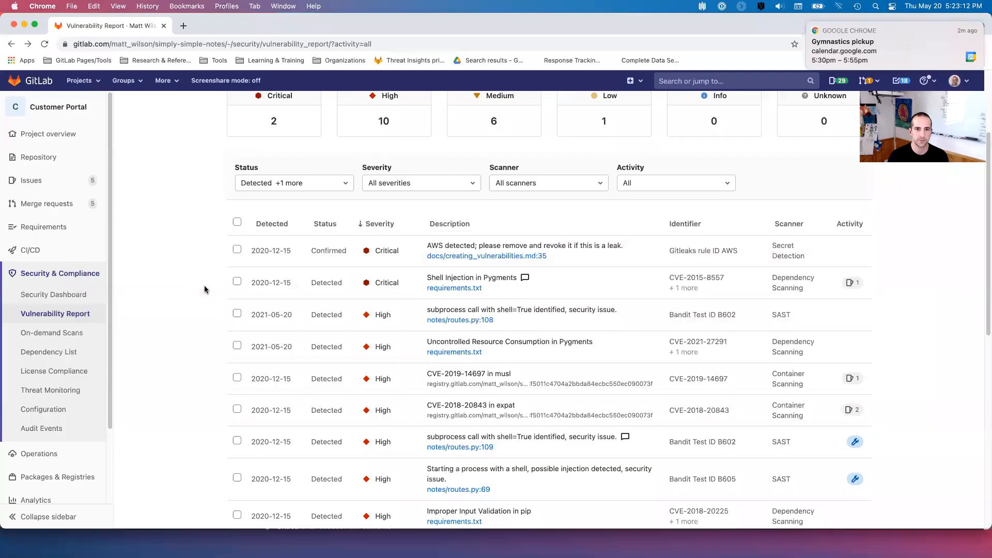
- Scroll the Vulnerability Report to the High SAST subprocess call with shell=True finding
scroll(569, 206, "up", 3)
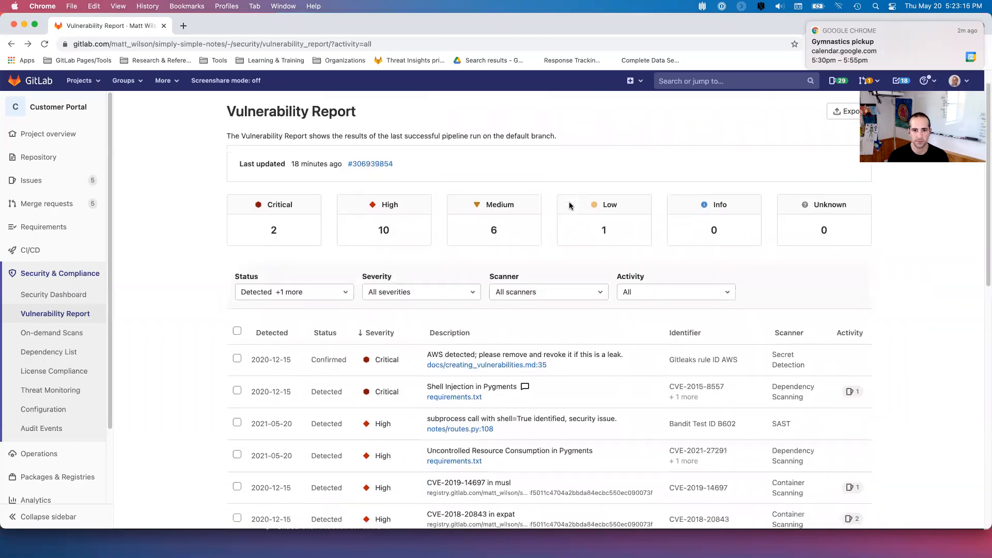
scroll(535, 269, "down", 2)
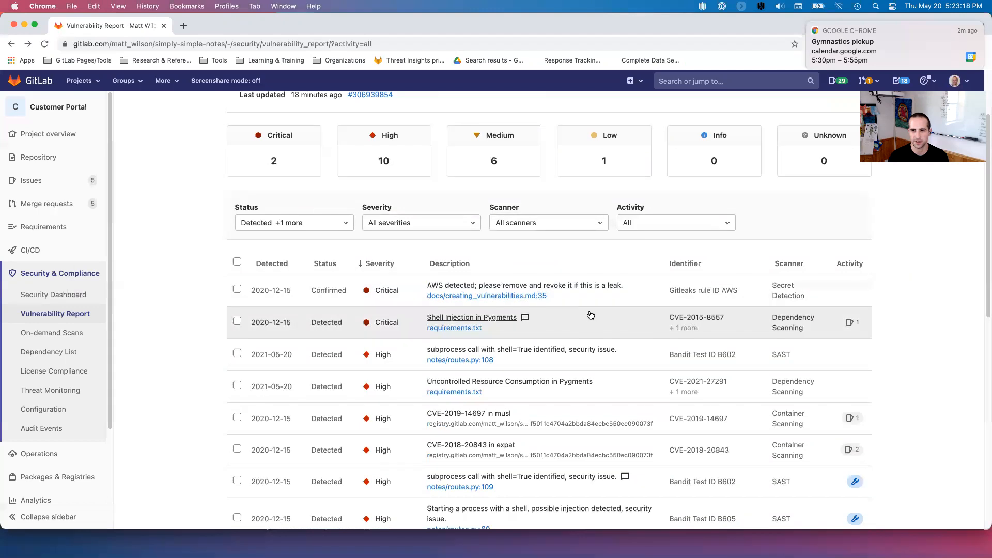
scroll(590, 313, "down", 1)
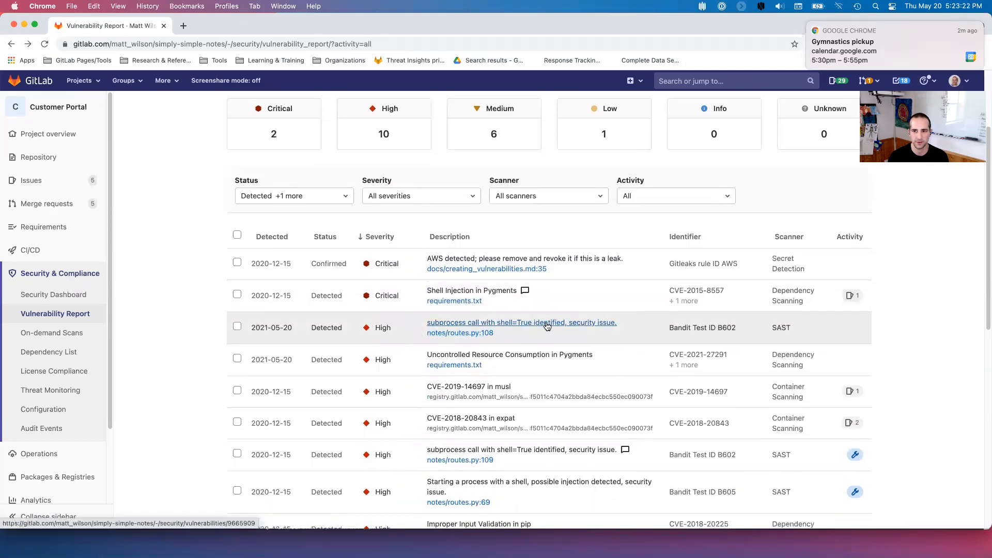
- Set the shell=True subprocess finding in notes/routes.py:108 to status Confirmed
left_click(584, 323)
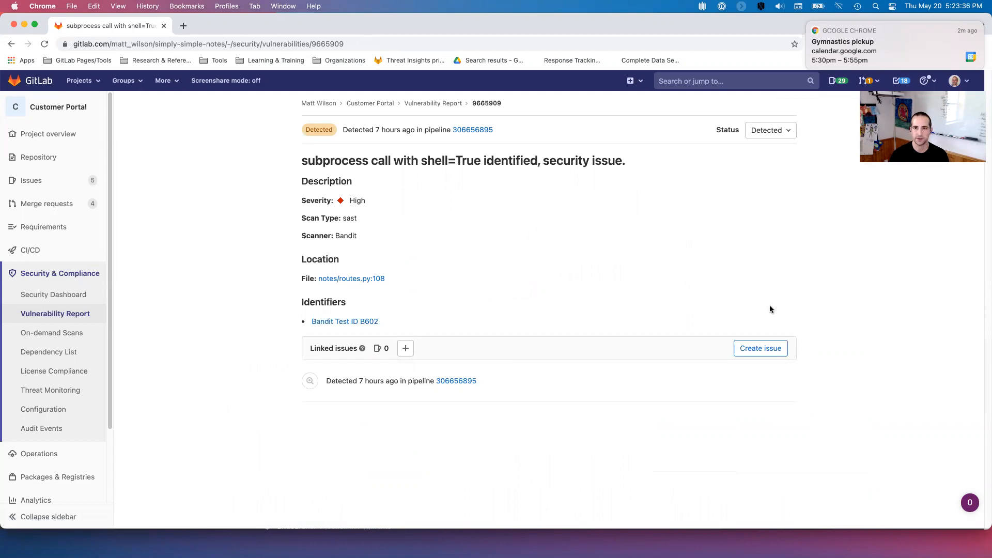
left_click(777, 132)
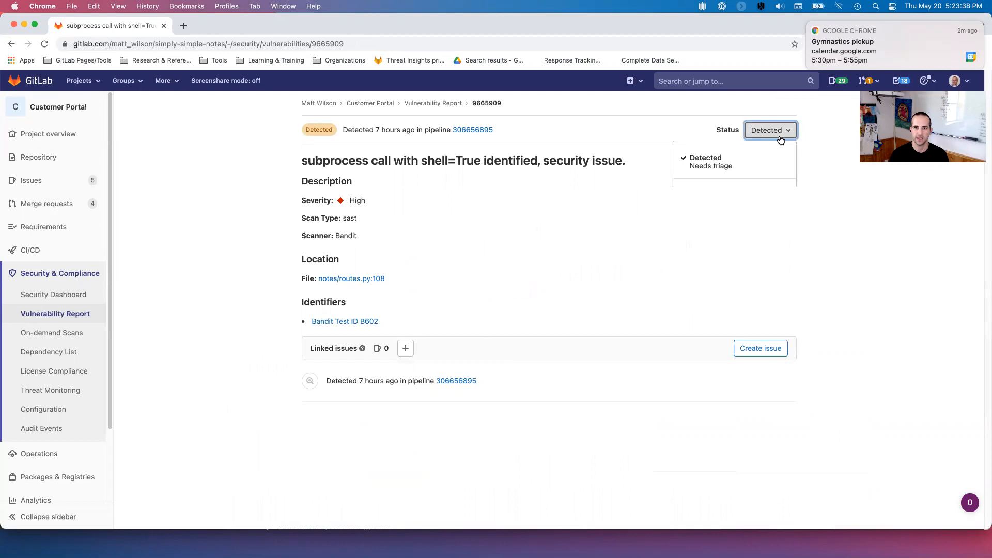
left_click(719, 228)
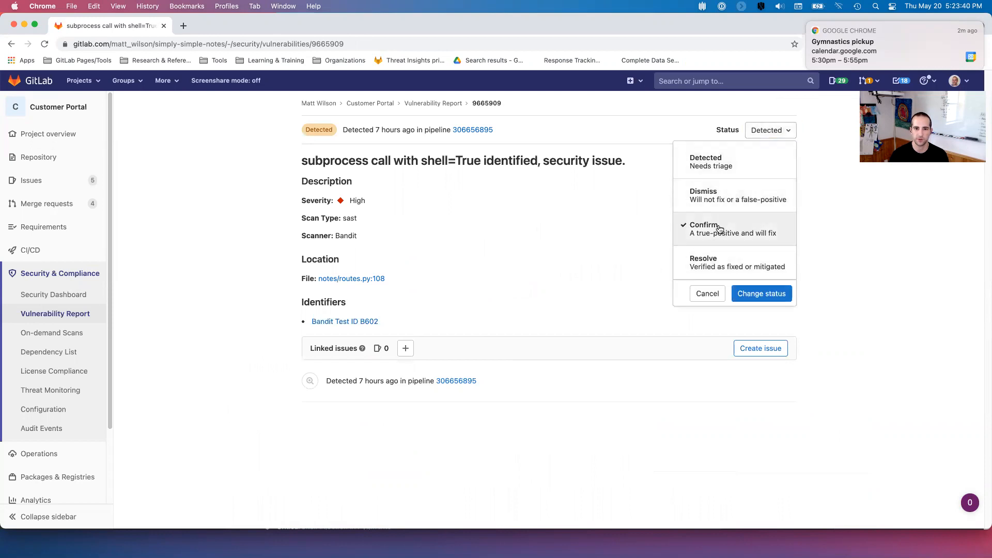
left_click(761, 295)
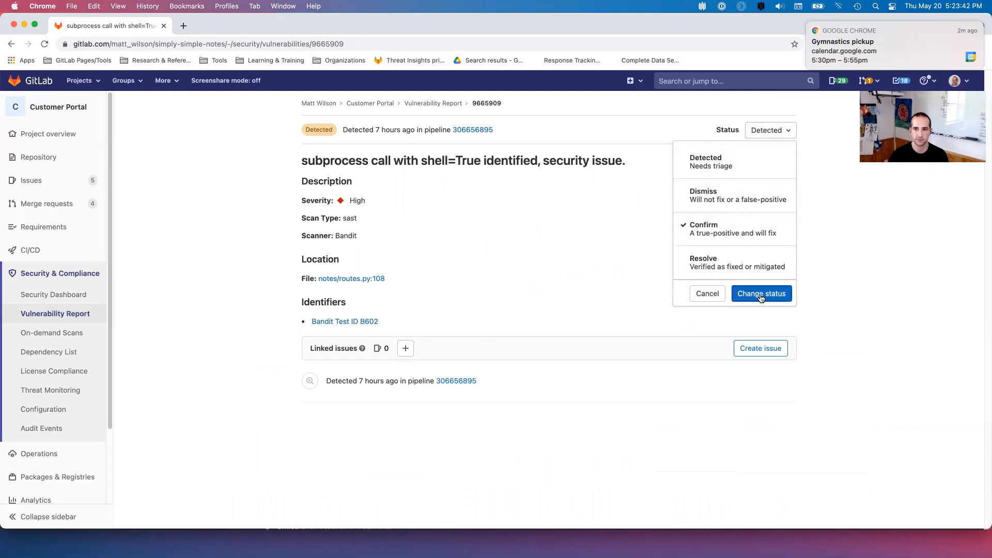
scroll(520, 249, "down", 1)
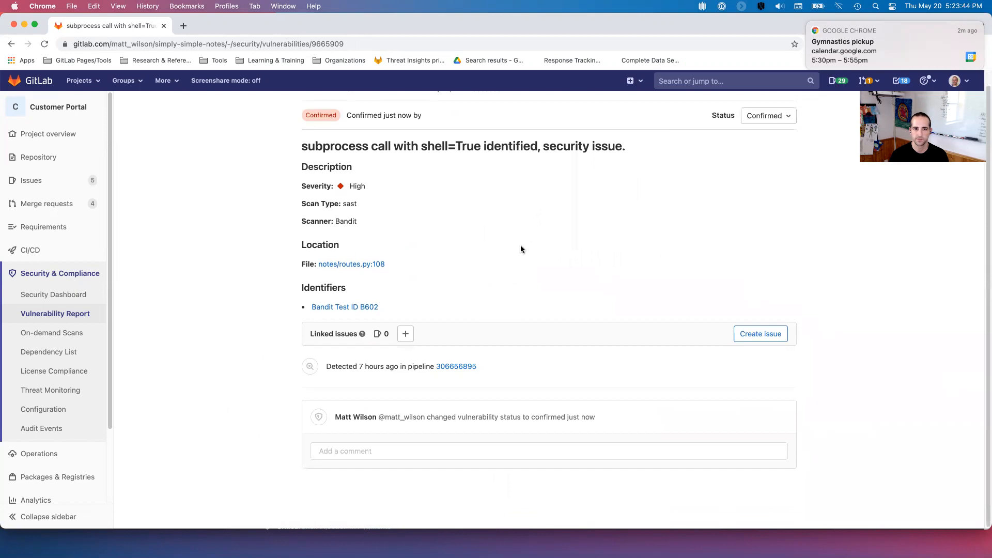
- Post a comment mentioning a teammate: 'this needs to be fixed, please take a look'
mouse_move(355, 417)
left_click(431, 452)
scroll(785, 364, "down", 2)
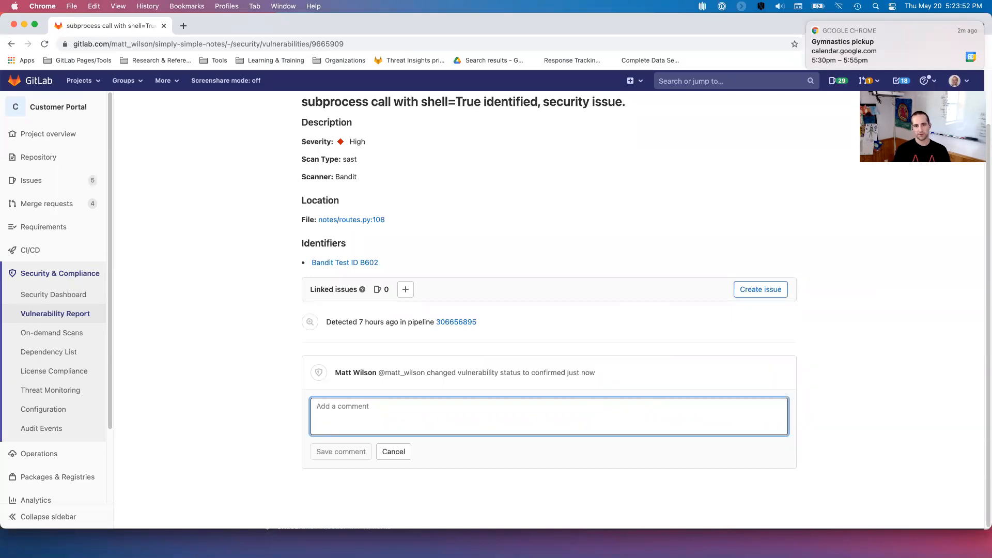
type("Hey @mattdw, this needs to be fixed,")
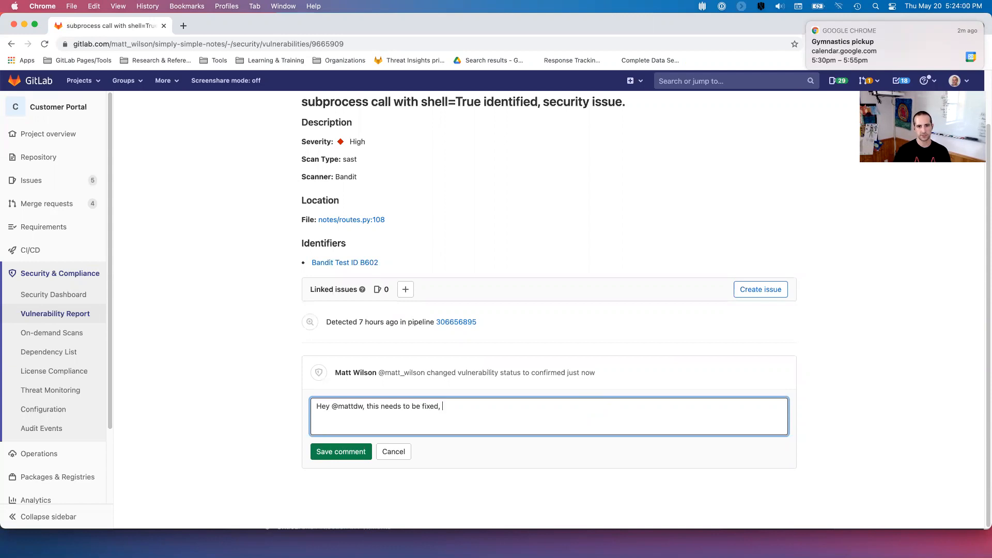
type("ease take a loo")
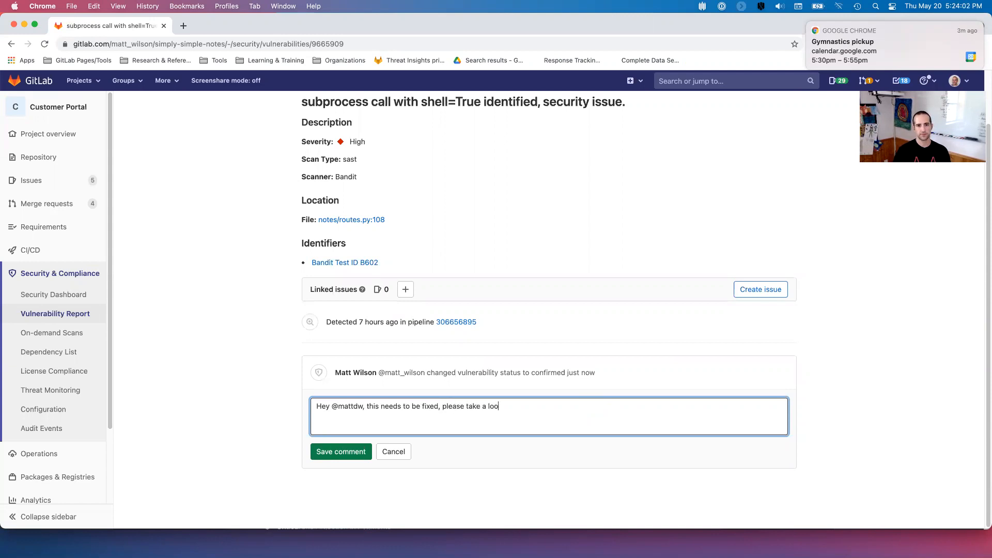
left_click(342, 453)
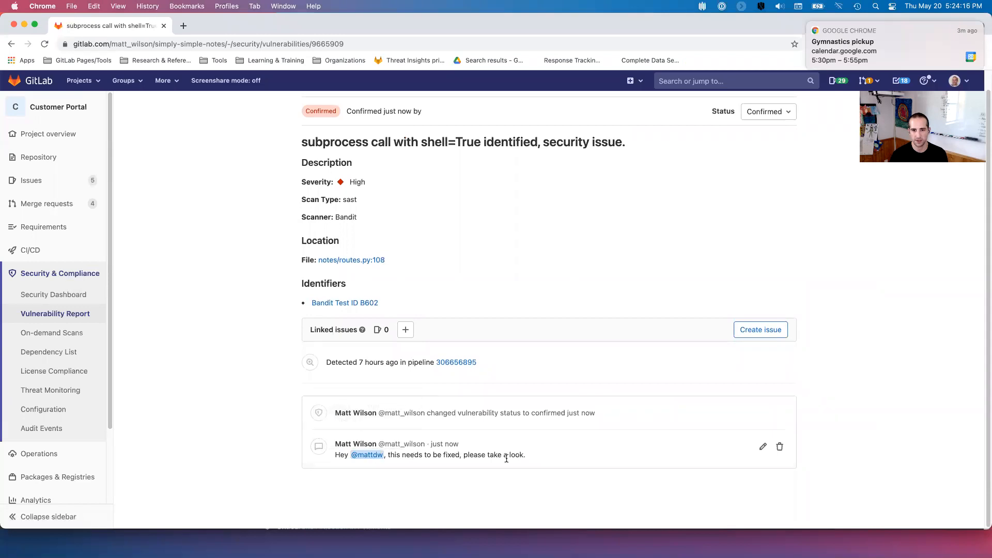
key("super+Tab")
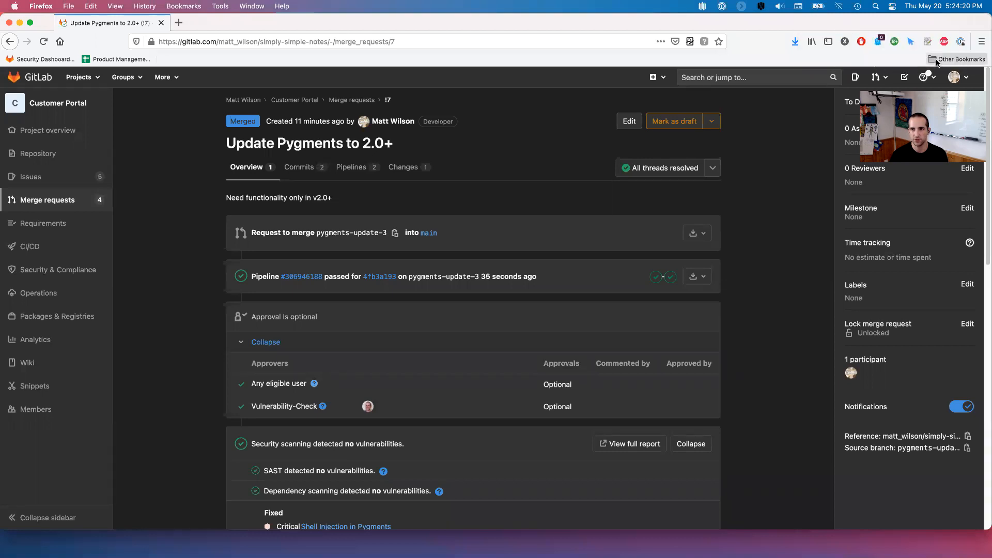
- From the To-Do List, open the confirmed shell=True vulnerability via its mention to-do
left_click(908, 78)
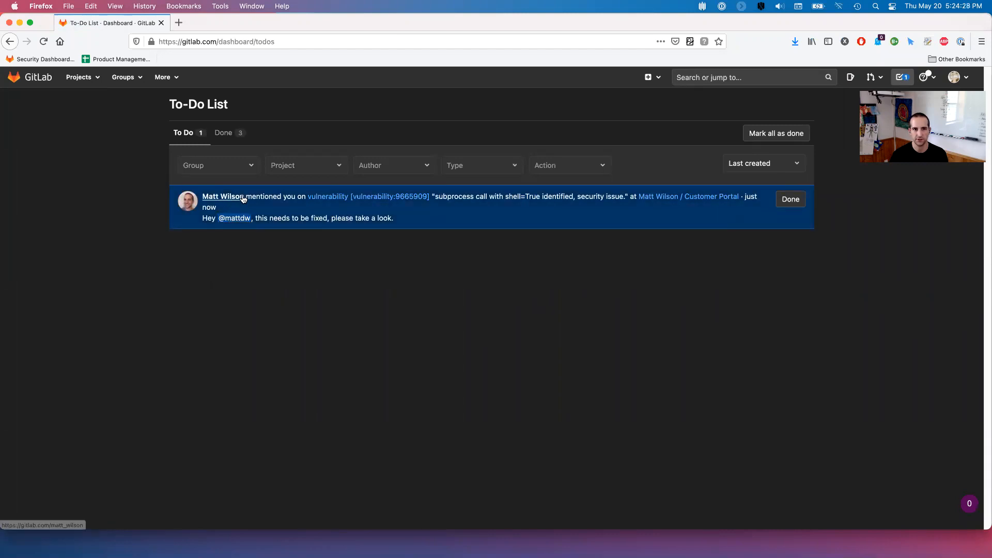
left_click(418, 219)
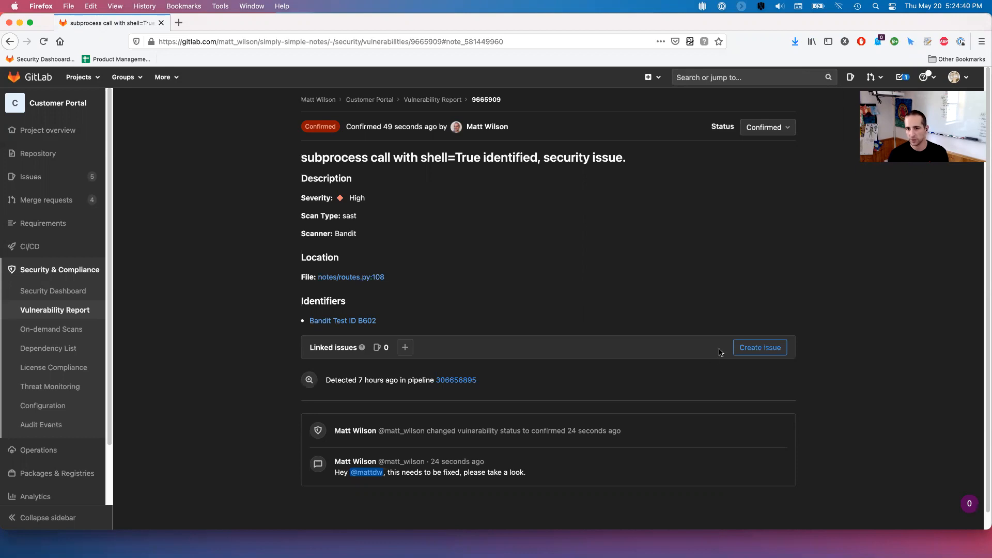
- Create a confidential issue from the shell=True vulnerability and review its prefilled description
left_click(772, 355)
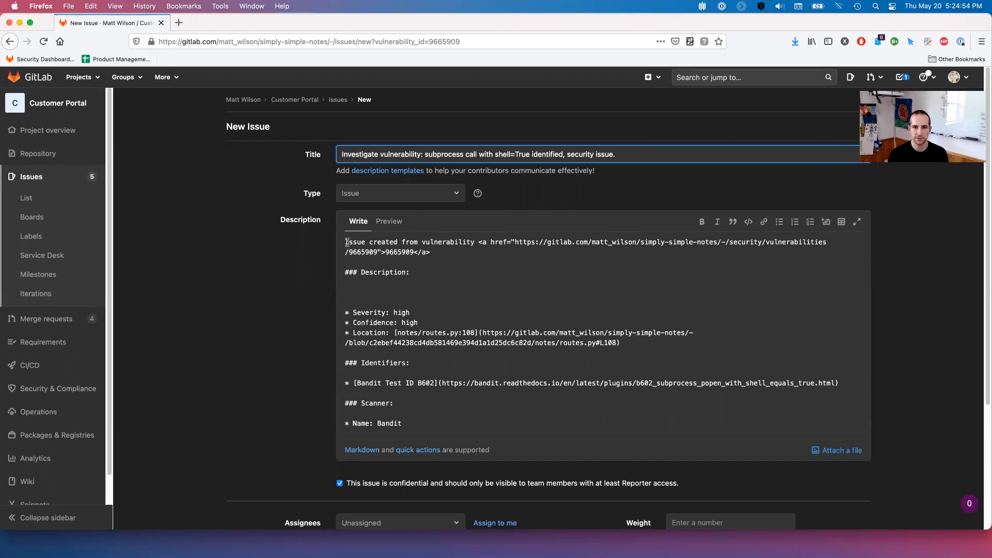
triple_click(447, 253)
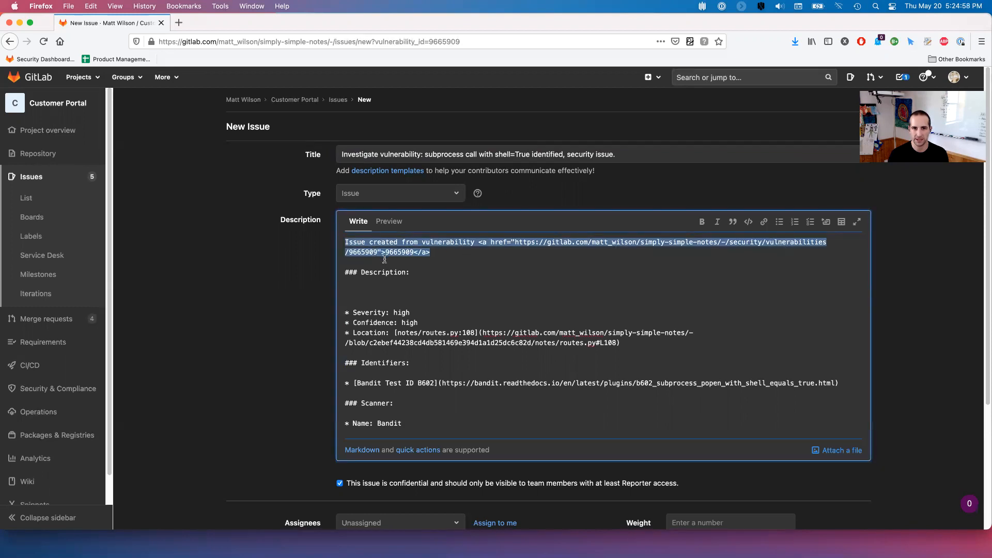
left_click(486, 261)
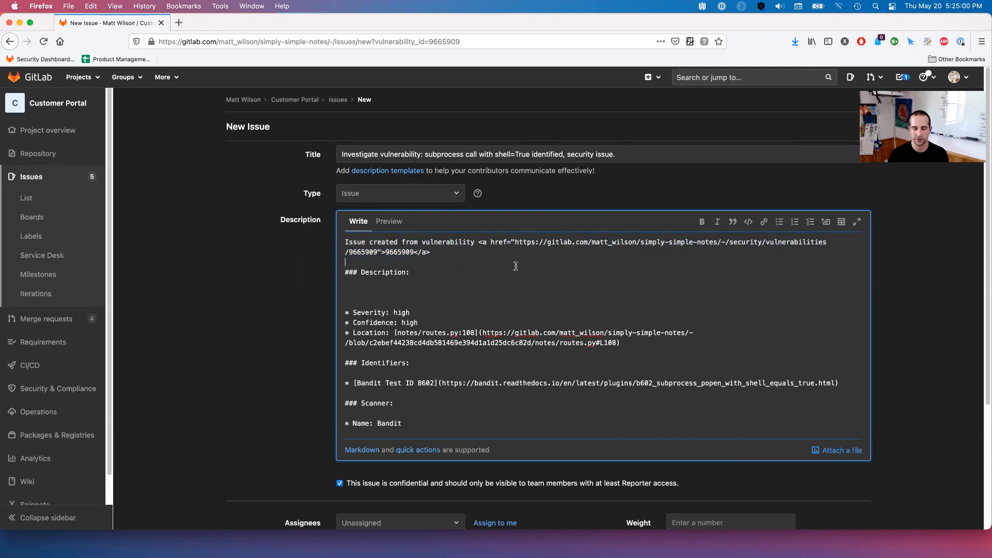
scroll(389, 355, "down", 1)
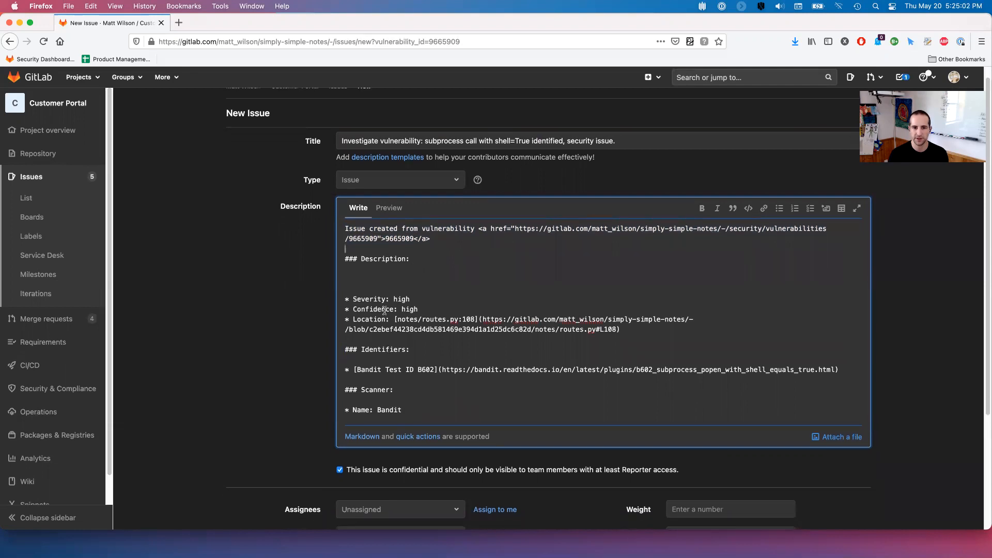
left_click_drag(408, 410, 343, 259)
left_click(435, 283)
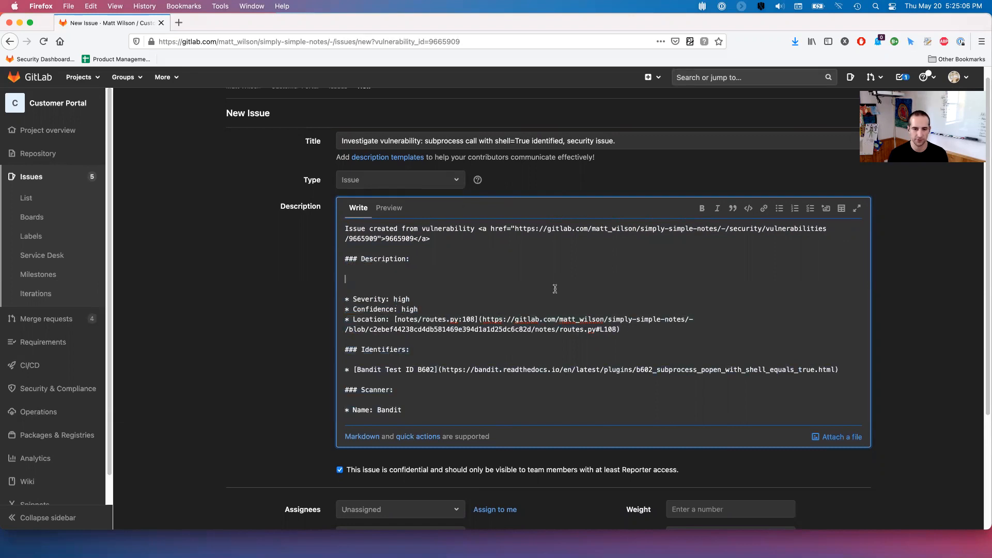
scroll(488, 420, "down", 3)
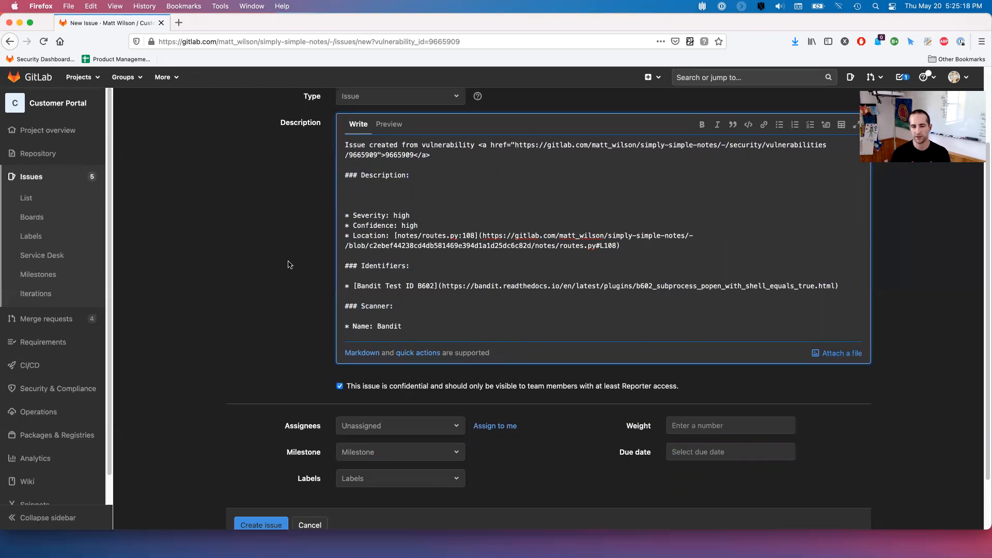
scroll(290, 266, "down", 2)
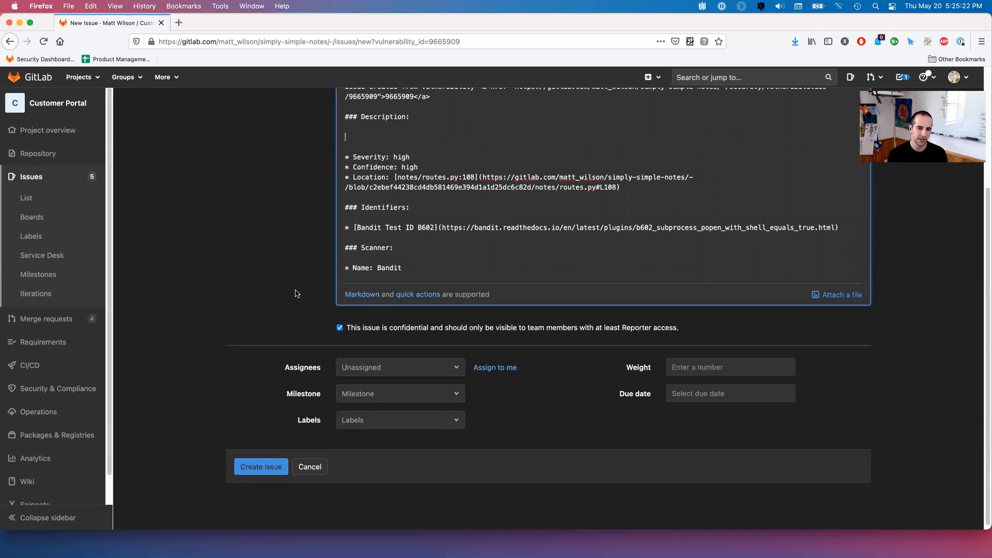
- Add the Security::High label and submit the confidential shell=True vulnerability issue as #8
left_click(421, 420)
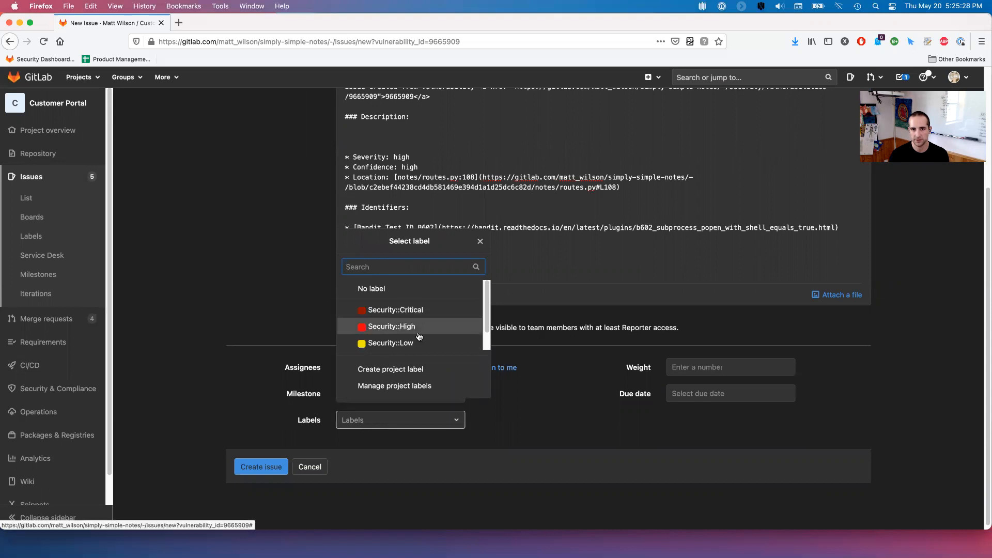
left_click(397, 331)
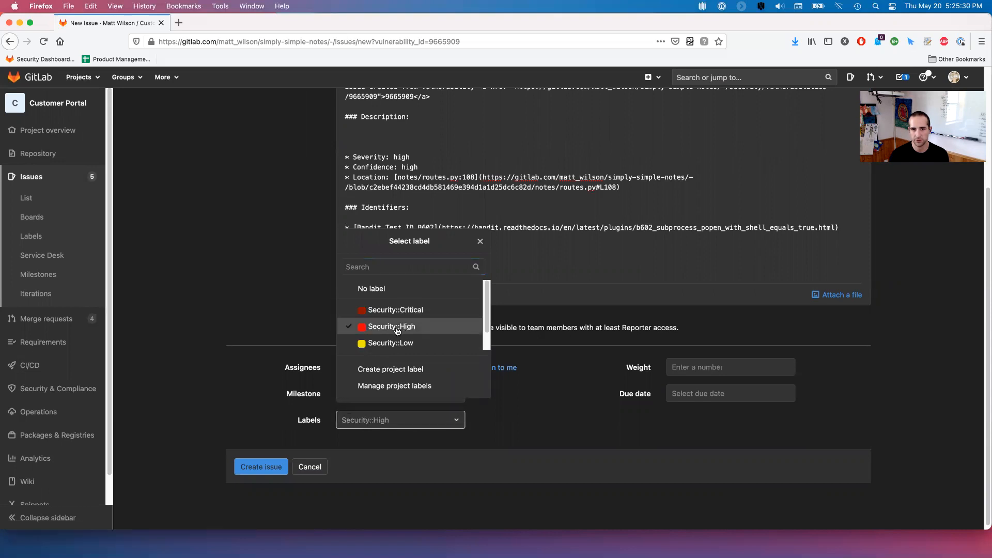
left_click(522, 398)
left_click(261, 466)
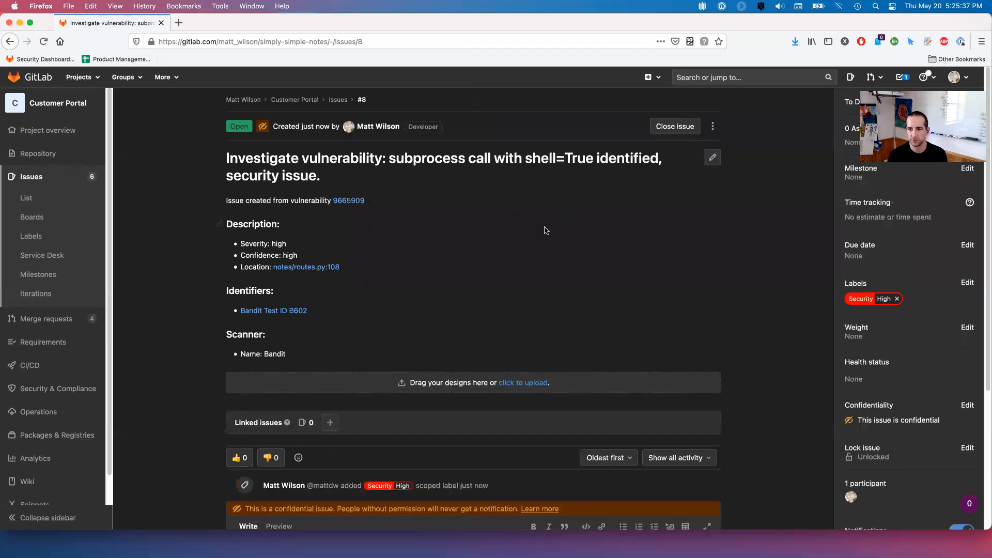
- Give issue #8 a due date of June 30, 2021, then go to the project's issue boards
scroll(546, 231, "down", 1)
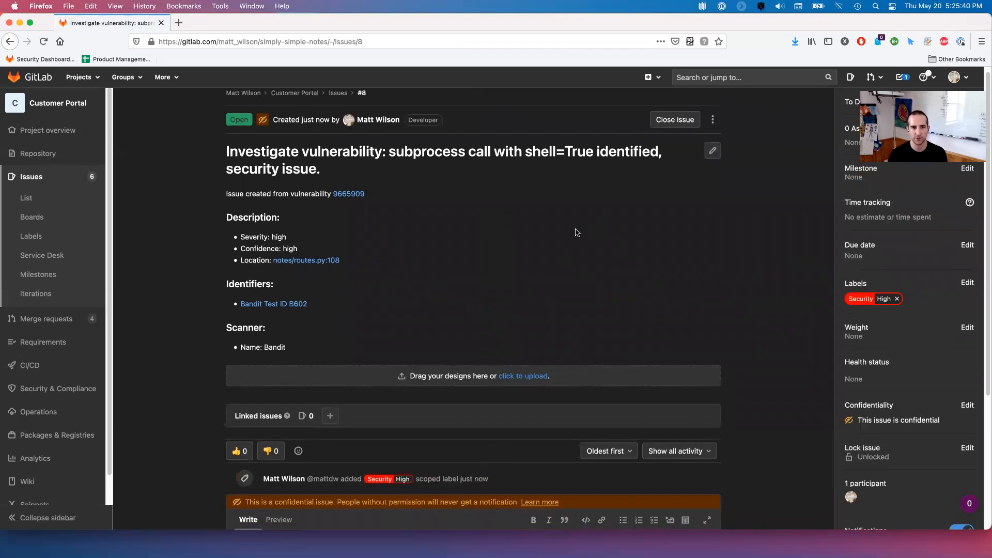
scroll(535, 197, "down", 3)
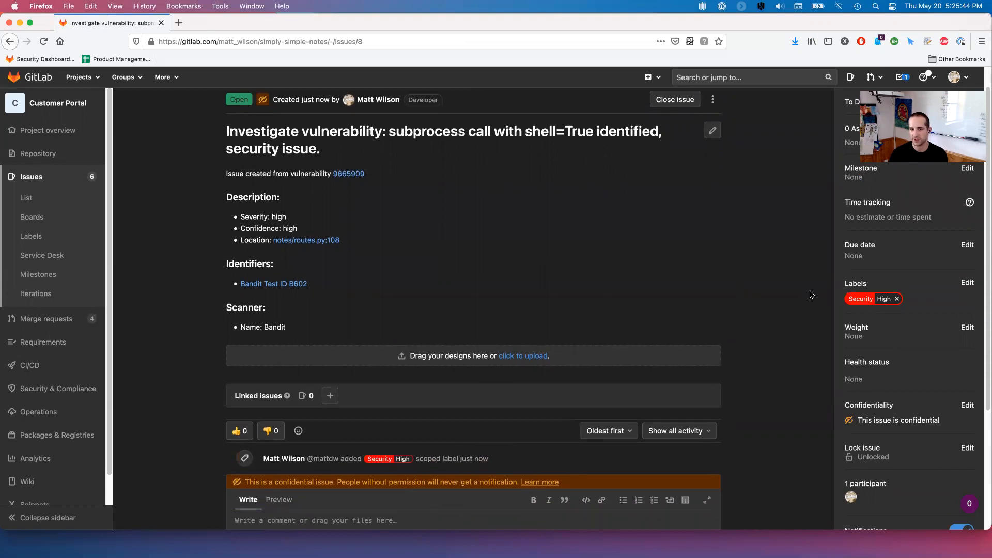
scroll(506, 251, "down", 2)
scroll(506, 252, "down", 3)
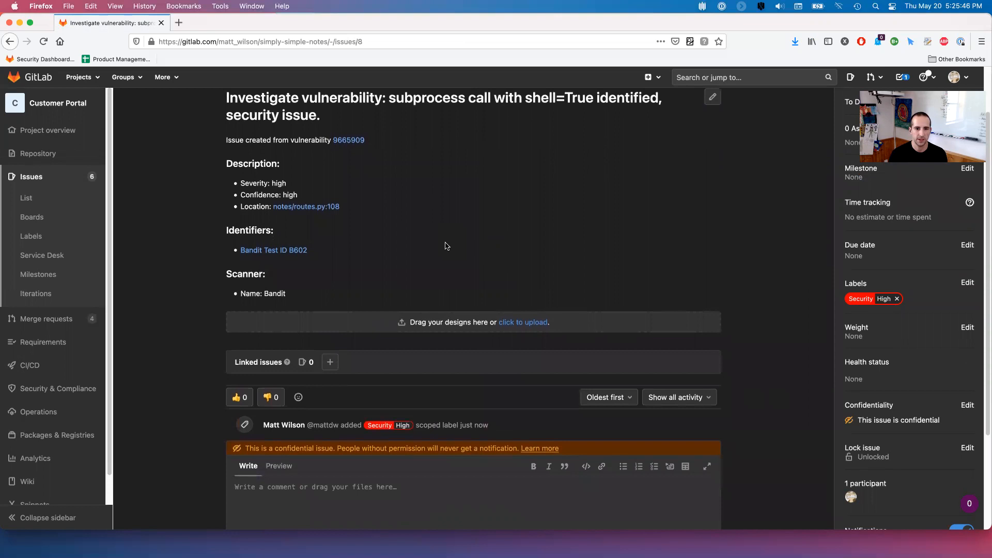
scroll(448, 246, "up", 5)
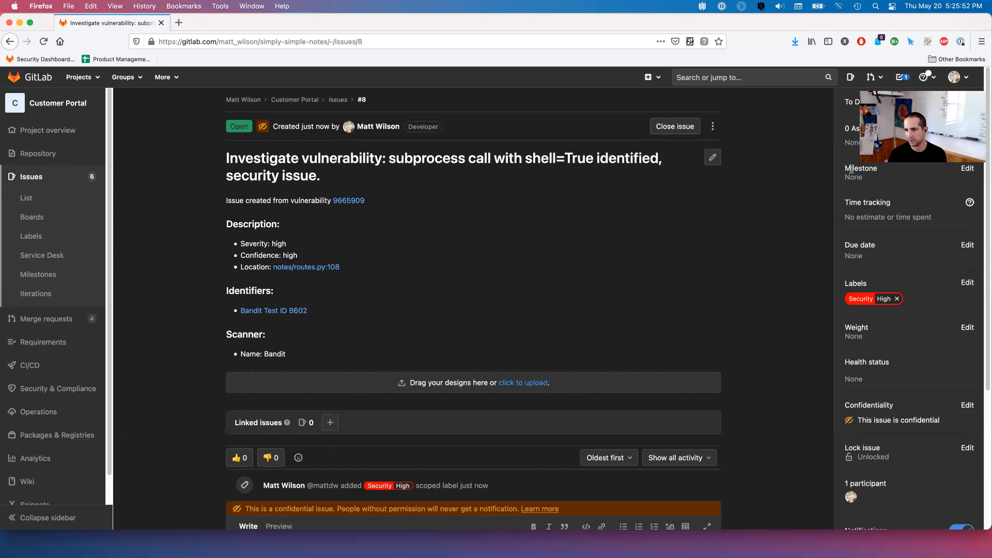
left_click(967, 245)
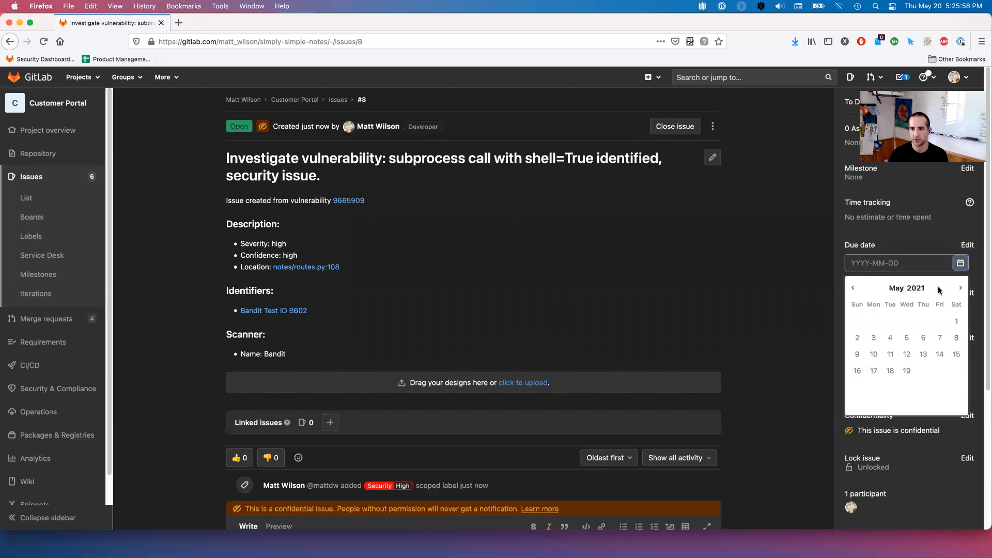
left_click(960, 289)
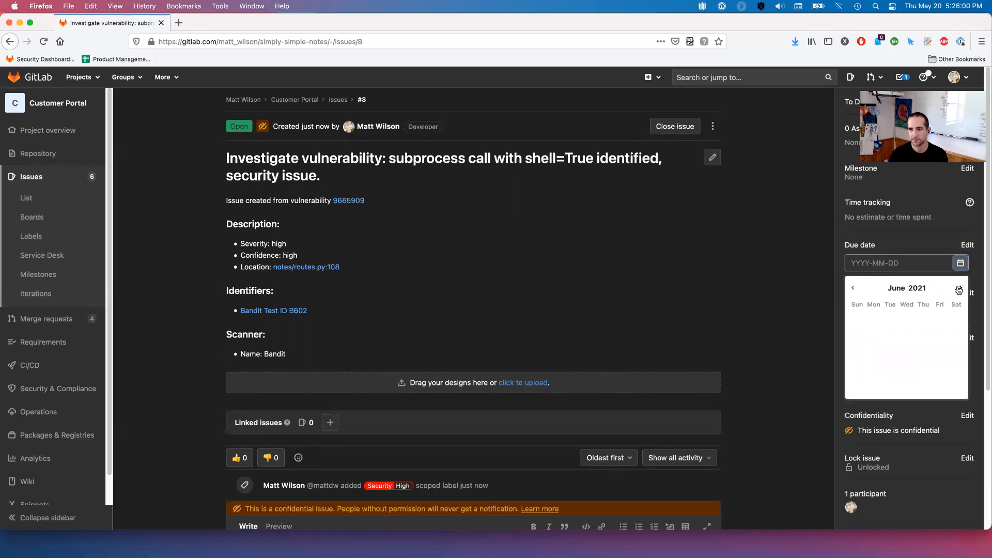
left_click(906, 388)
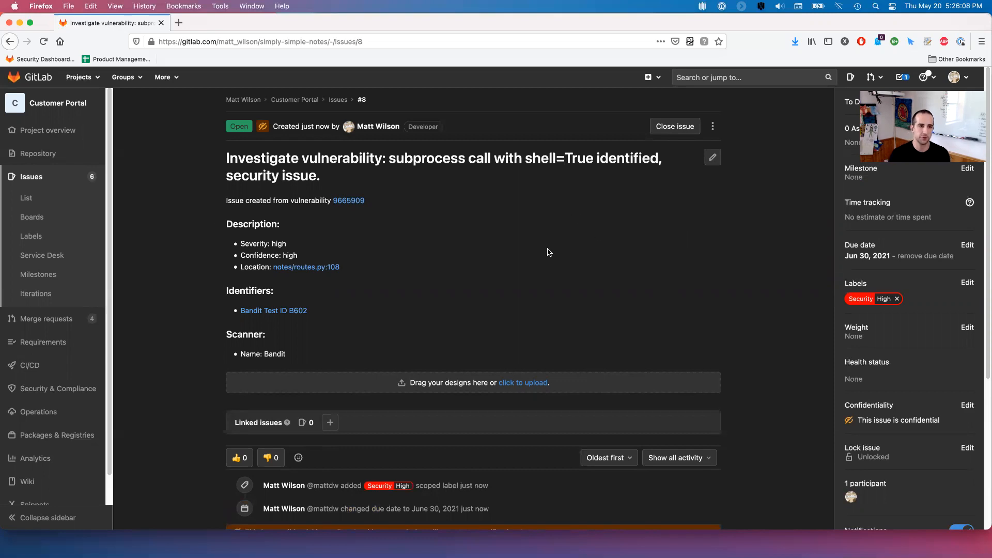
left_click(38, 220)
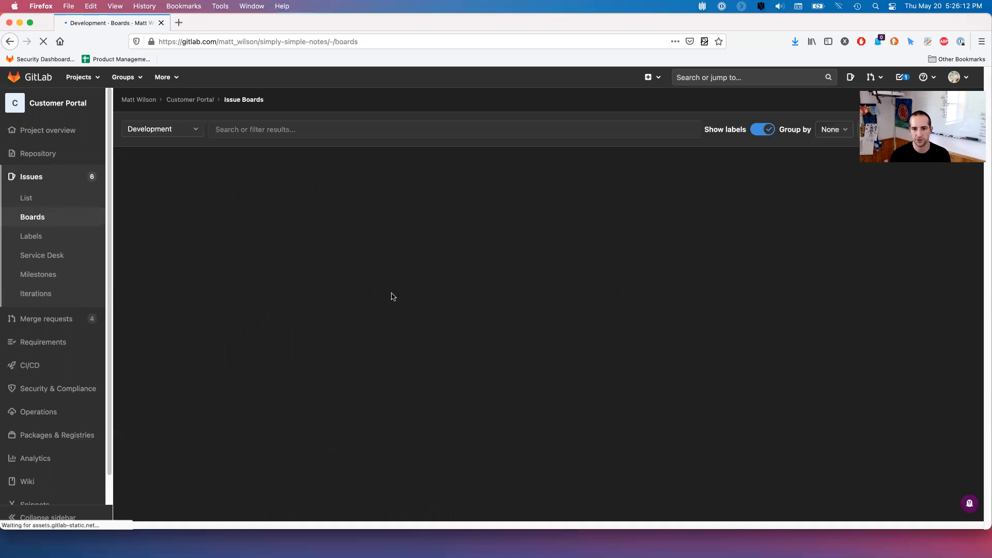
- Switch from the Development board to the Security Issues board, showing #8 under Security::High
left_click(164, 135)
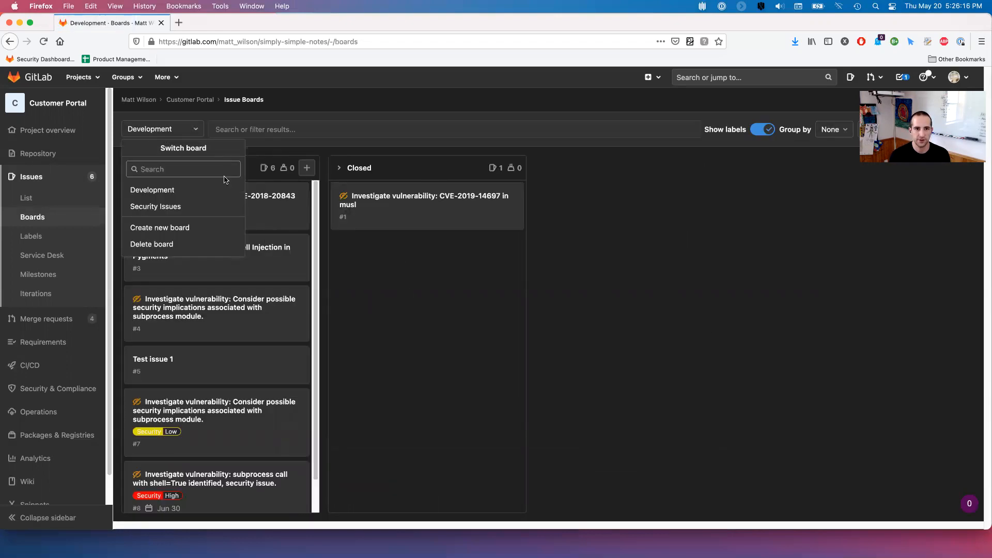
left_click(164, 207)
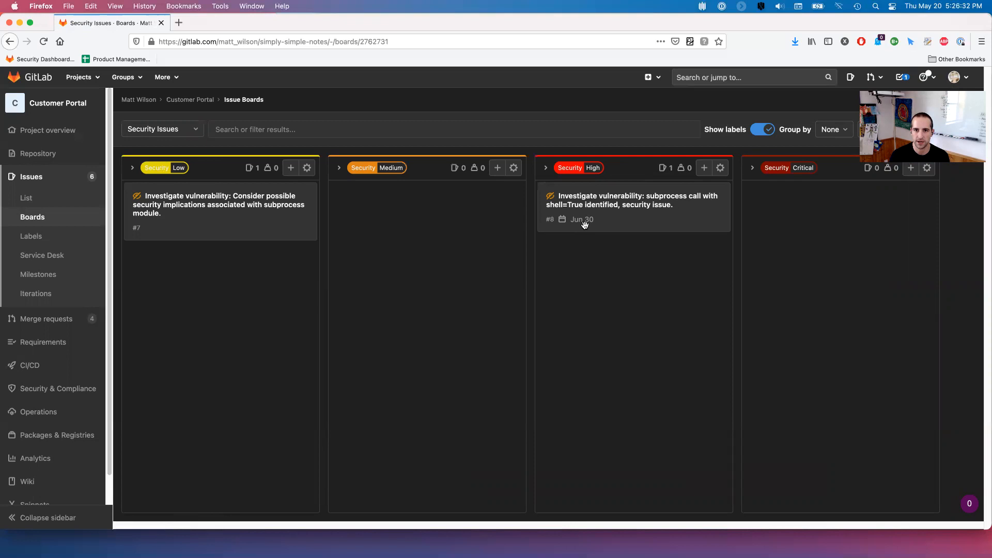
mouse_move(590, 223)
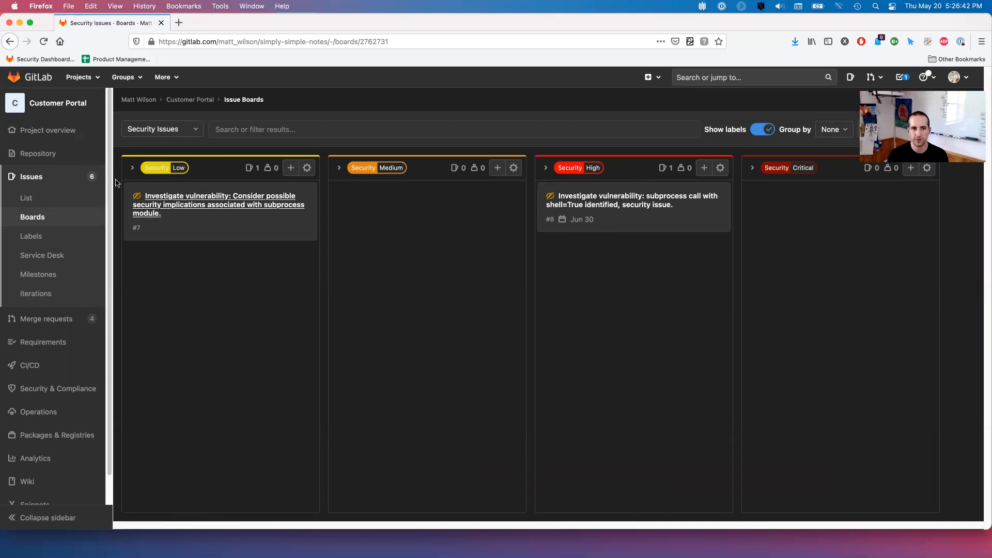
- Switch to the Chrome window and open the project's issue boards there
key("super+Tab")
key("super+Tab")
key("super+Tab")
key("super+Tab")
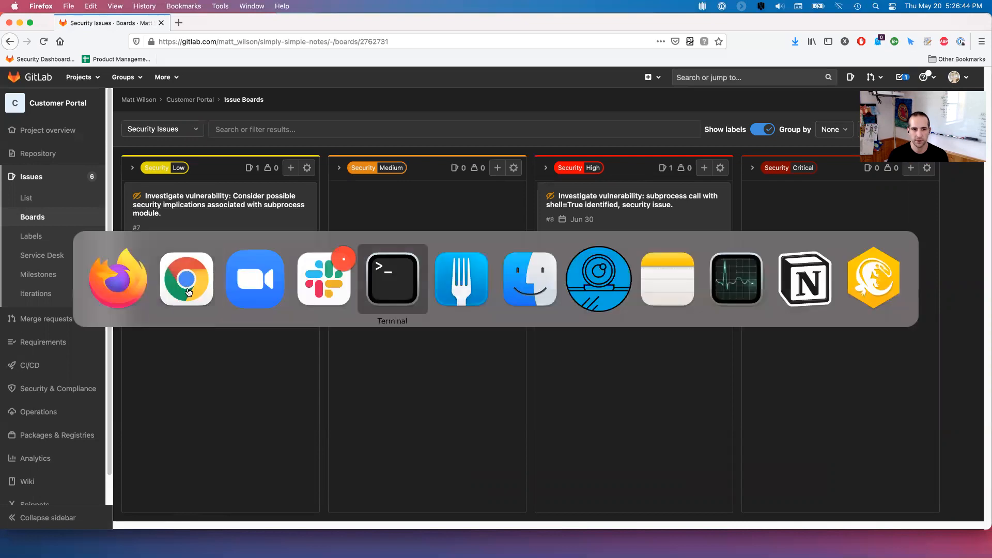
left_click(189, 292)
mouse_move(38, 181)
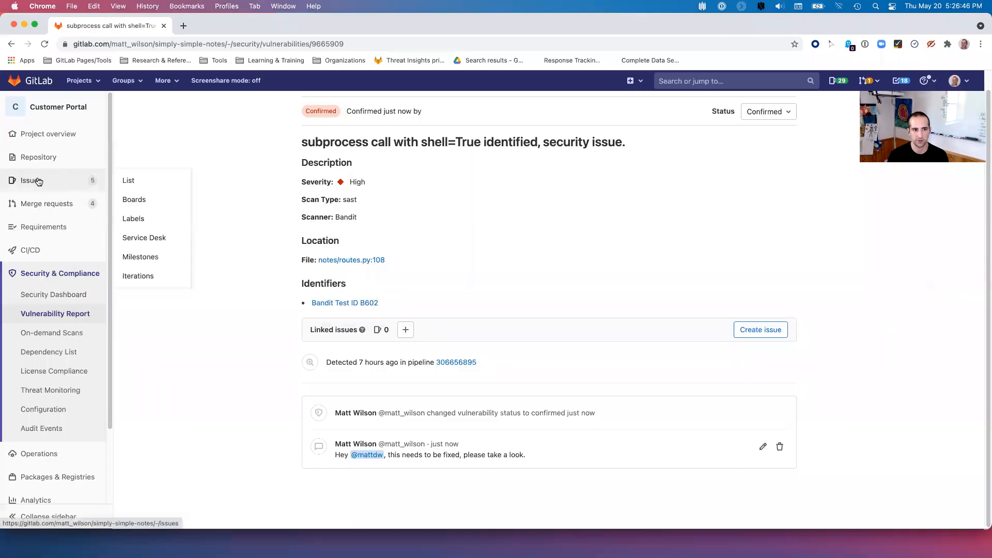
left_click(132, 204)
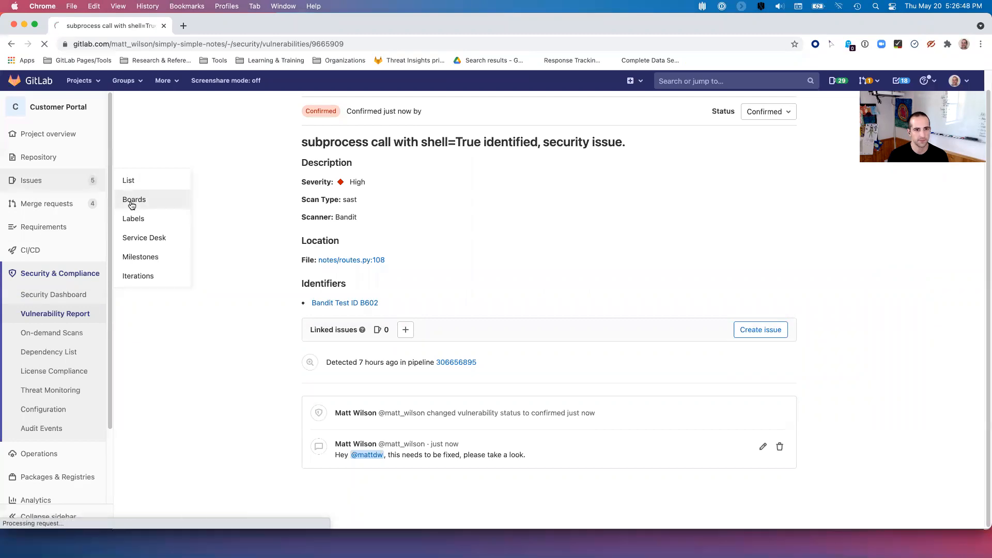